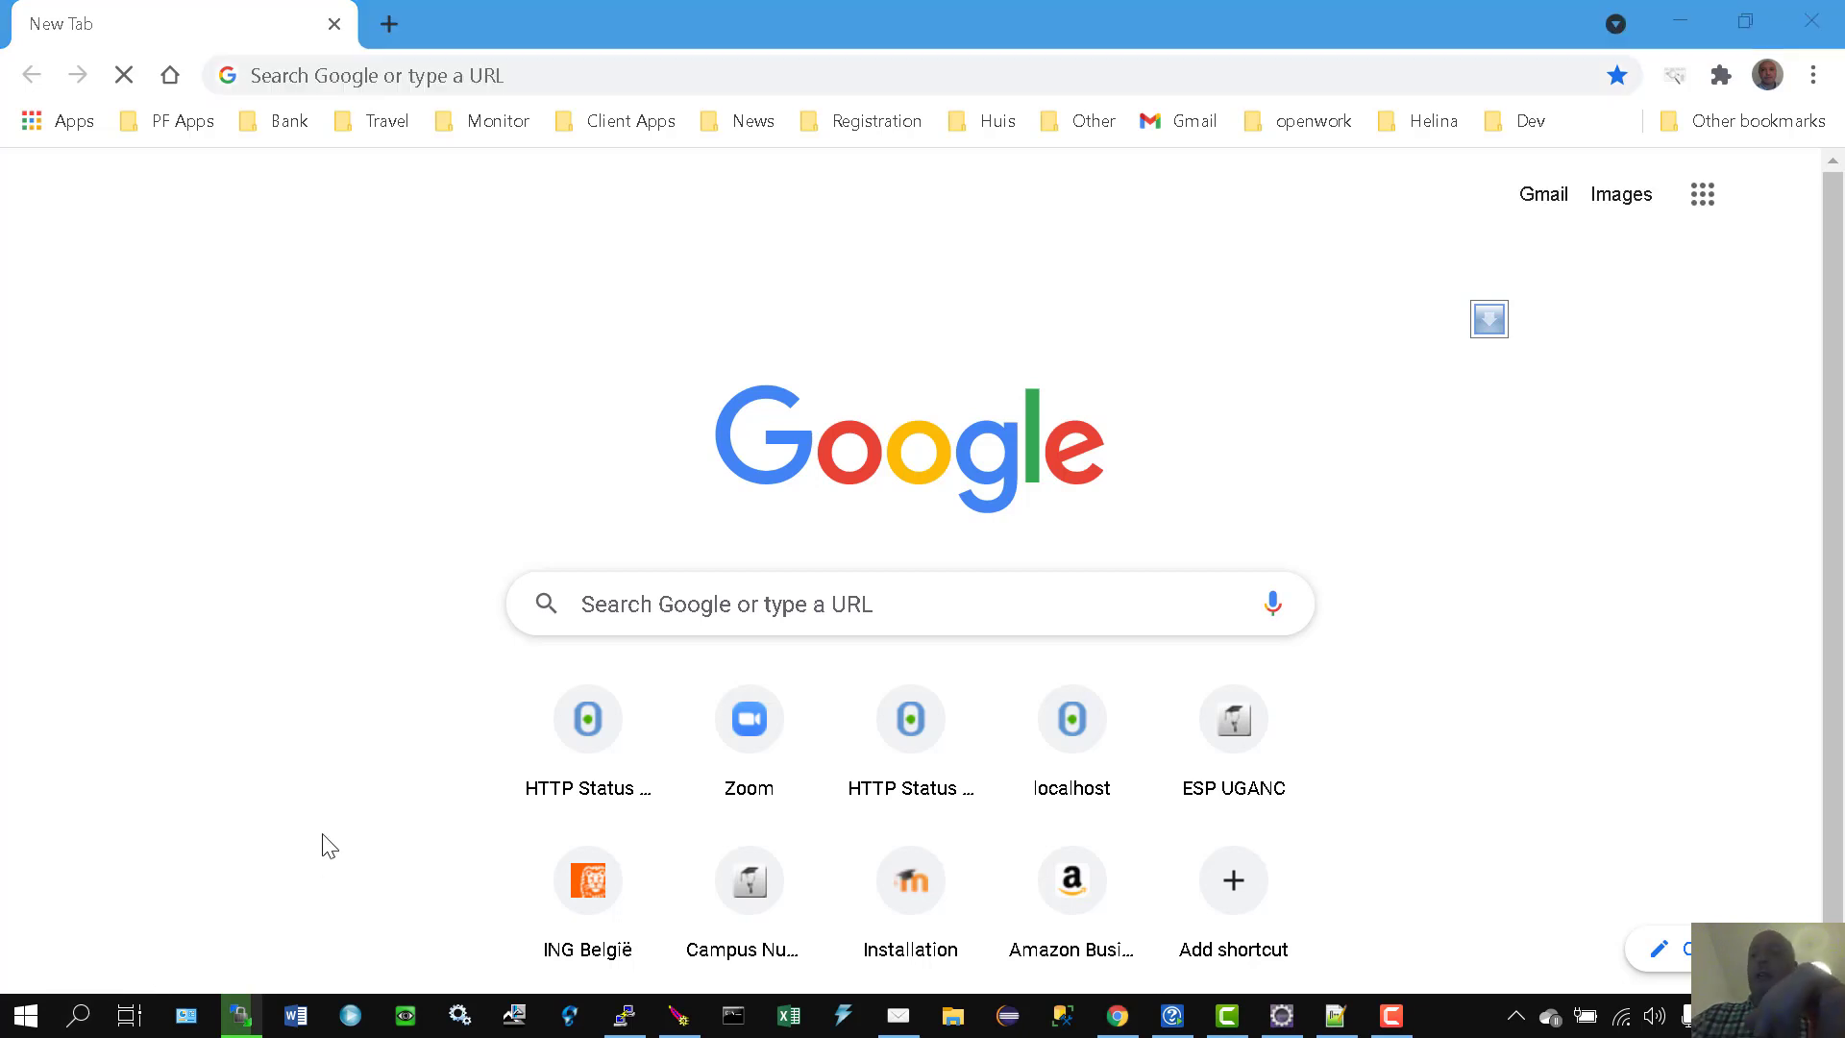
Step: Search Windows for 'opencli' to find the OpenClinic GA login app
key("super+s")
type("opencli")
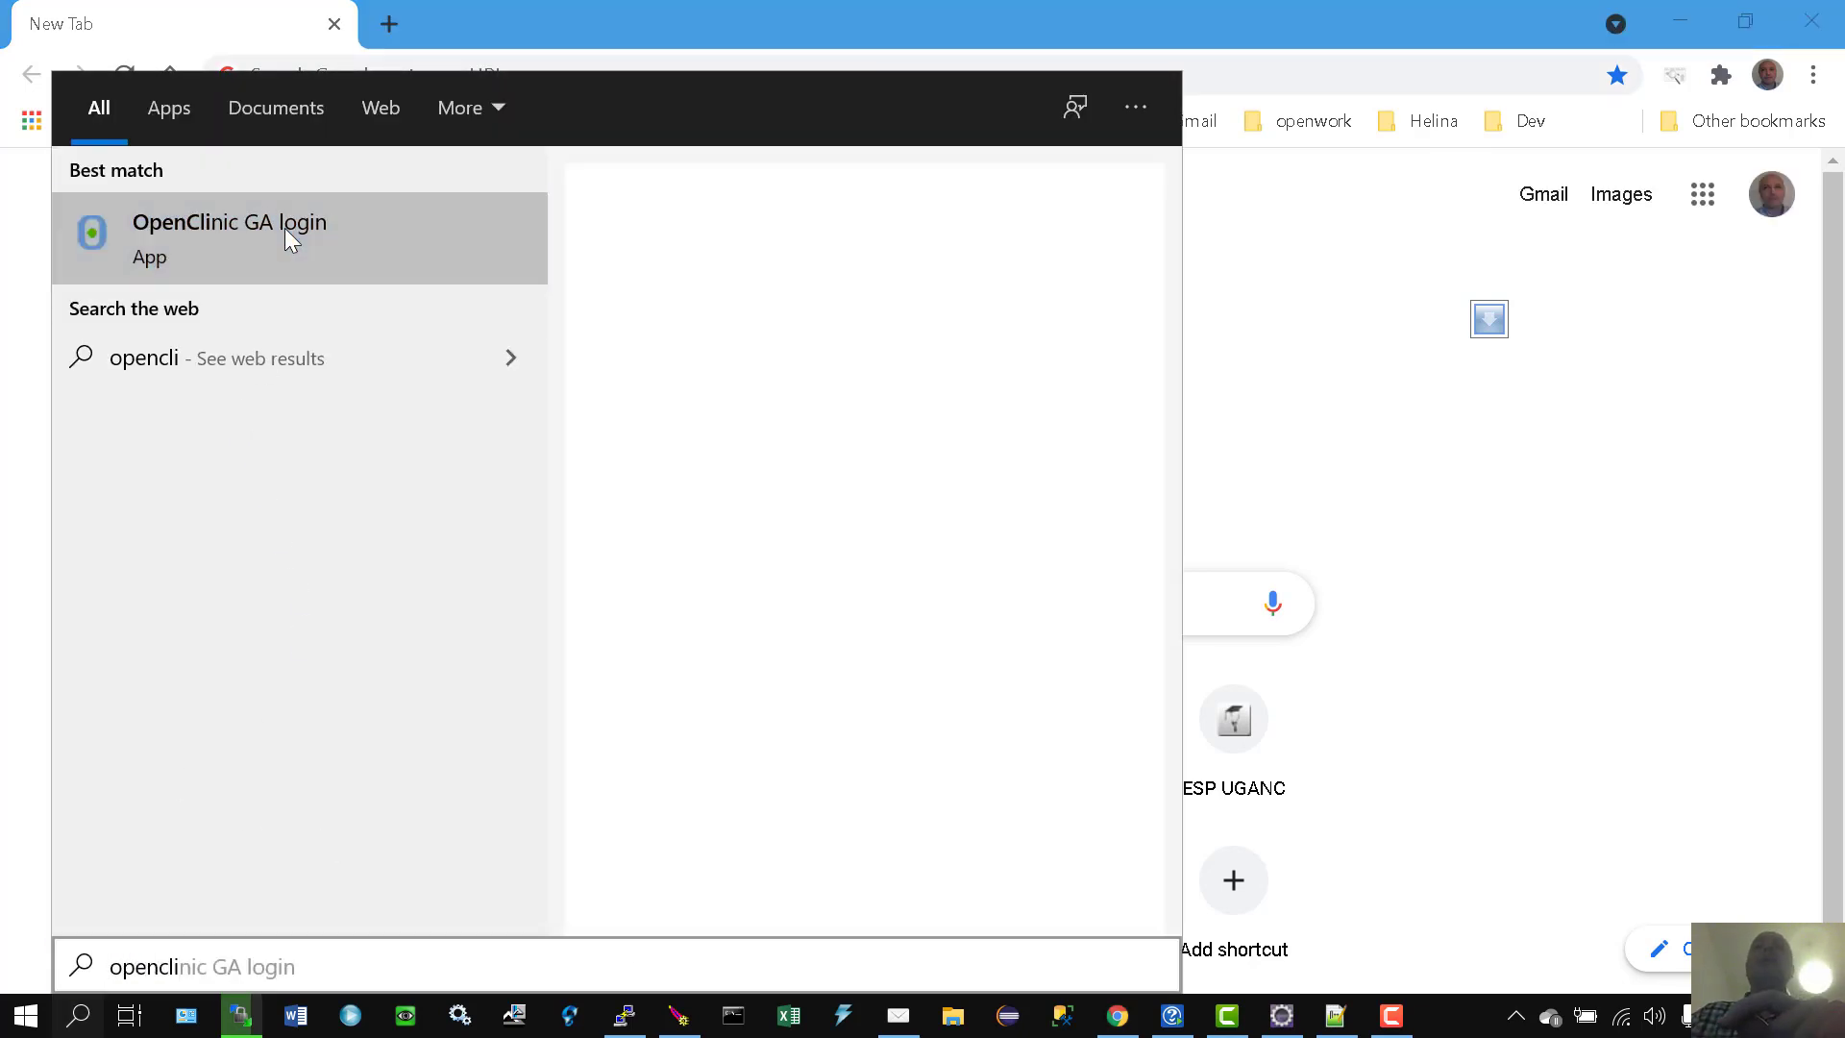
Step: Launch the OpenClinic GA login app from the search results
left_click(425, 250)
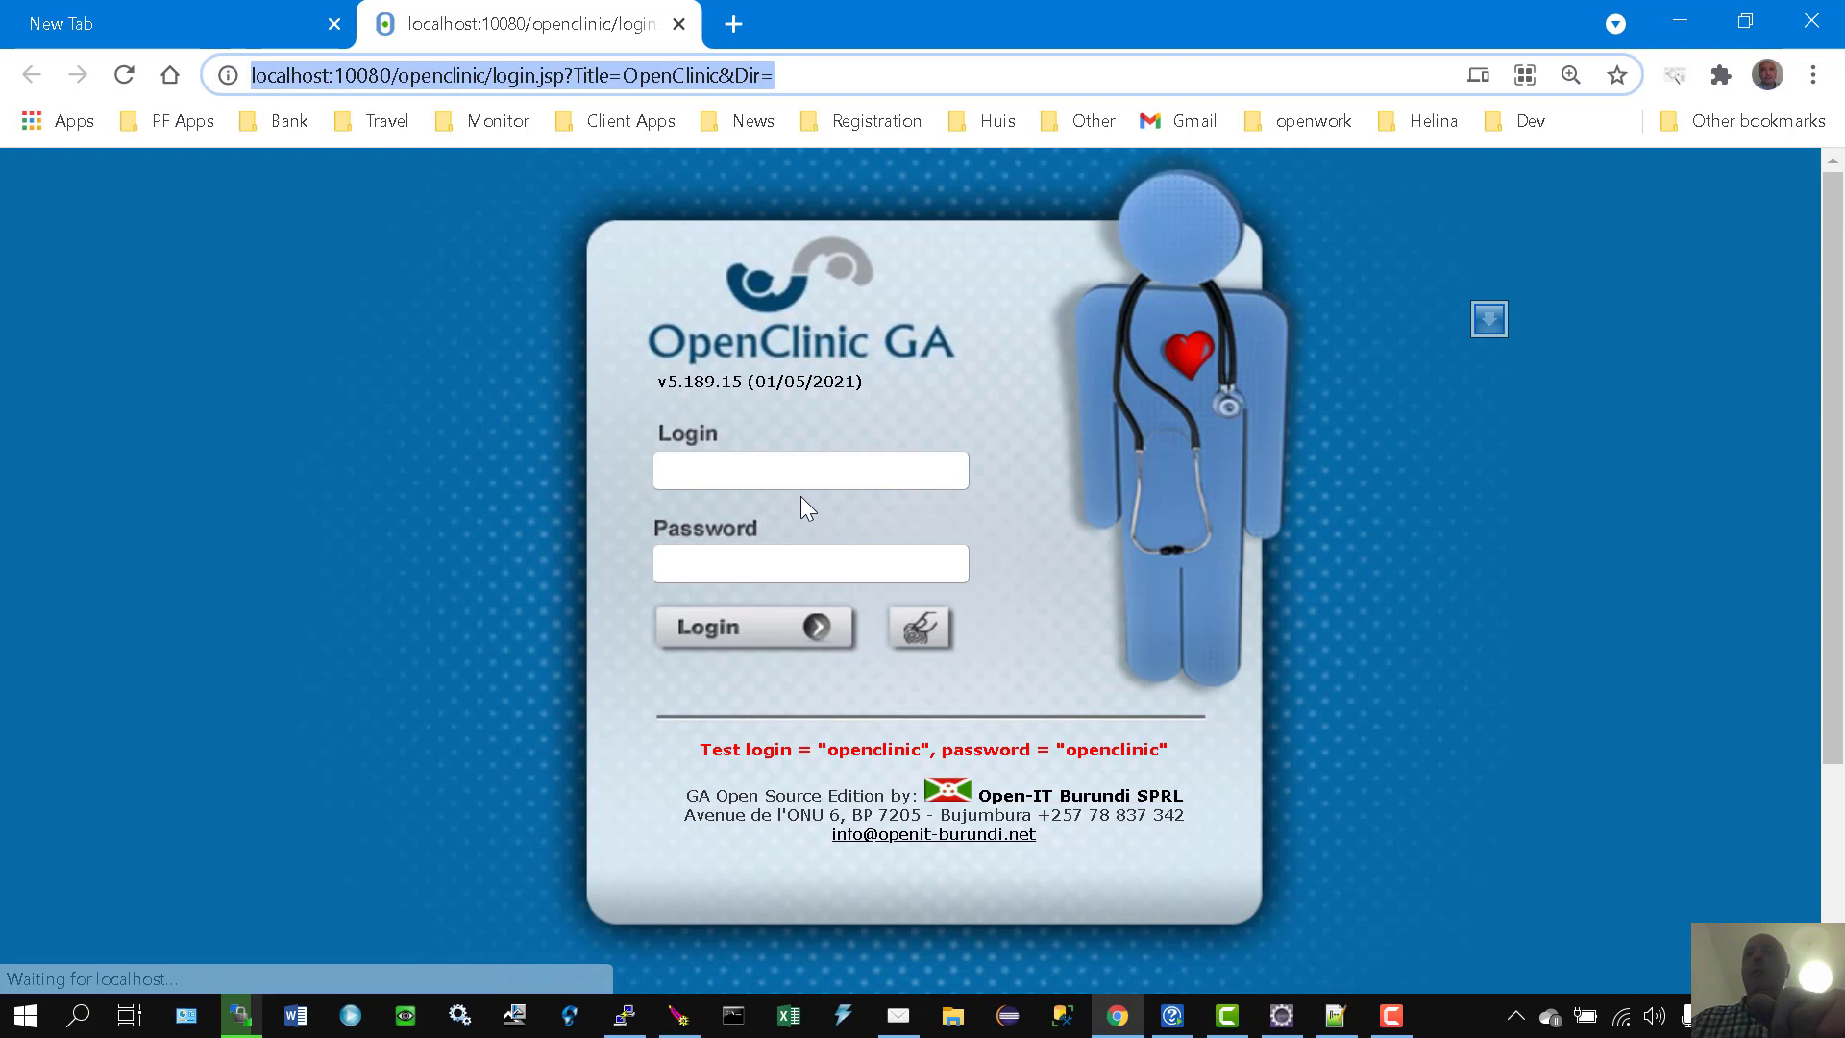
Step: Log in to OpenClinic GA with the test account's username and password
left_click(798, 462)
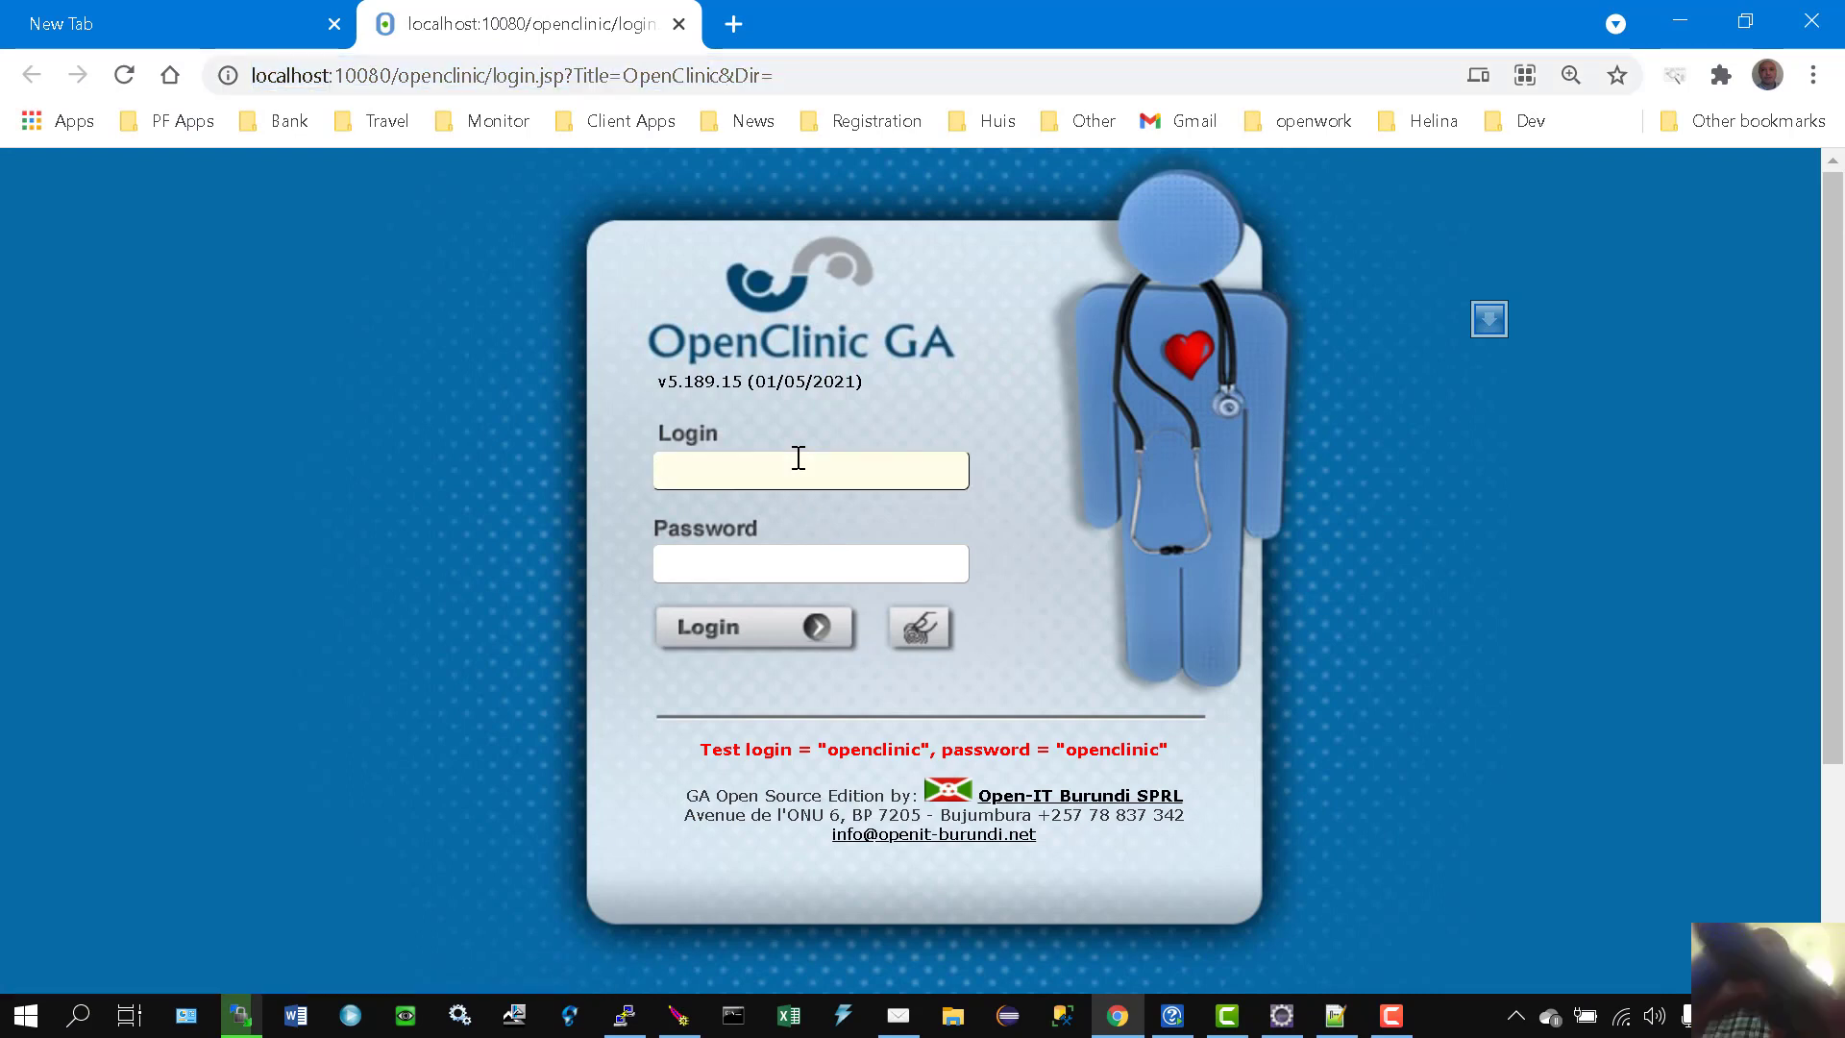
type("openclini")
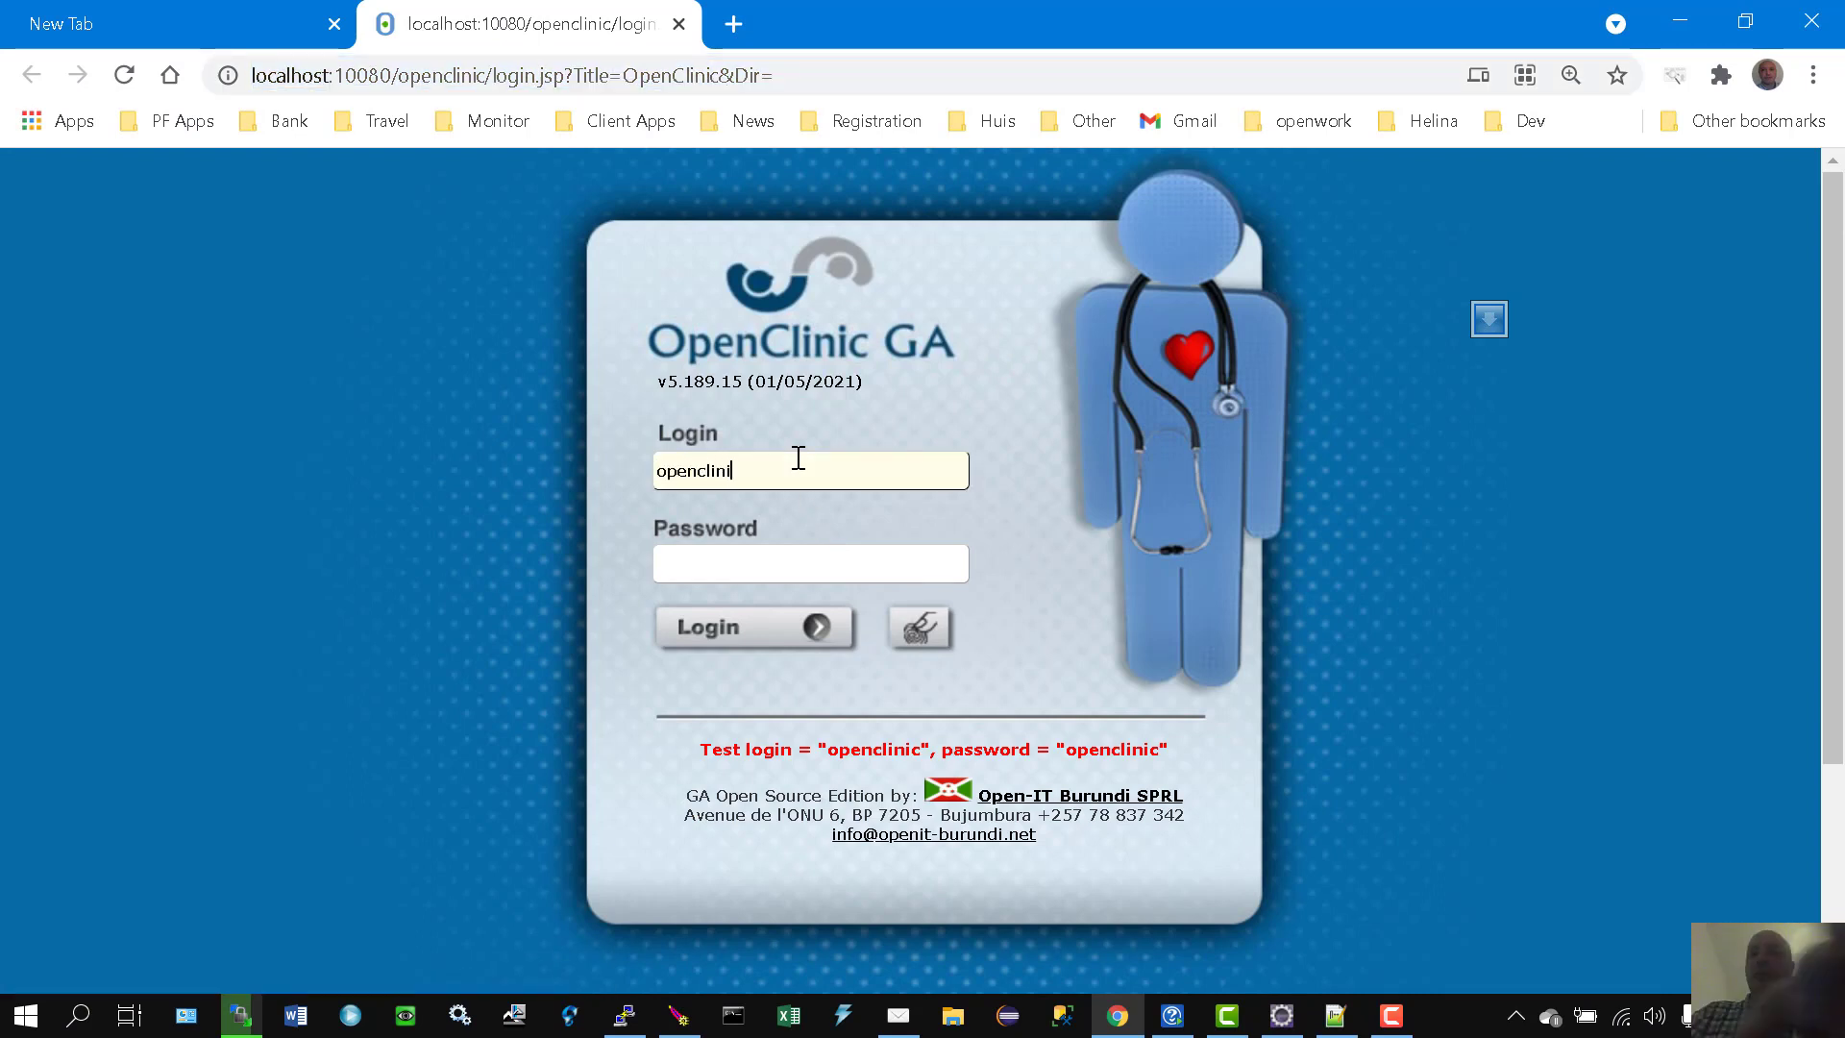
type("c")
key("Tab")
type("openclin")
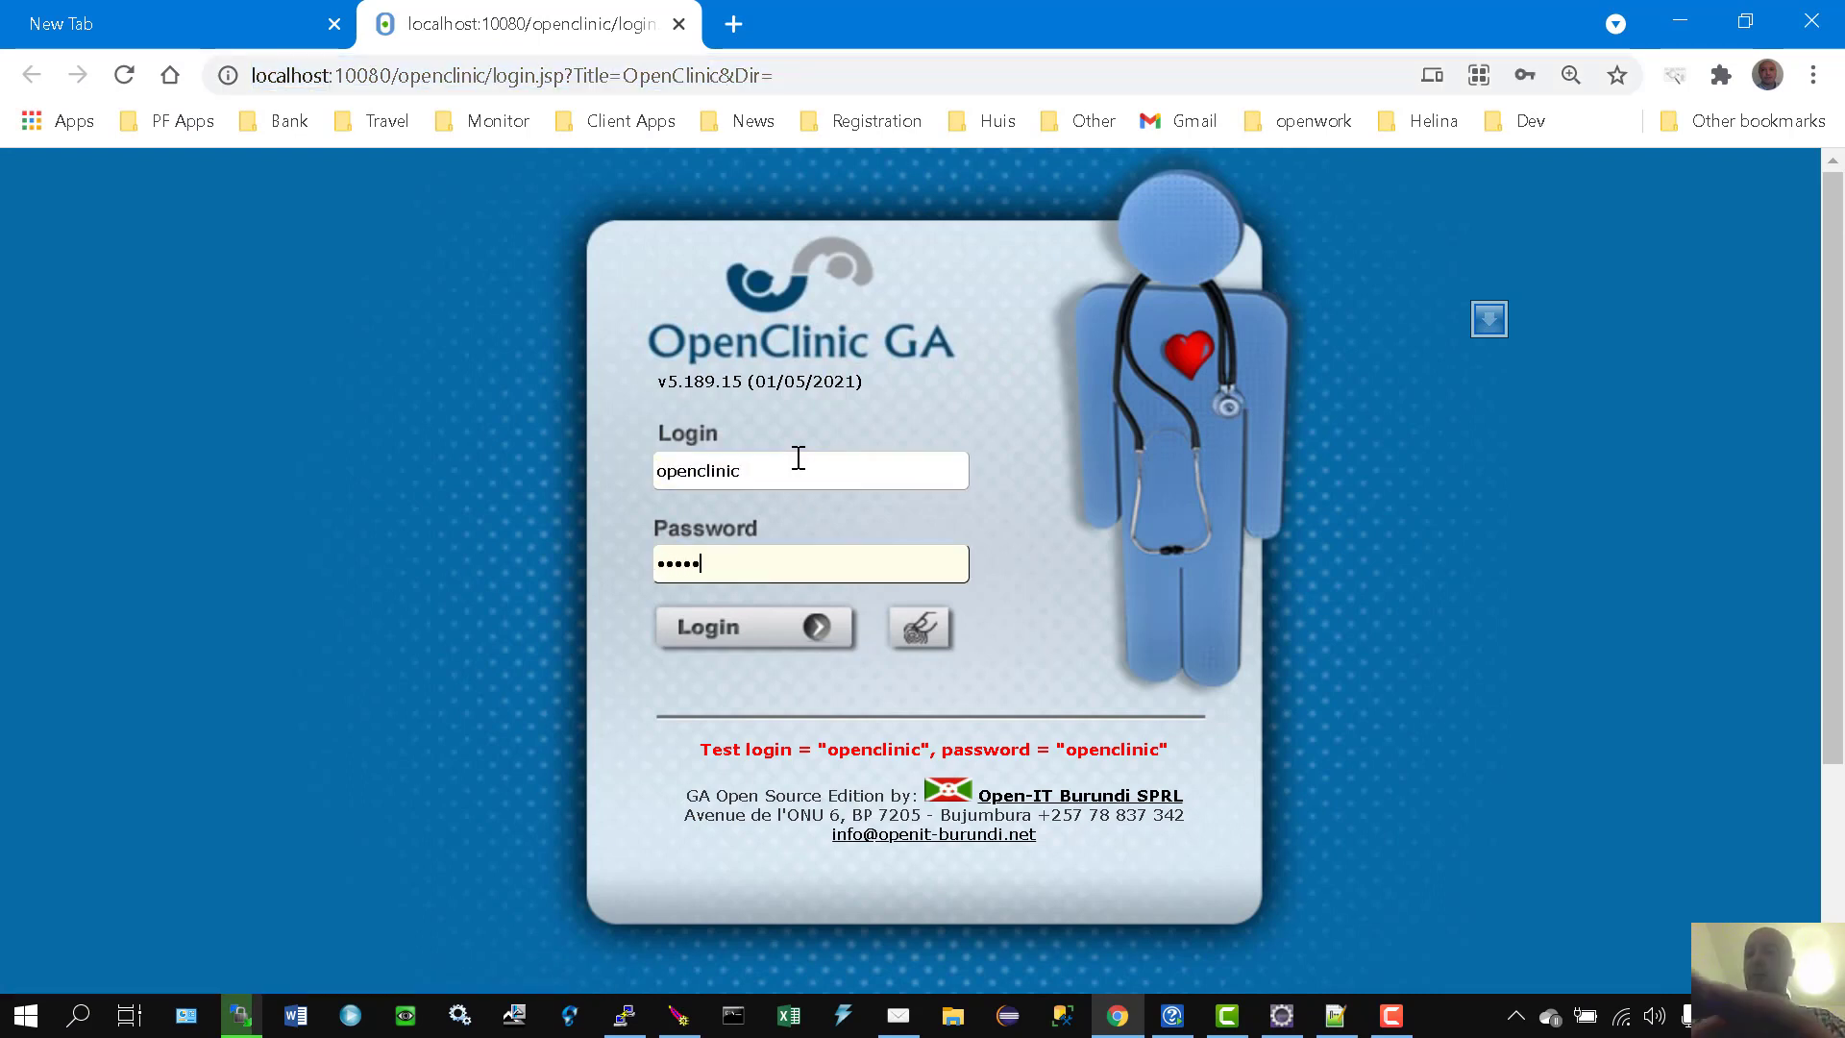
type("ic")
key("Return")
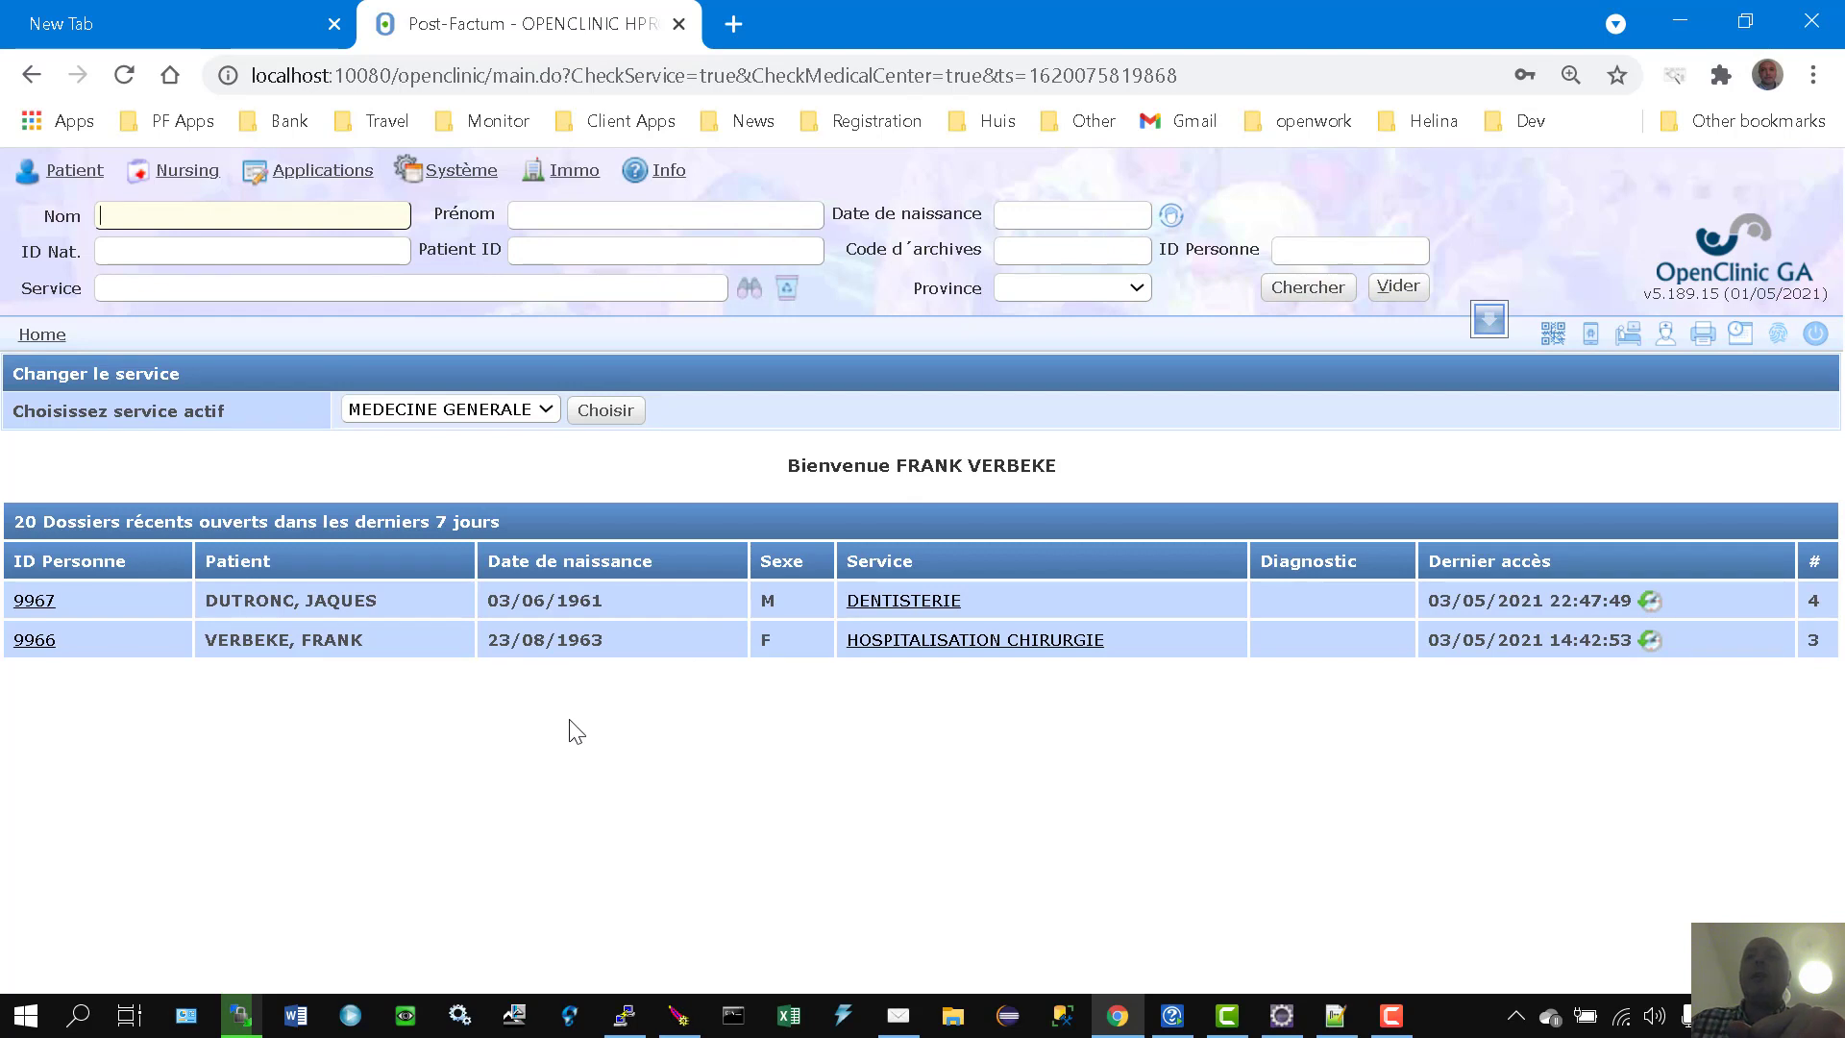
Step: Go to Système > Gestion and open Gestion de configuration in the Setup section
left_click(462, 176)
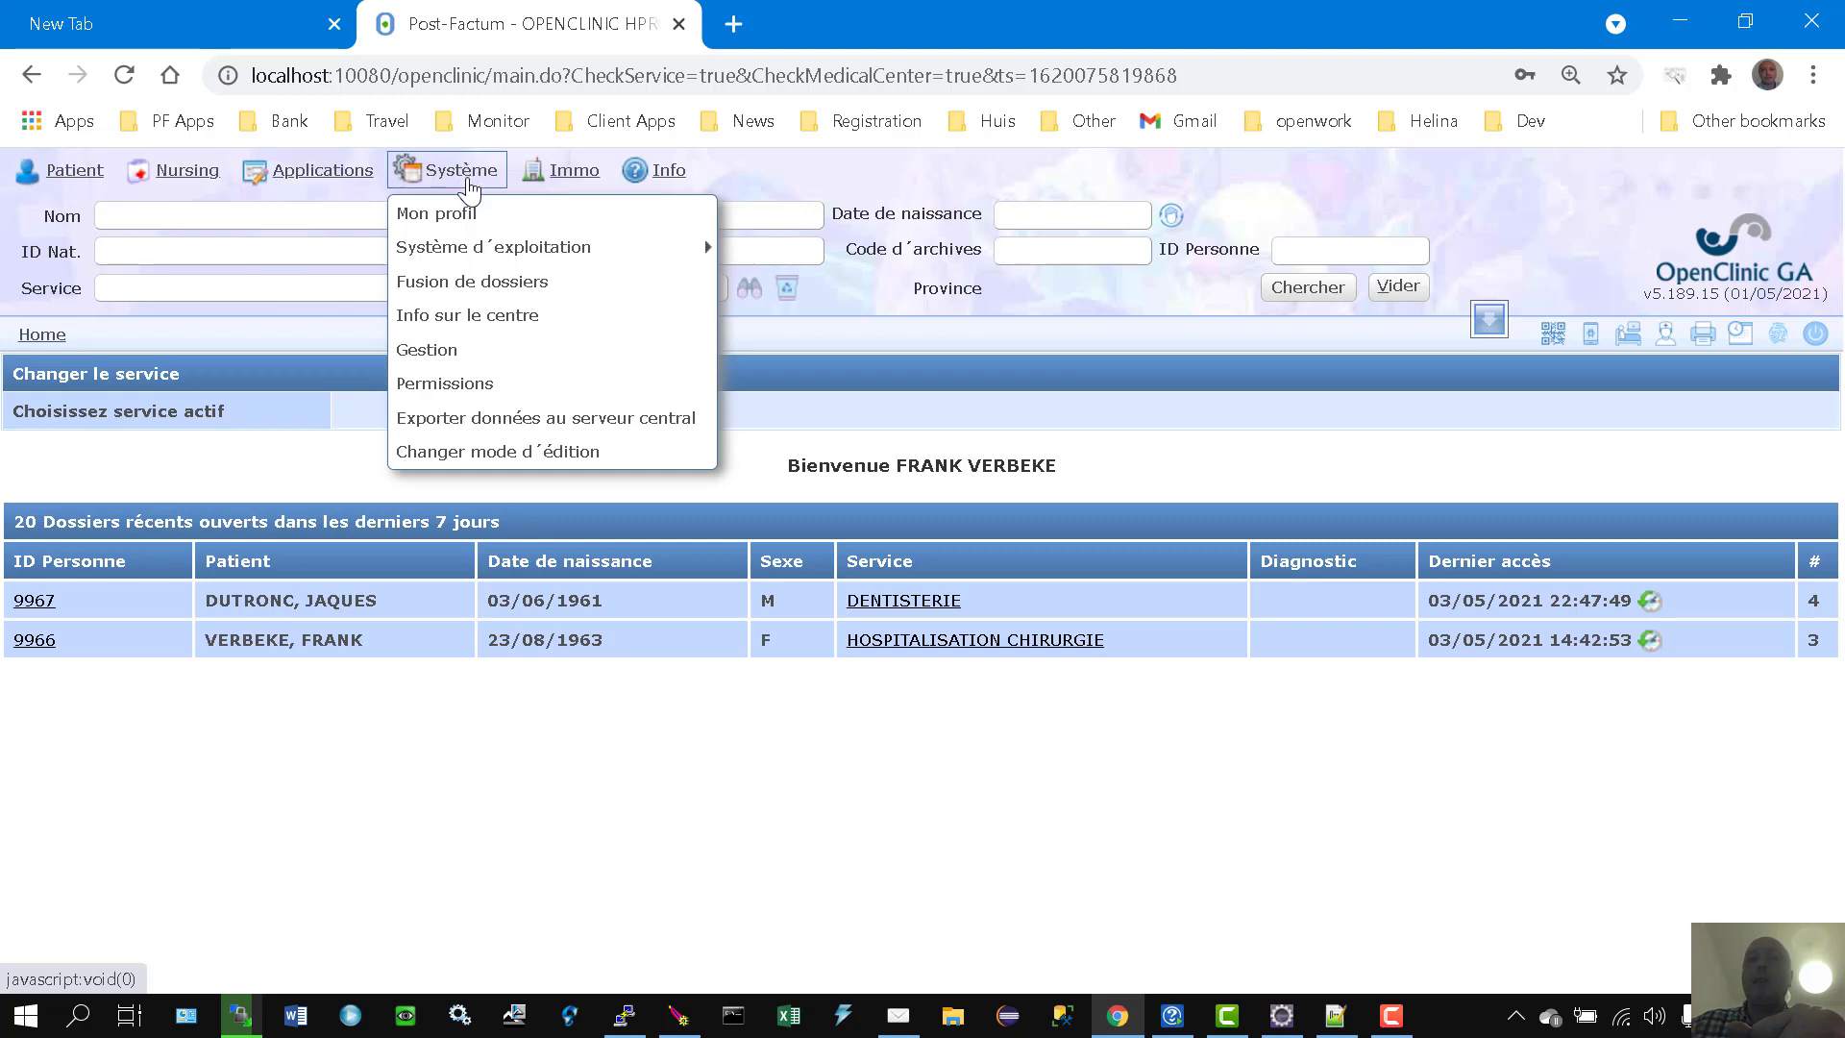
left_click(436, 350)
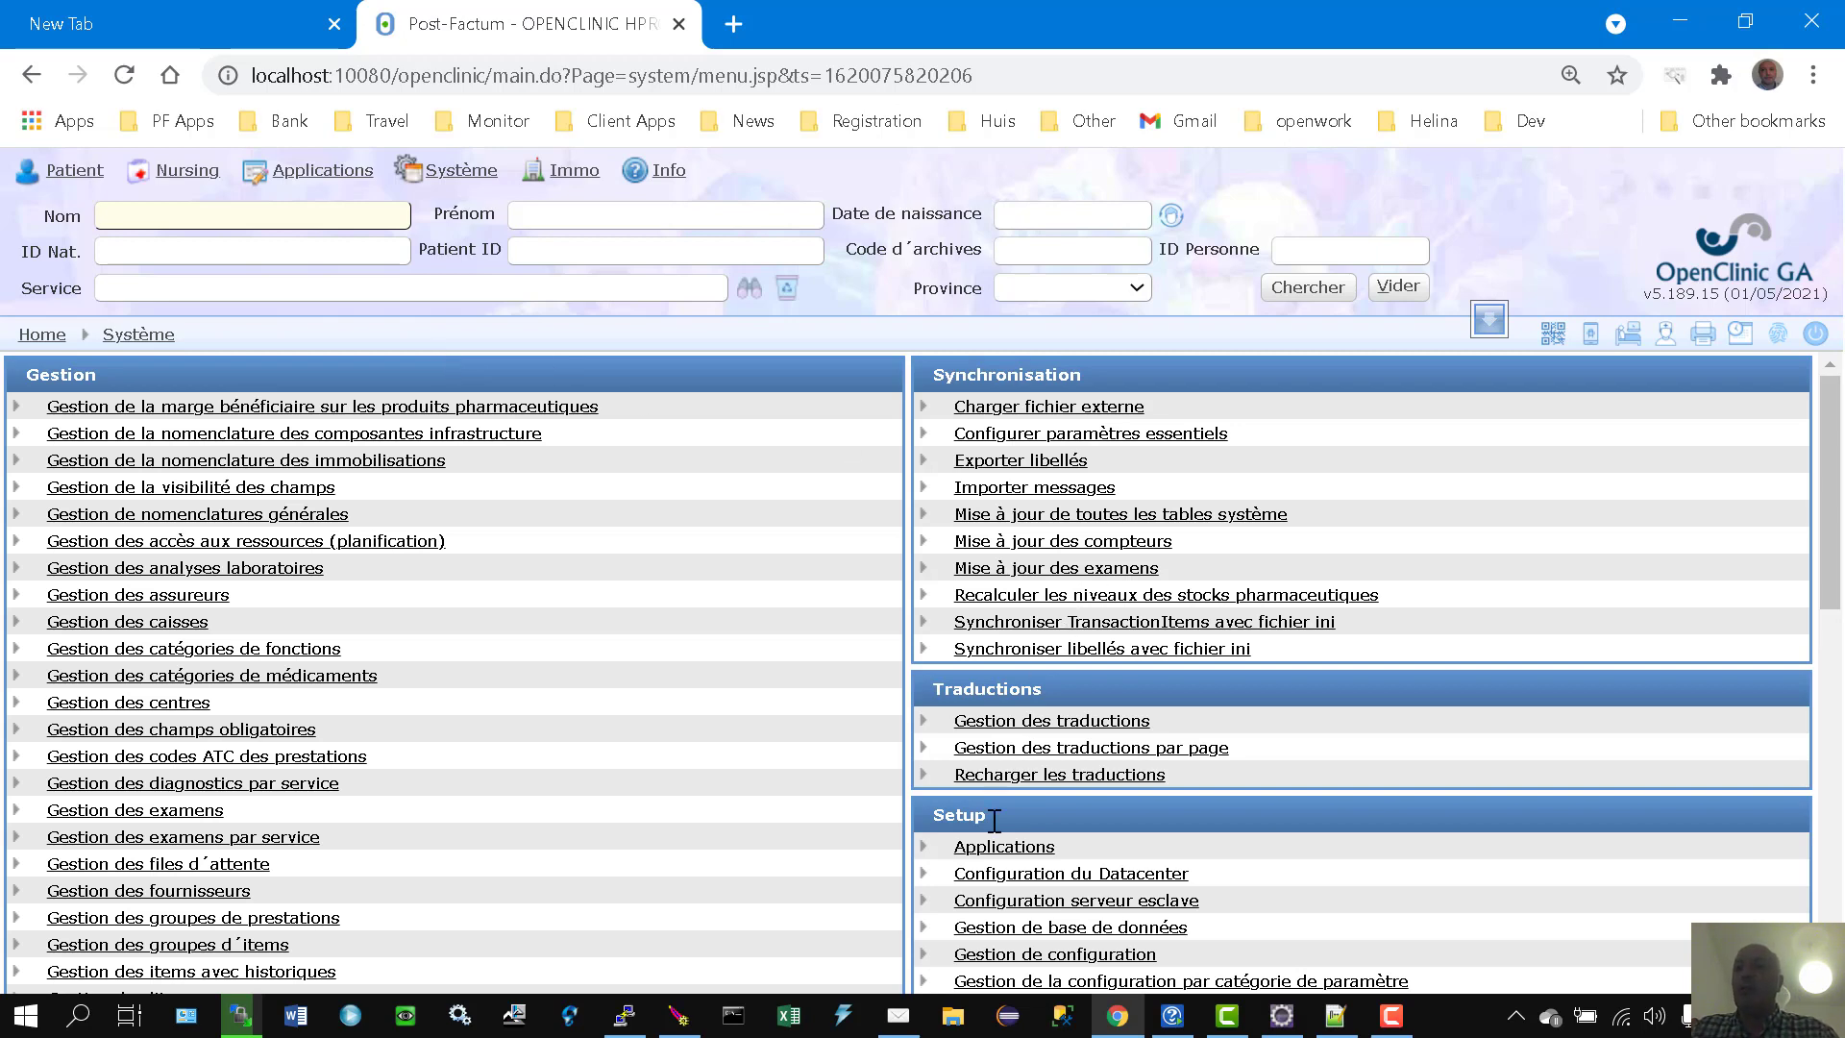
scroll(1351, 794, "down", 4)
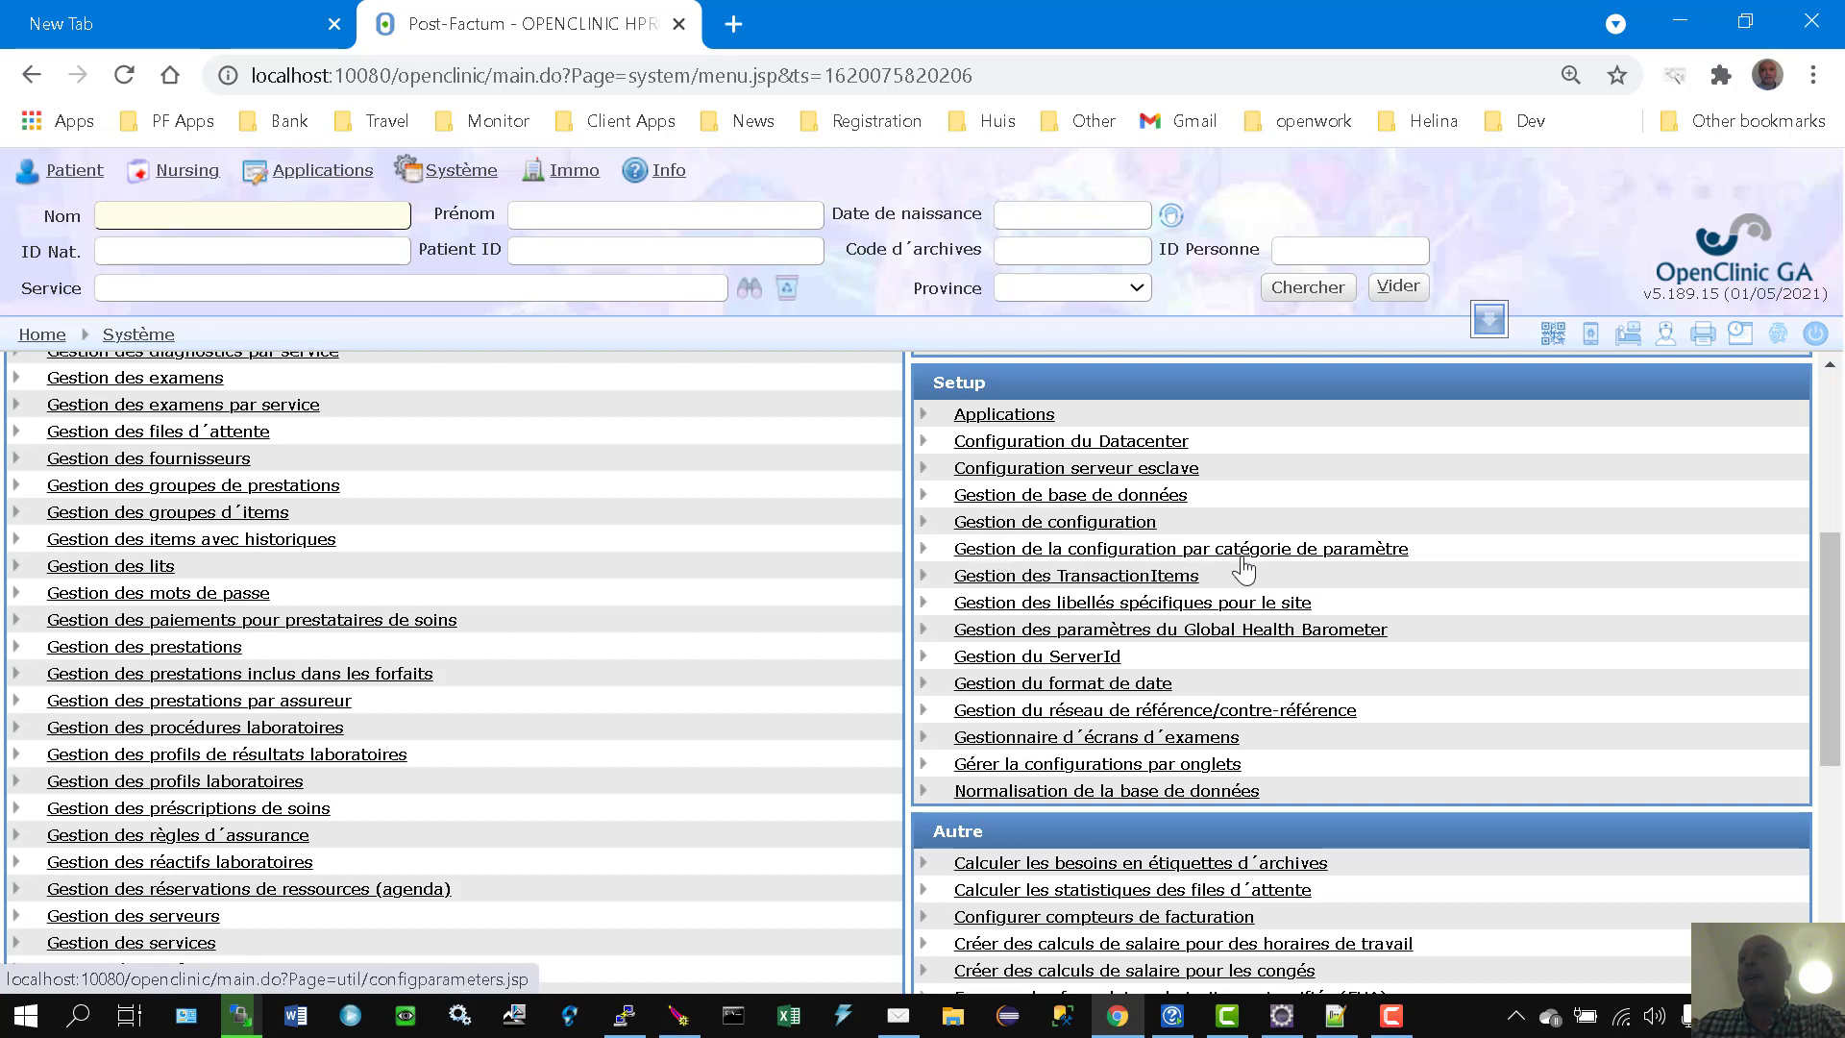
left_click(1095, 531)
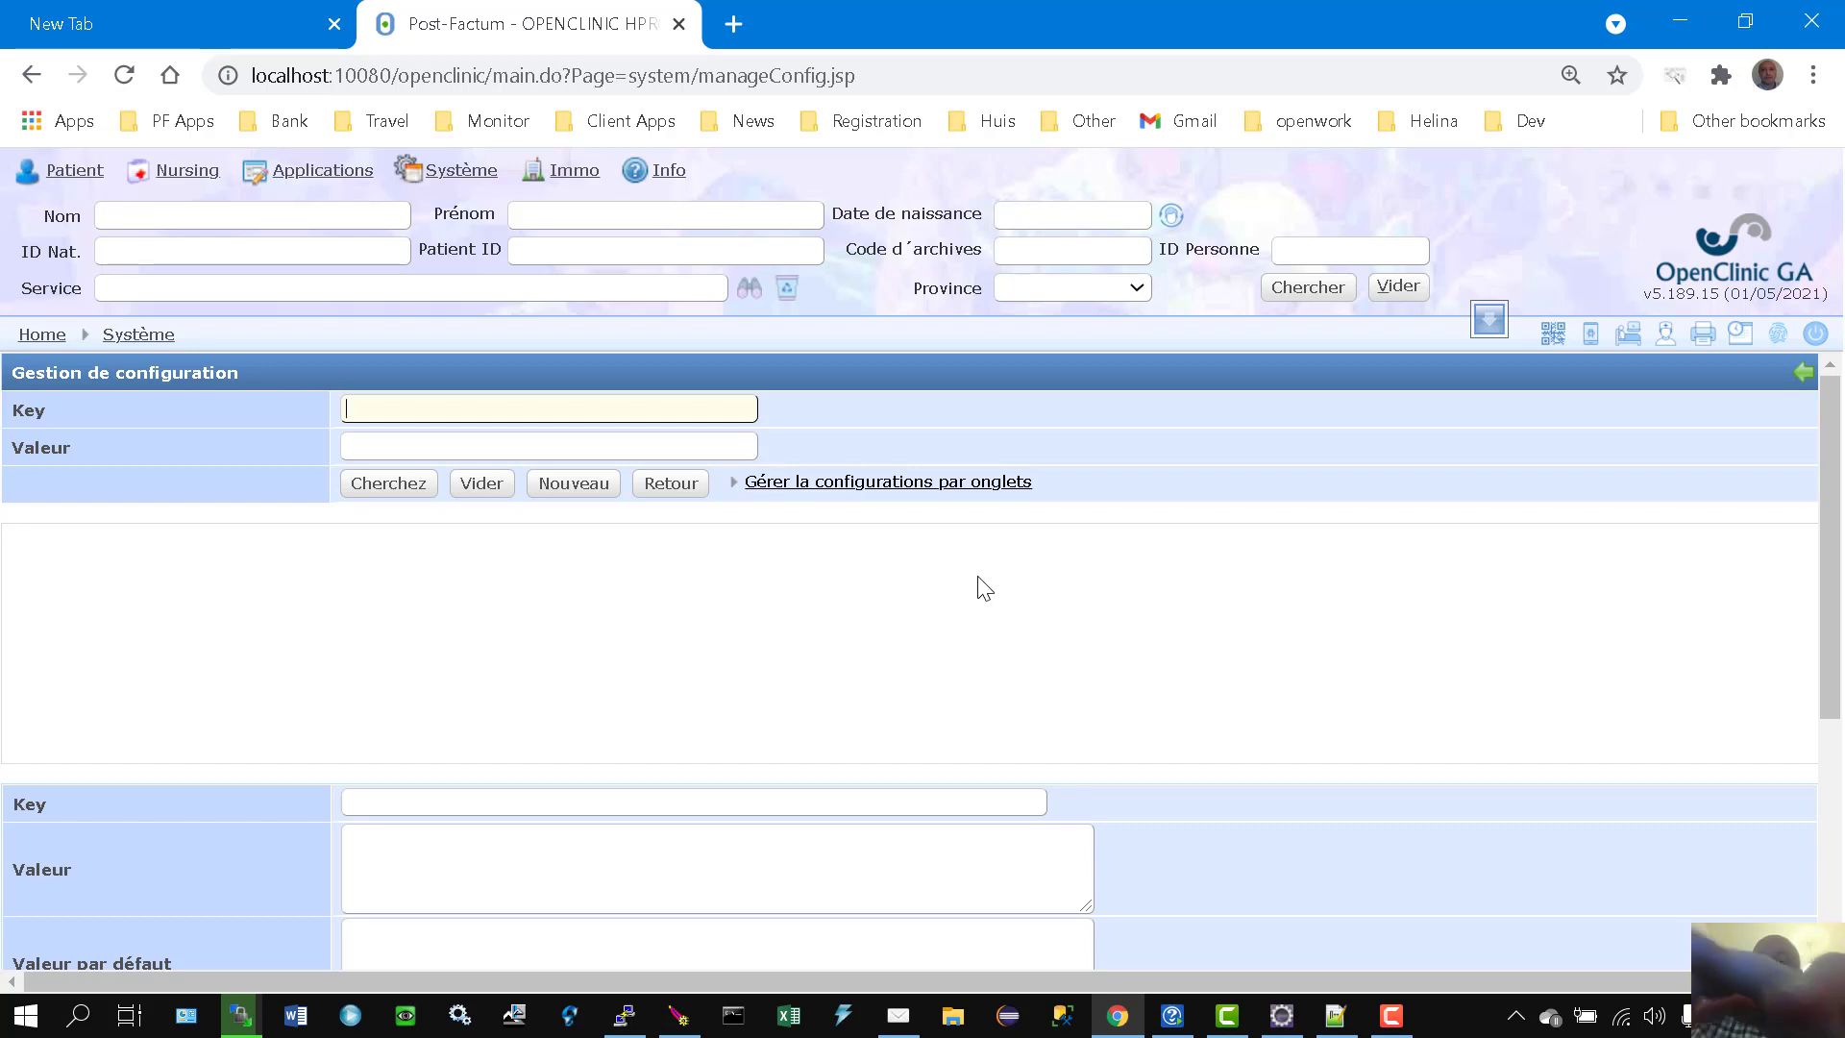
Step: Find the Debug configuration key, change its Valeur from 'off' to 'on', and save
type("debug")
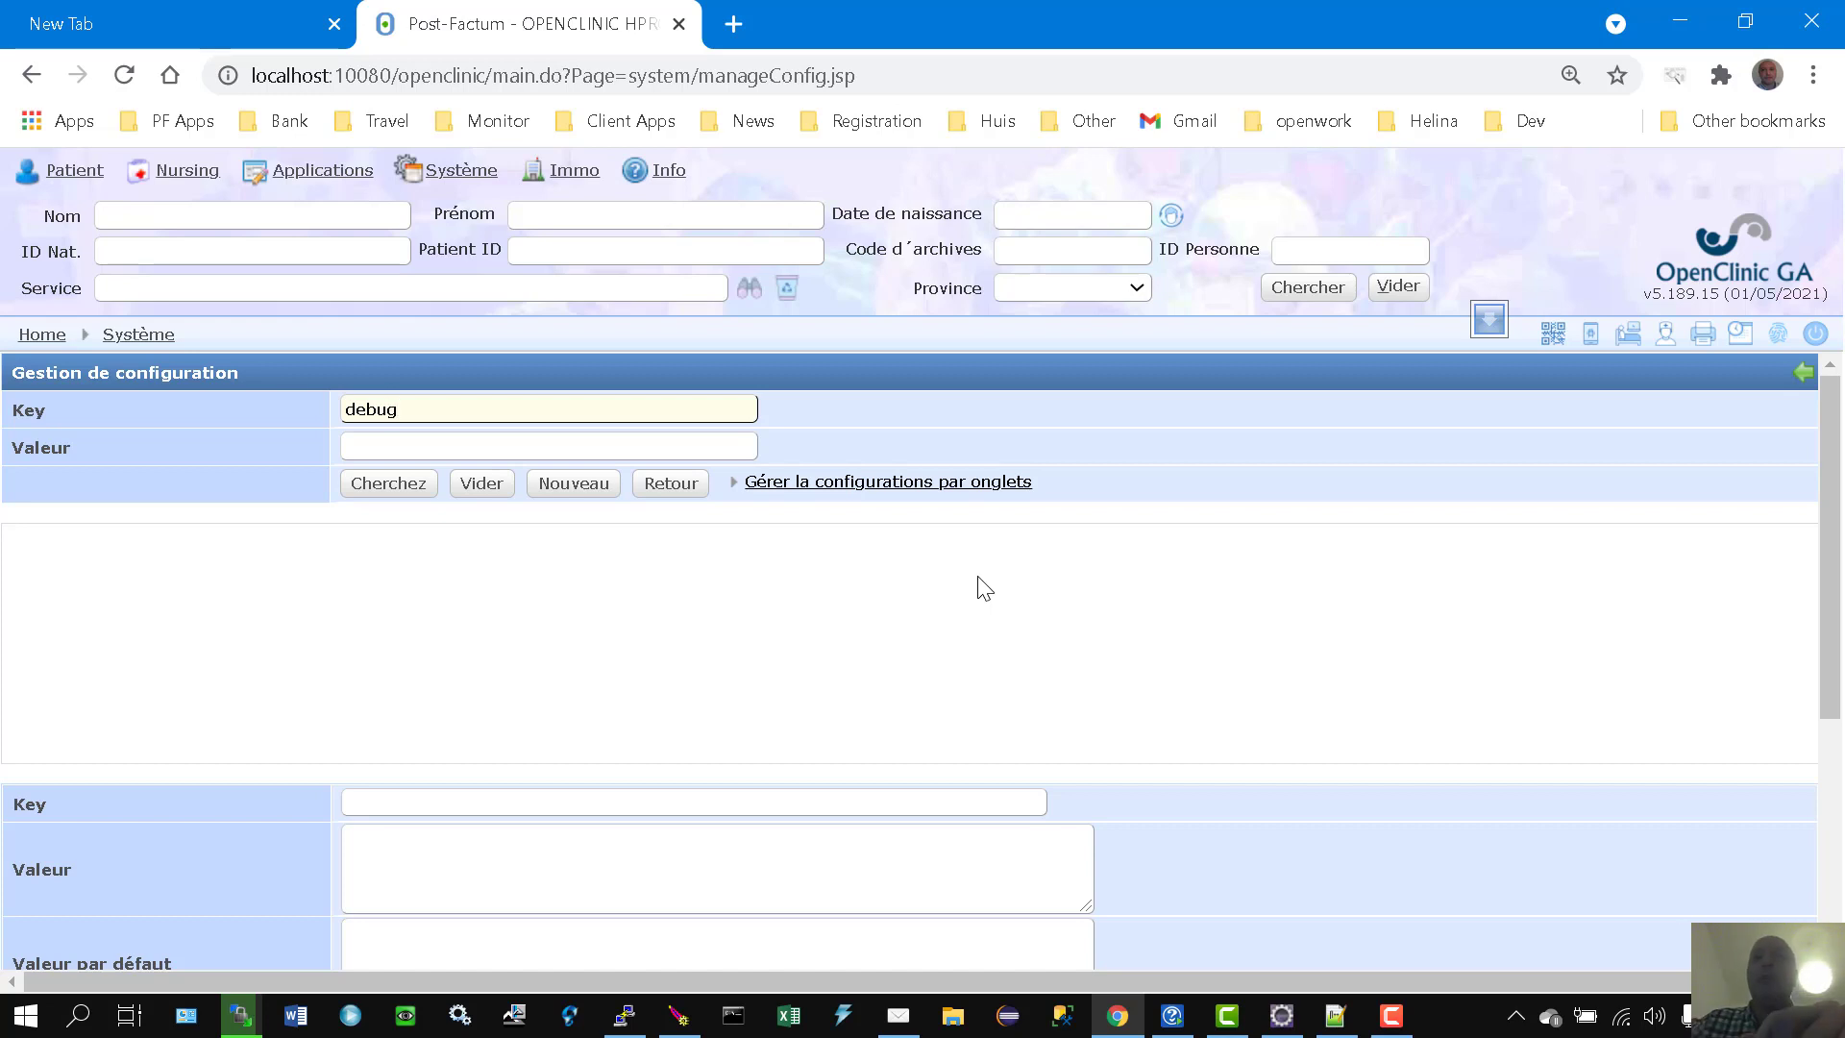
key("Return")
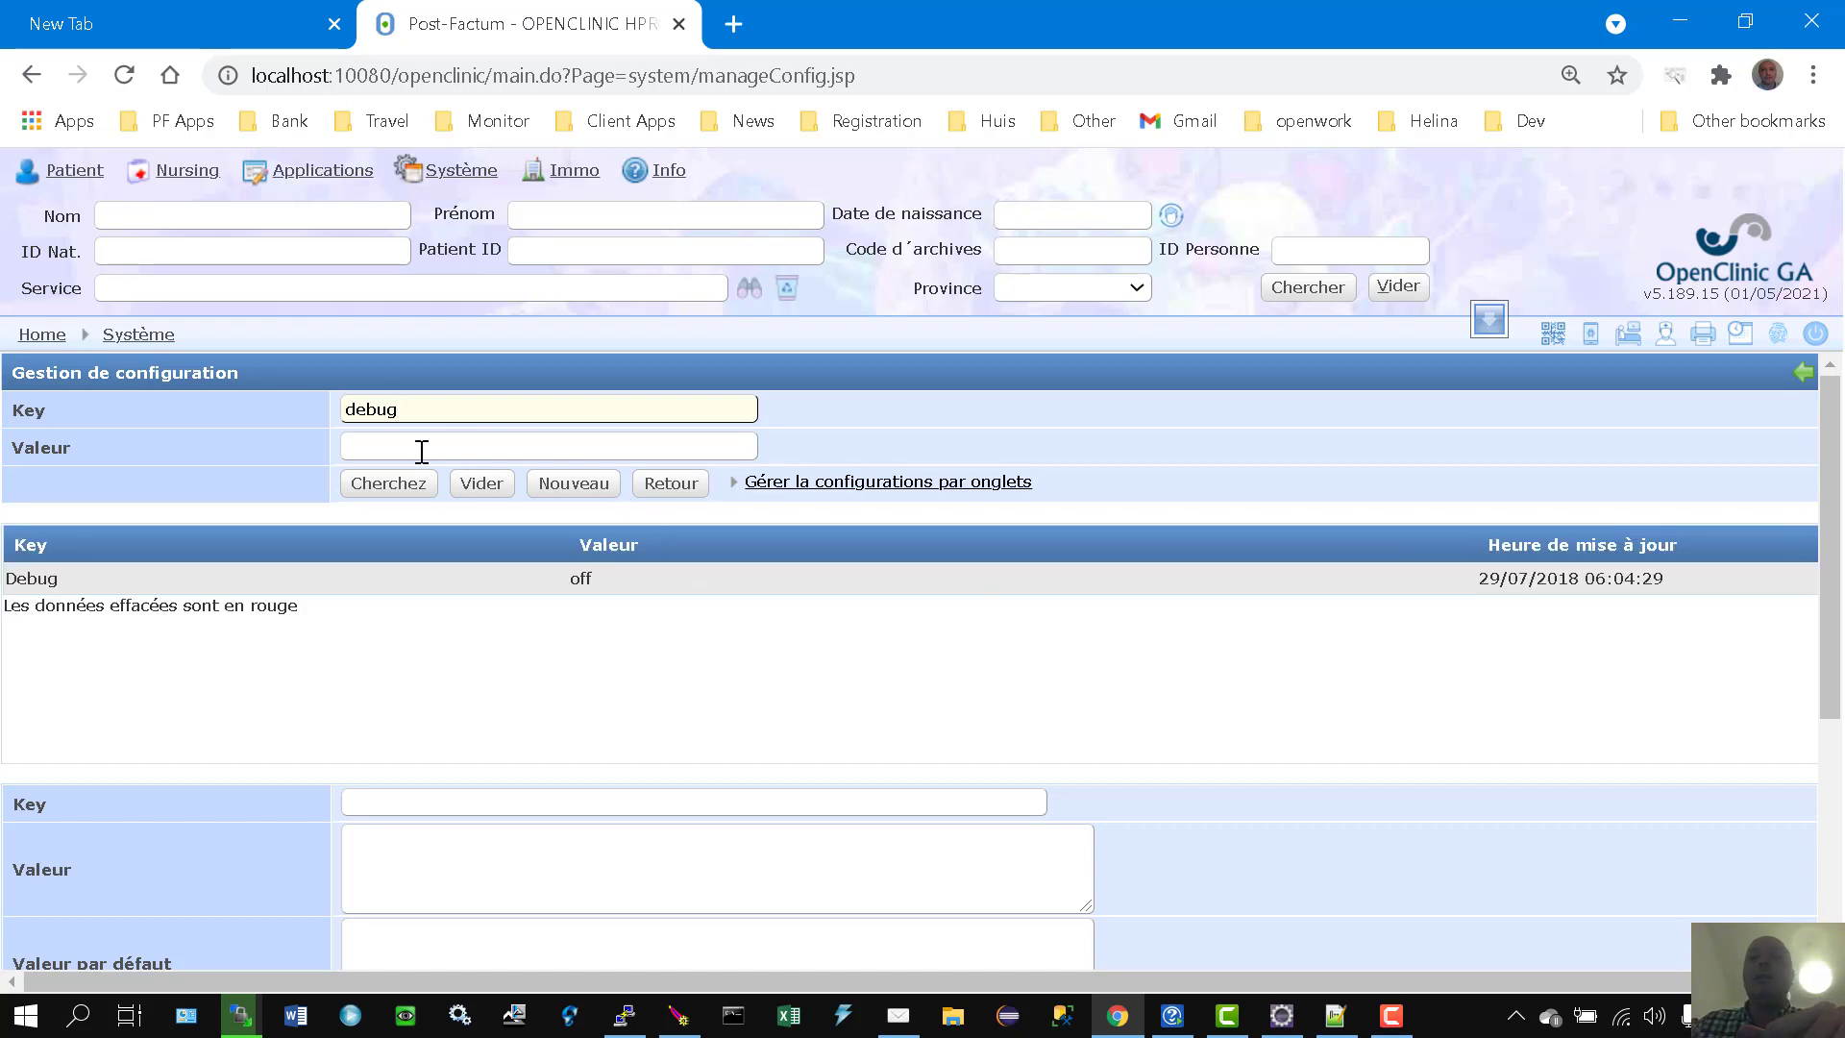
left_click(388, 488)
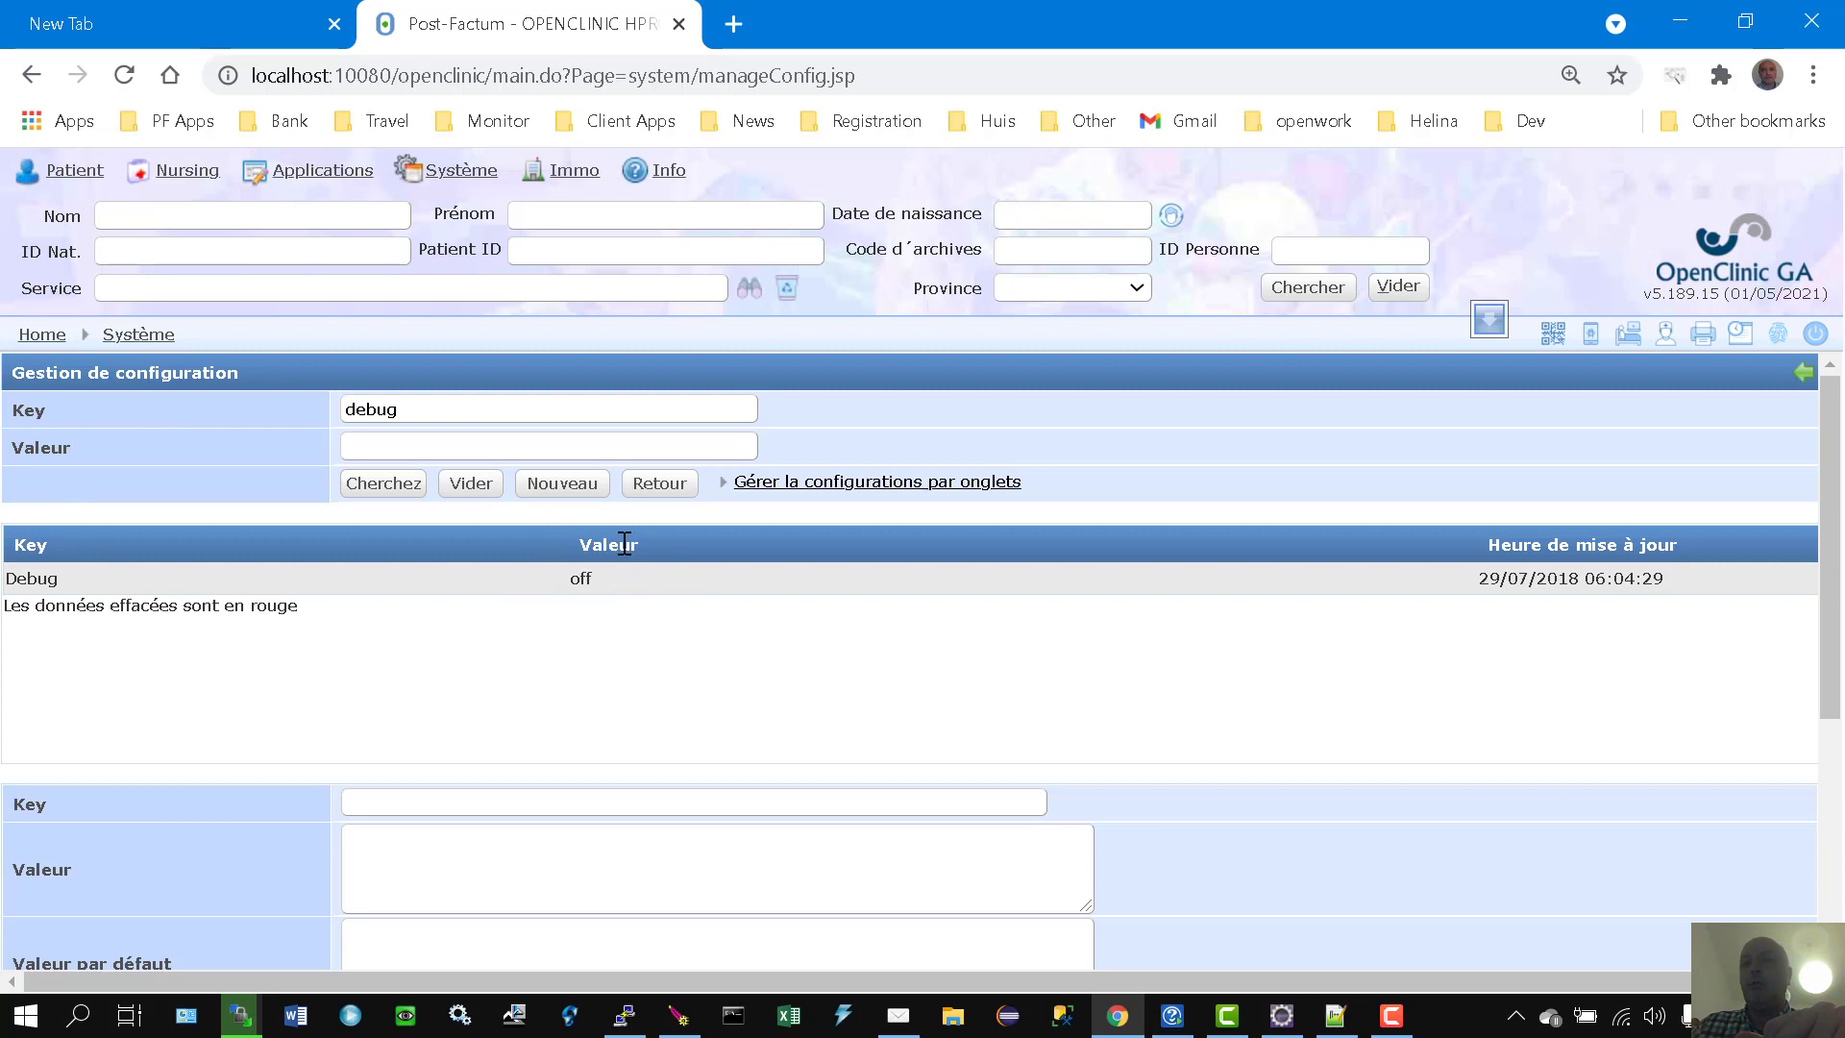
left_click(594, 588)
left_click(588, 582)
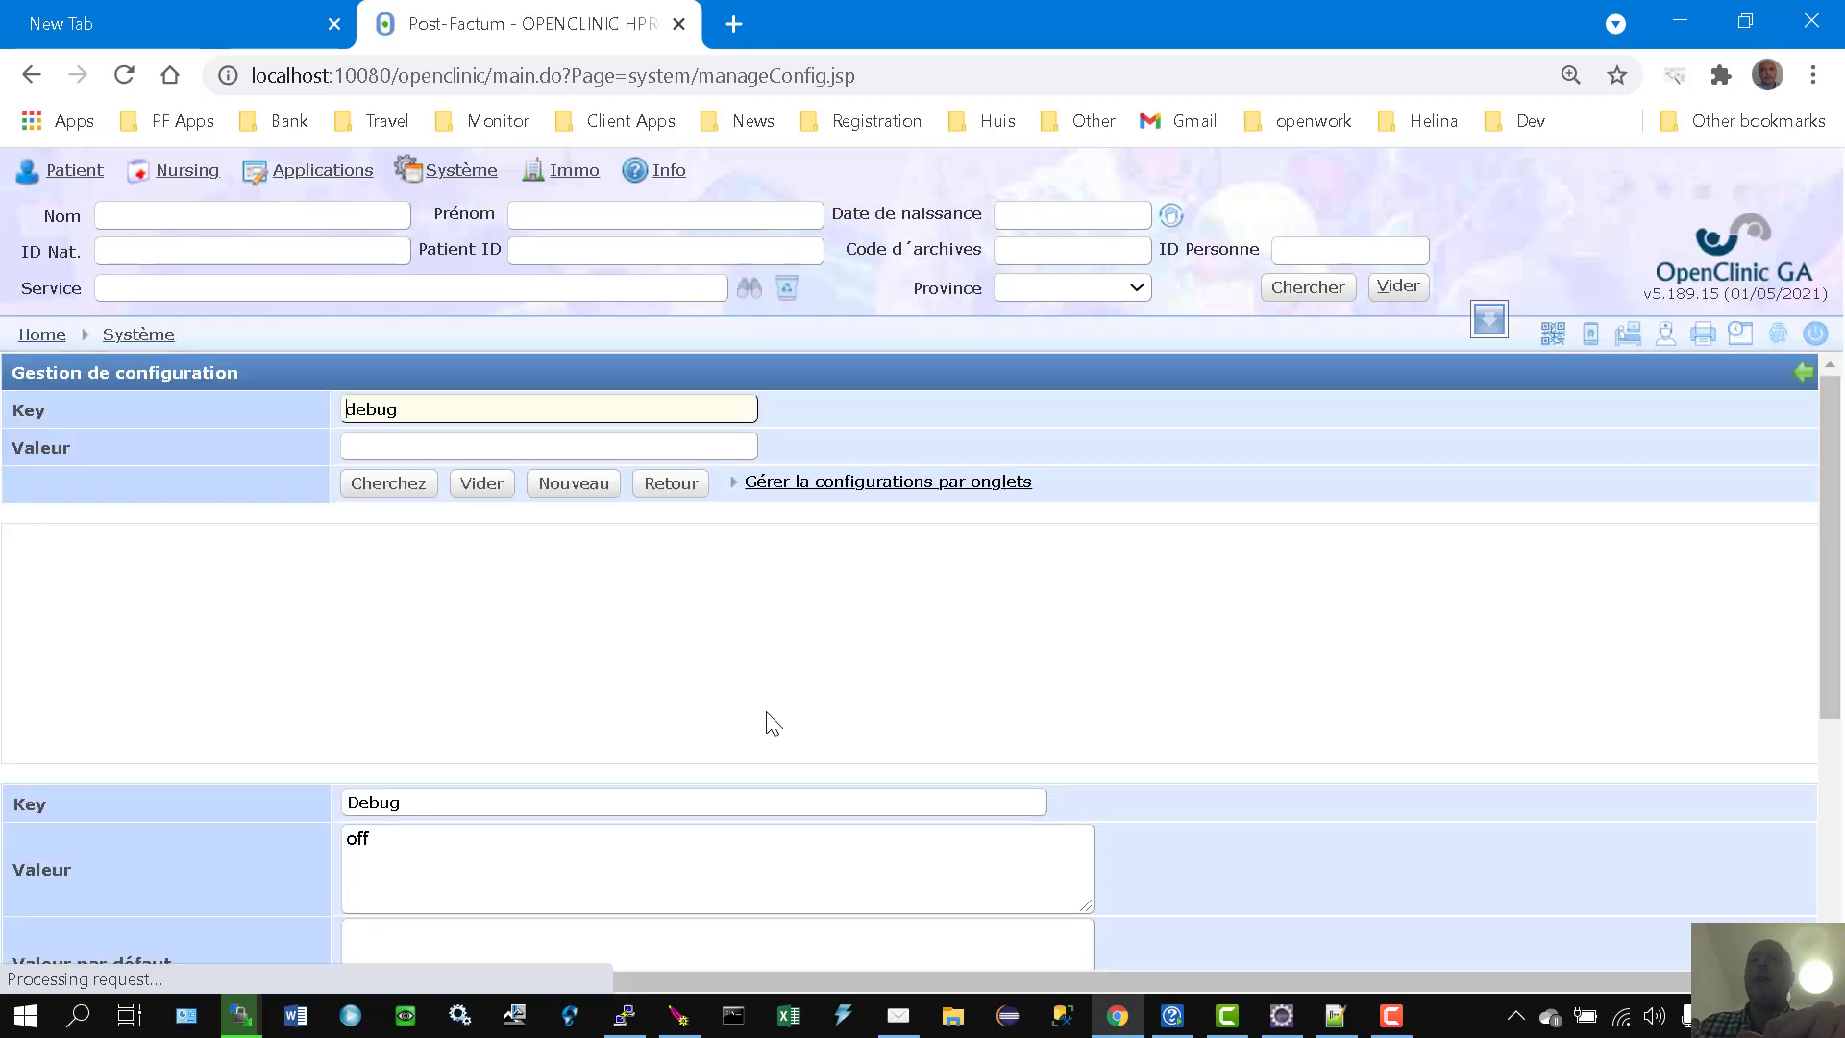
scroll(672, 769, "down", 1)
left_click(557, 699)
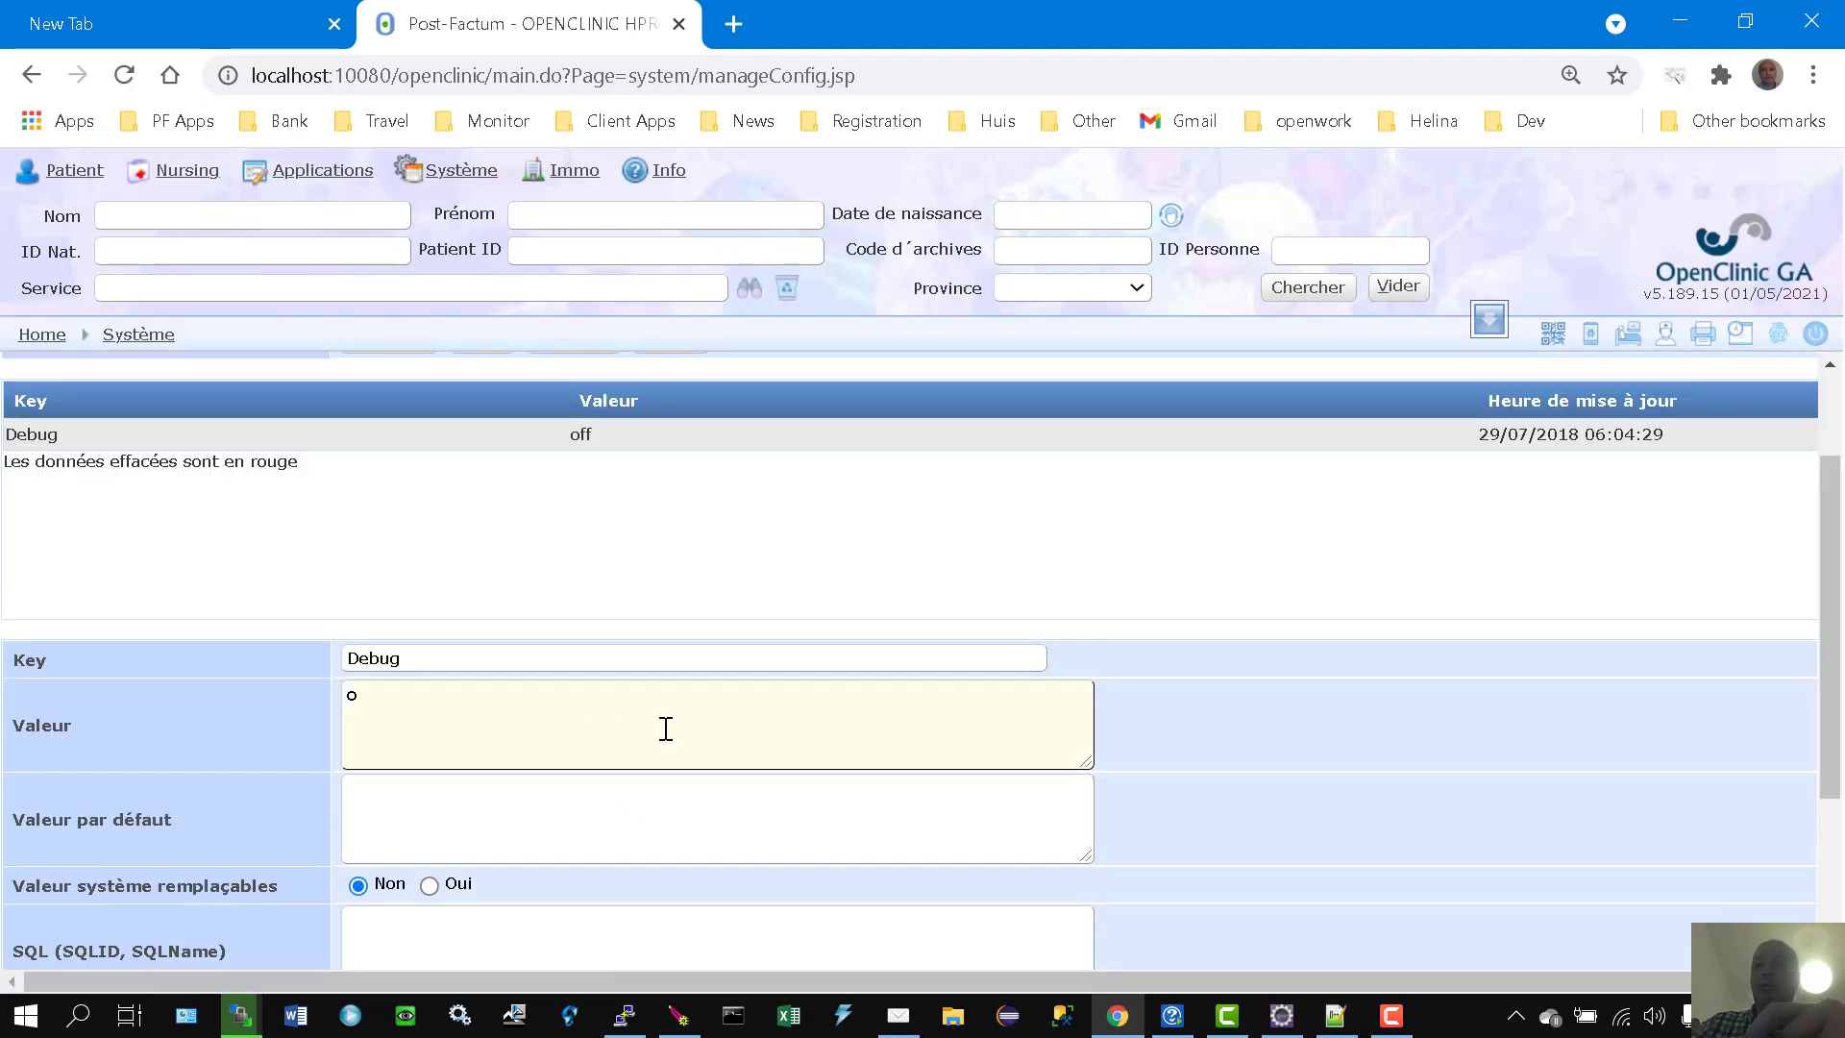
scroll(576, 736, "down", 3)
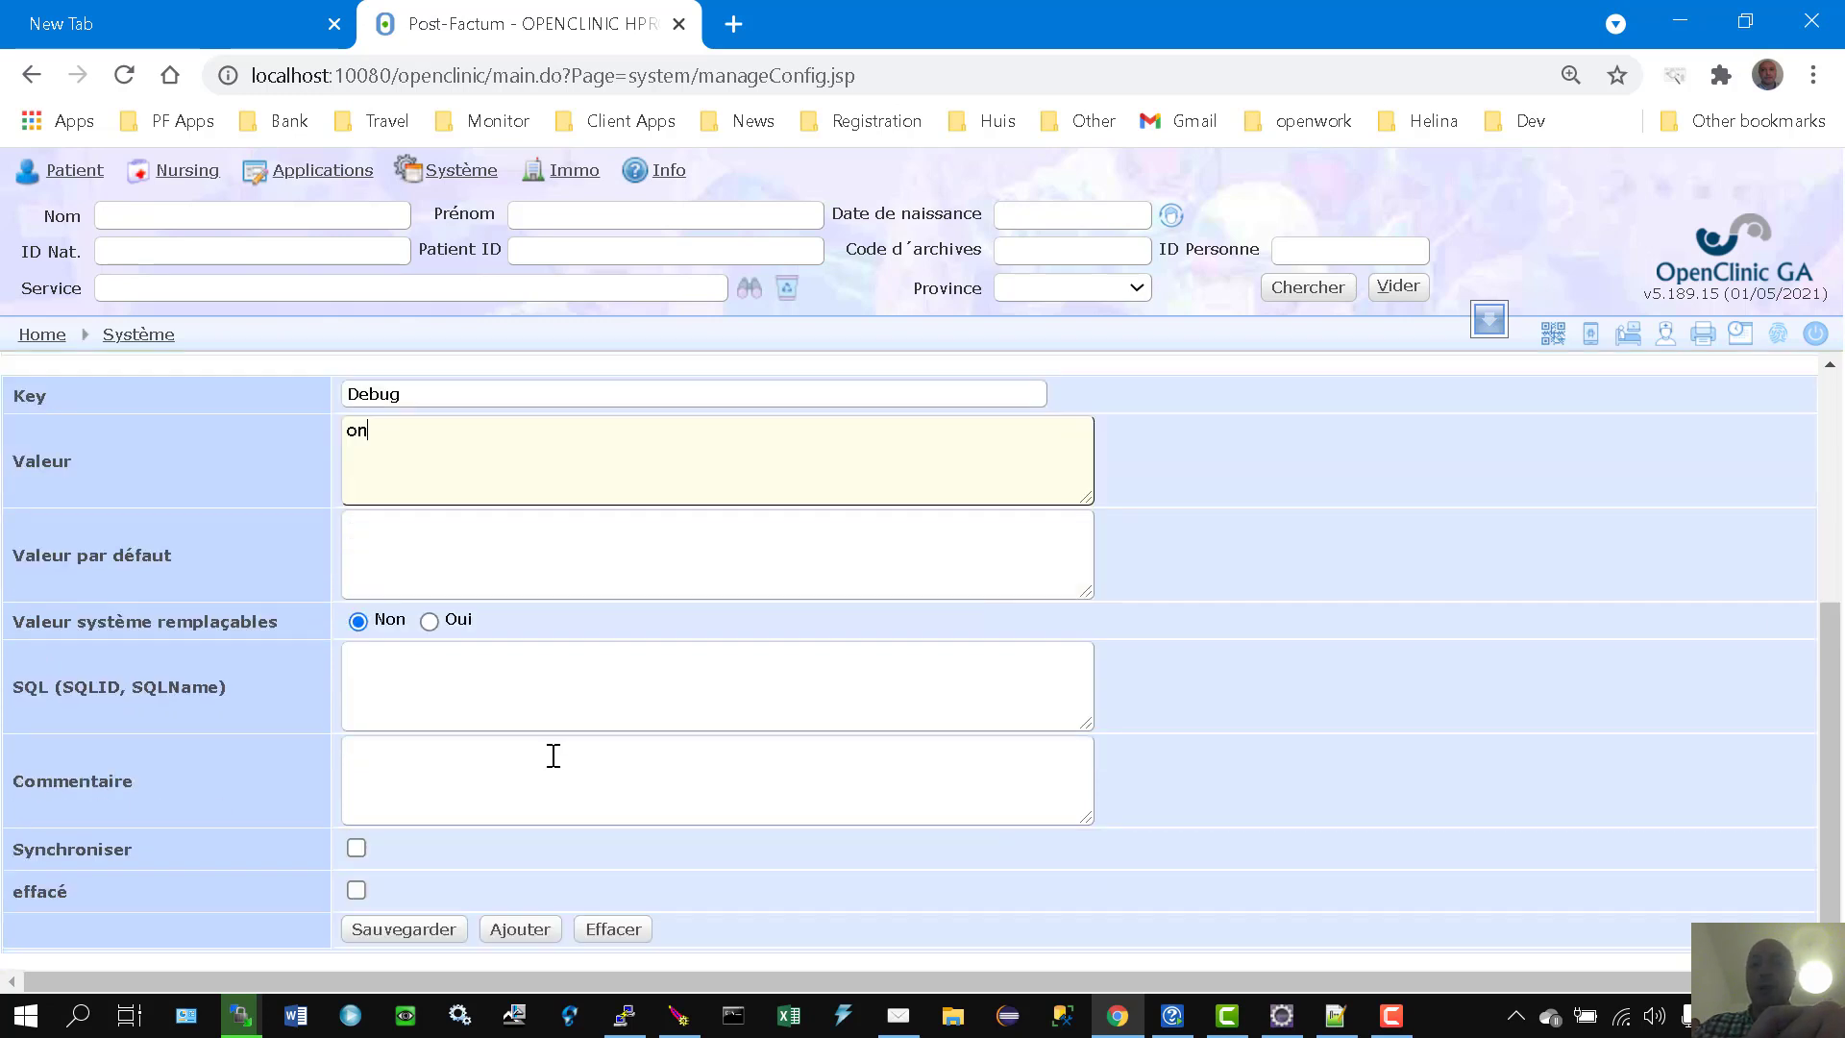
left_click(431, 930)
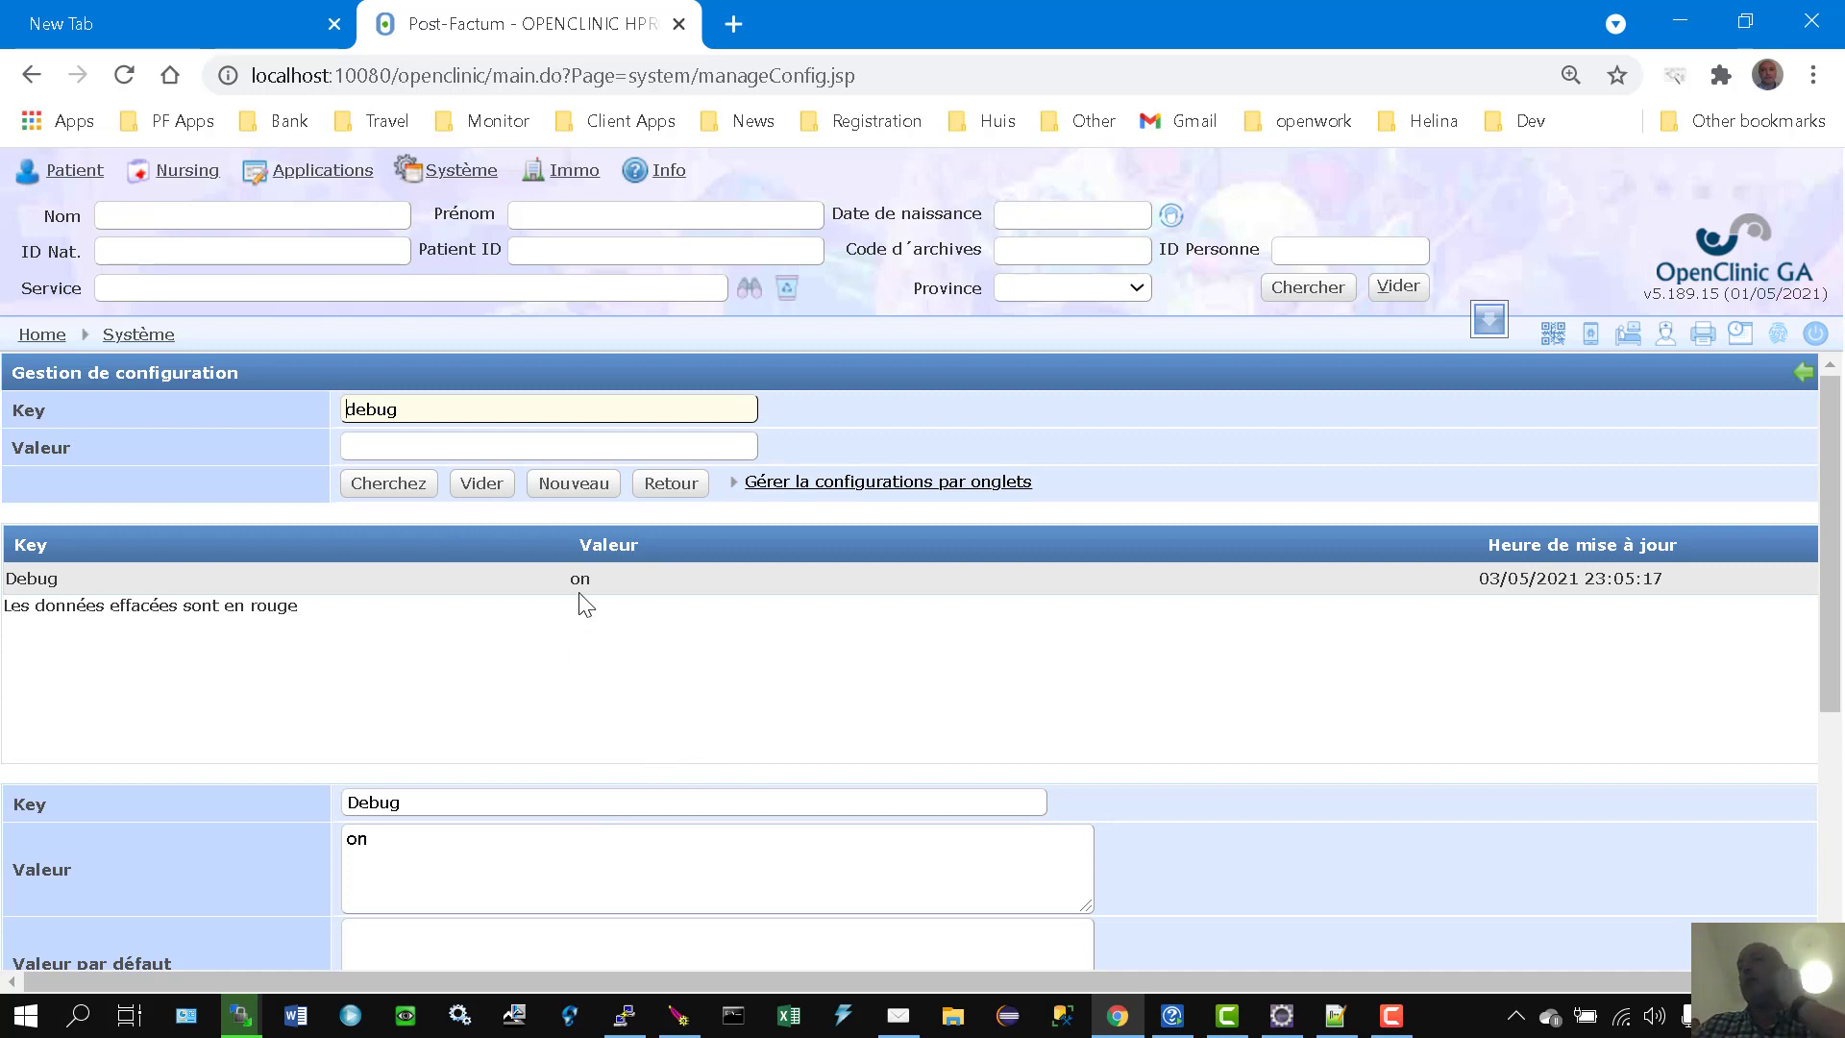
Step: Edit the Debug key's Valeur from 'on' to 'off' and save with Sauvegarder
scroll(609, 607, "down", 1)
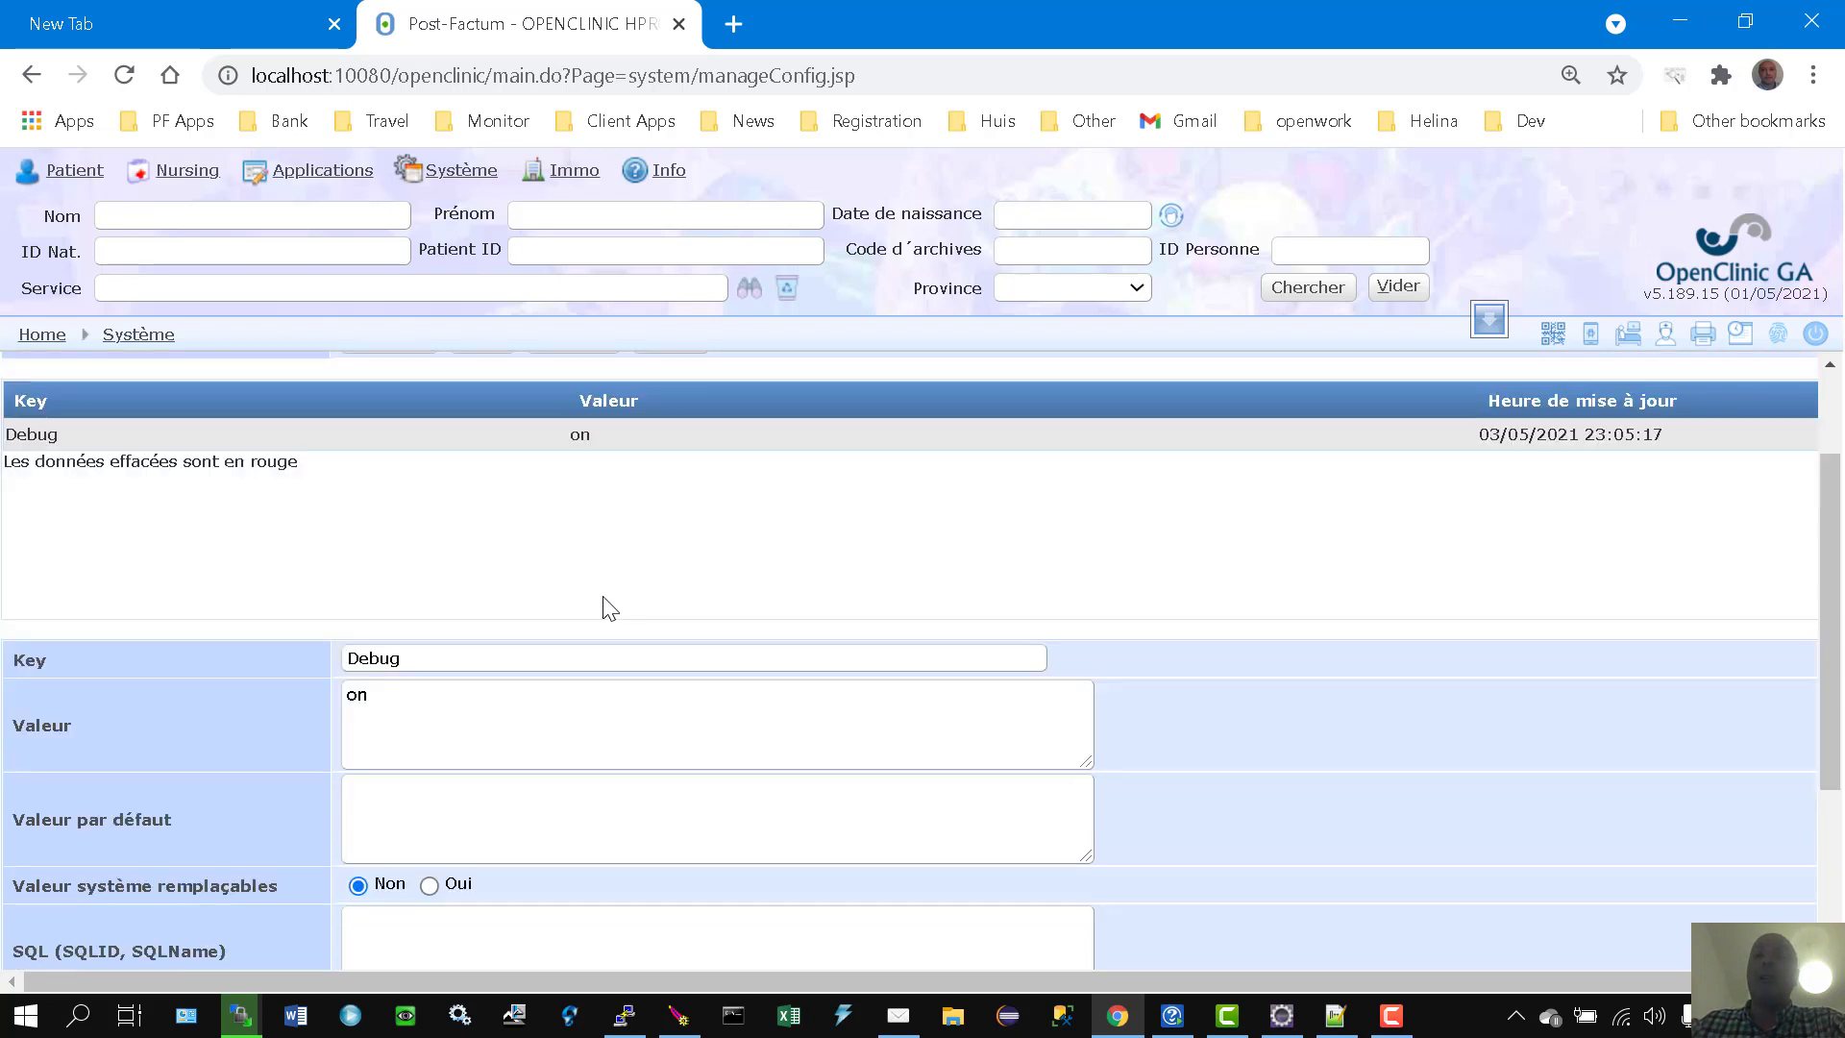
left_click(587, 696)
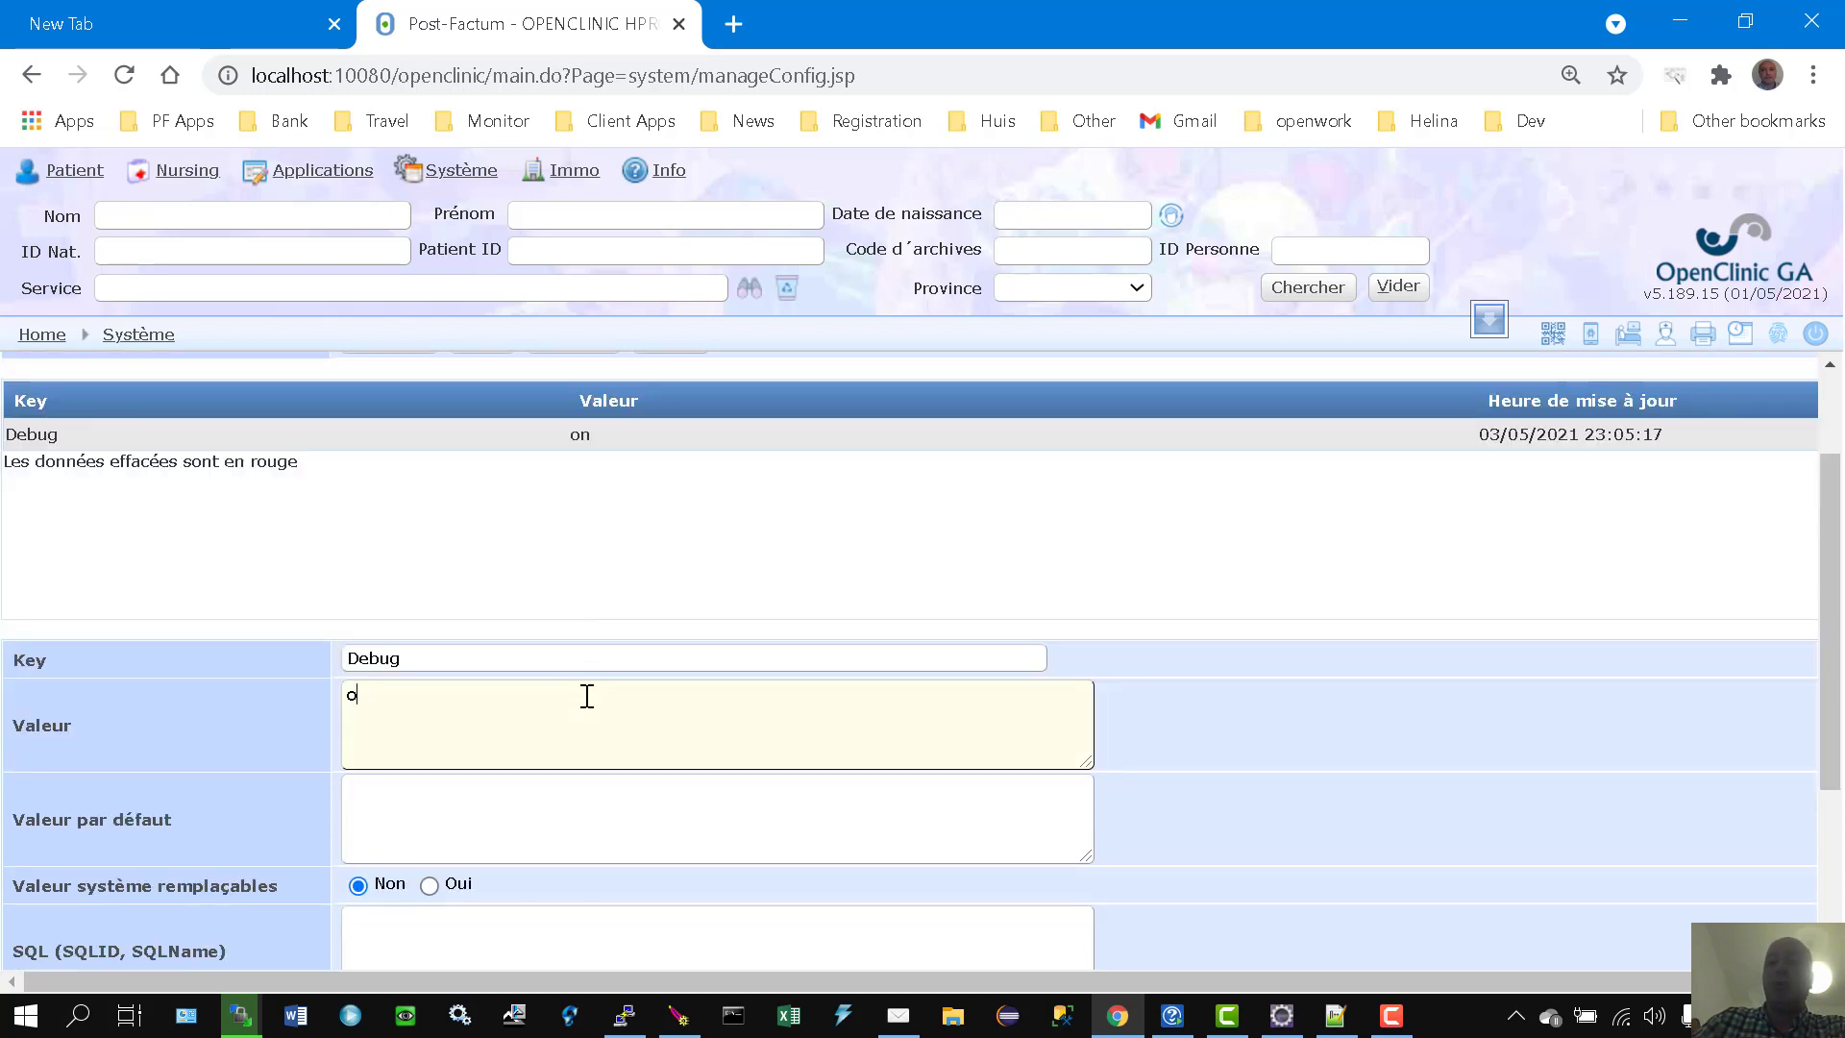
type("ff")
scroll(581, 695, "down", 2)
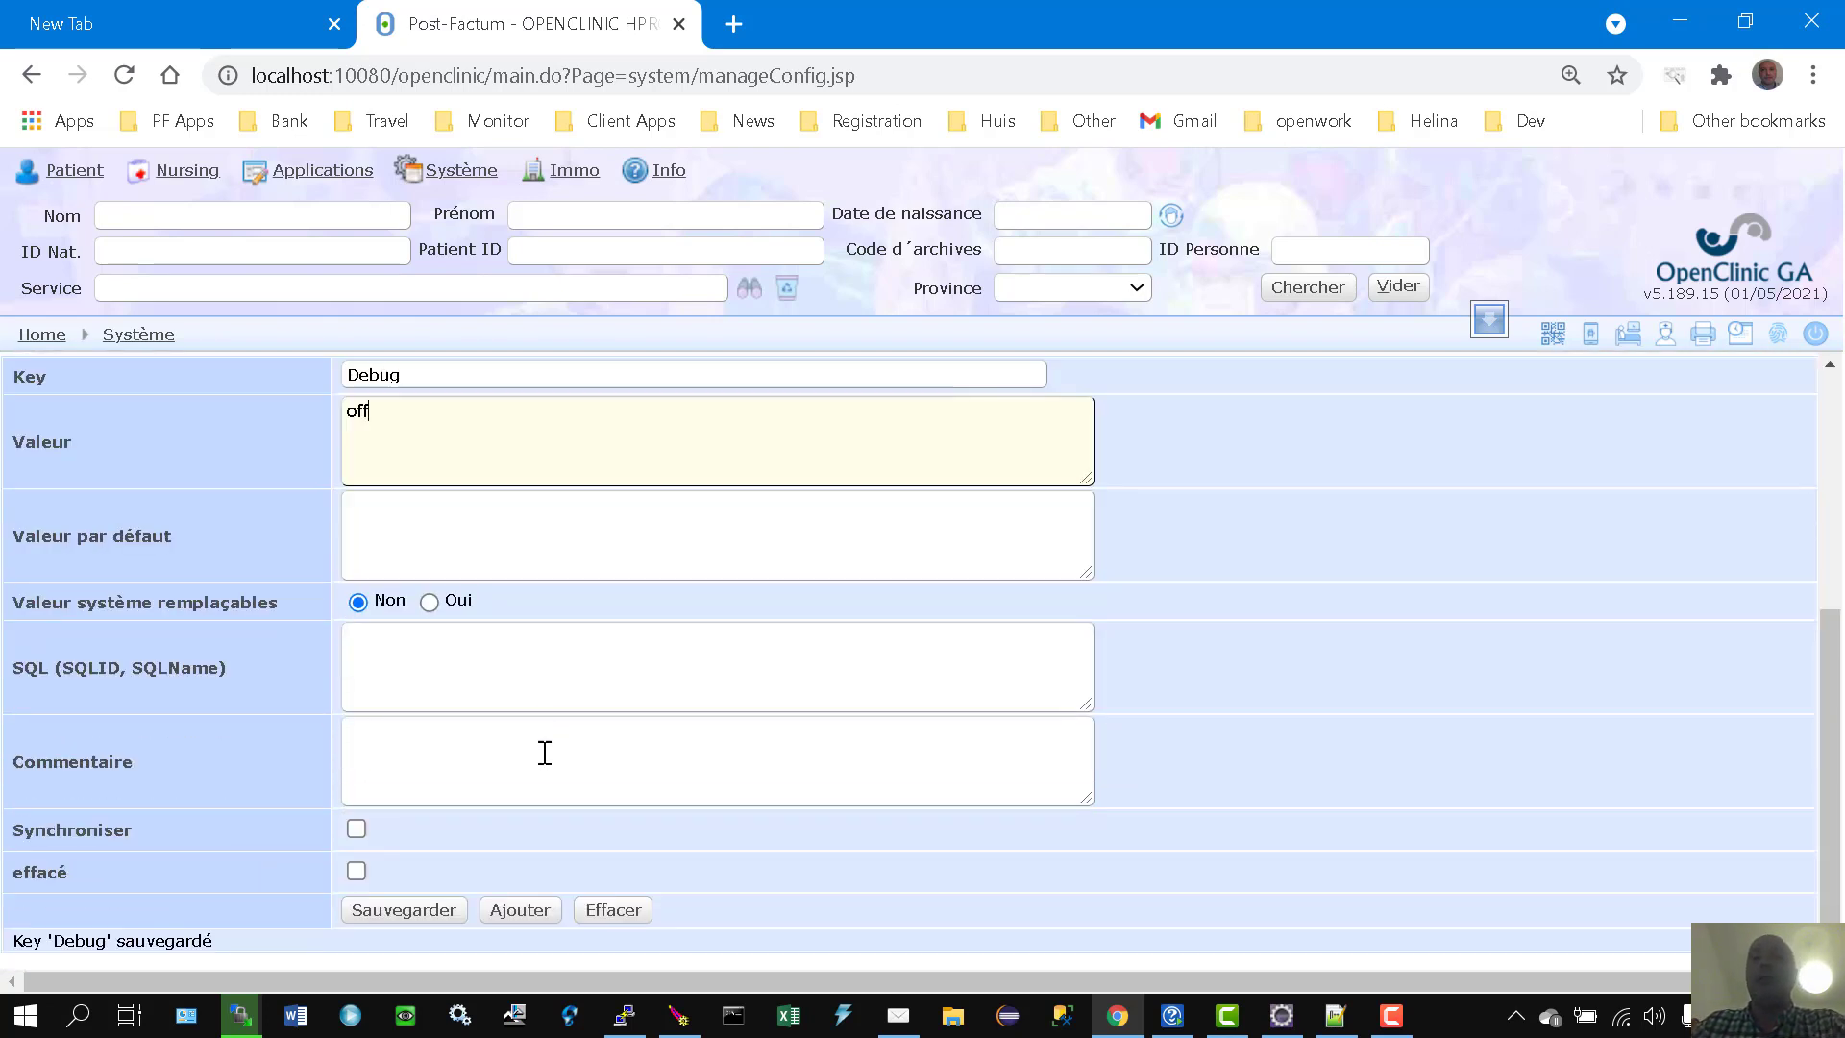
left_click(424, 915)
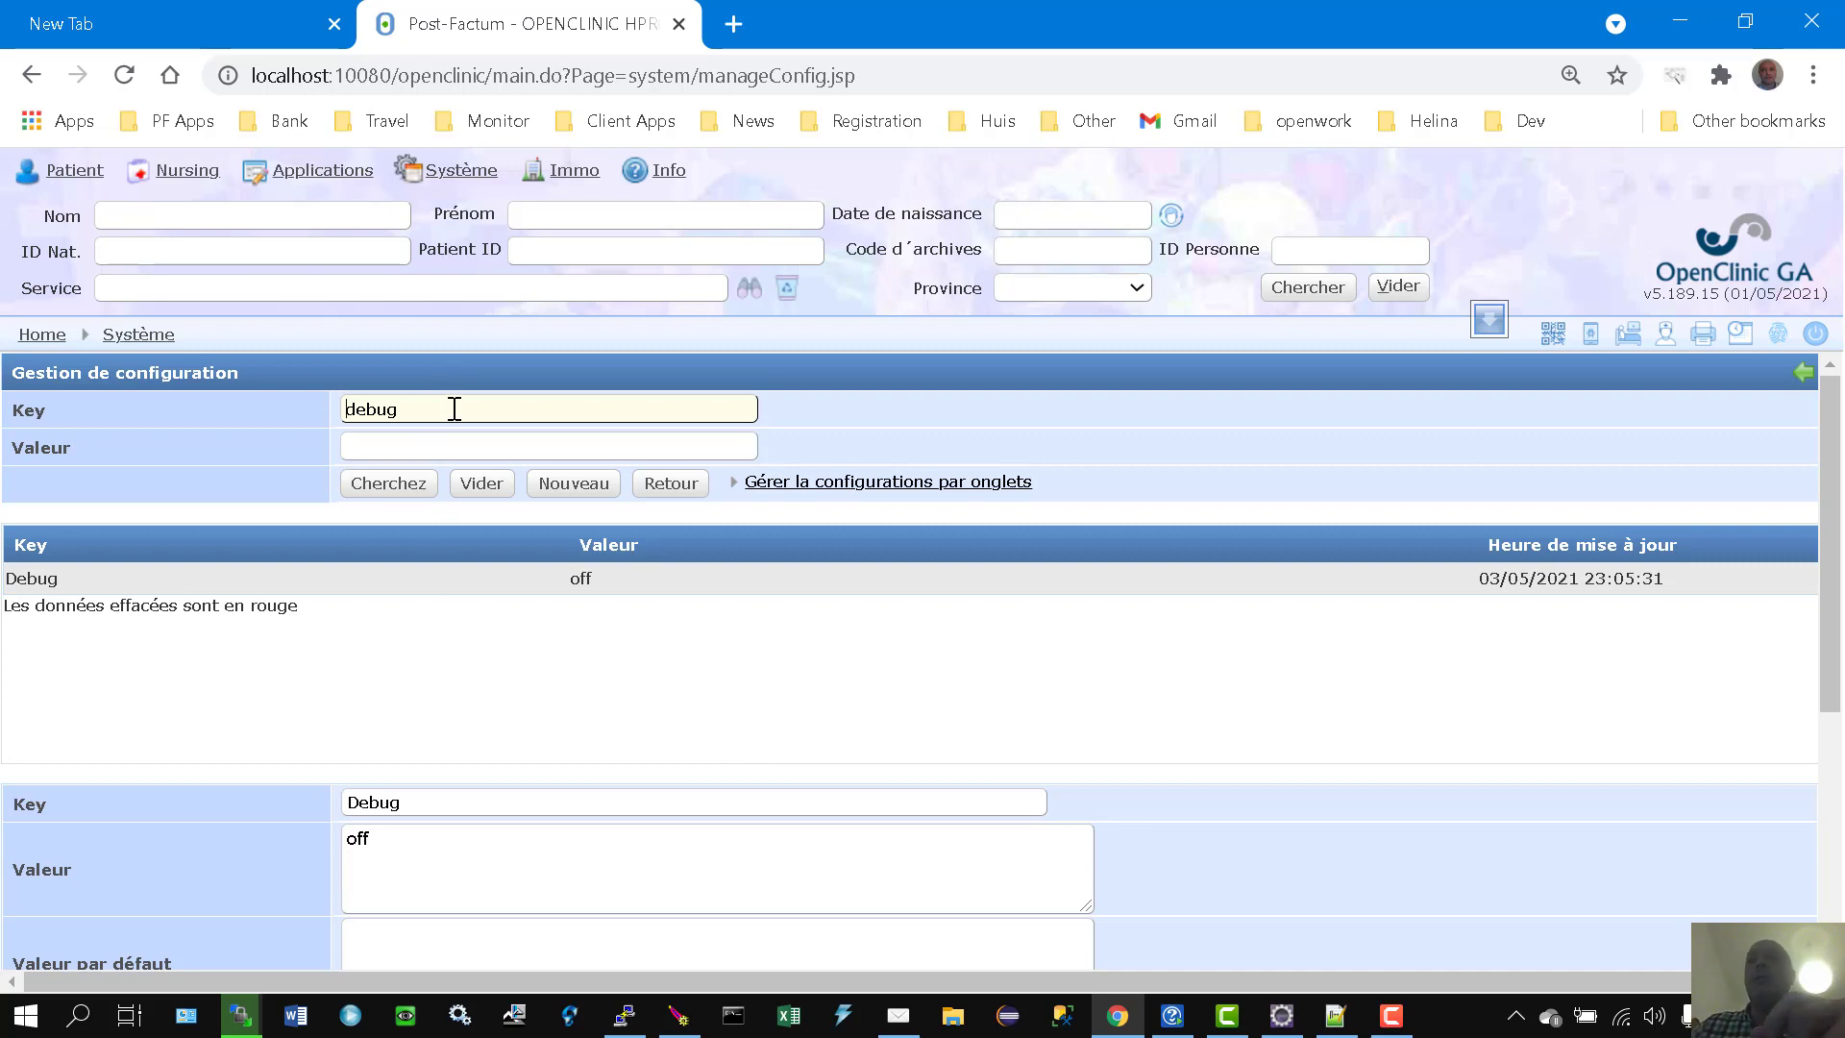
Step: Search for the encounterOutcomeType key and load its encounter.outcome.mspls entry for editing
left_click_drag(453, 407, 217, 423)
type("enc")
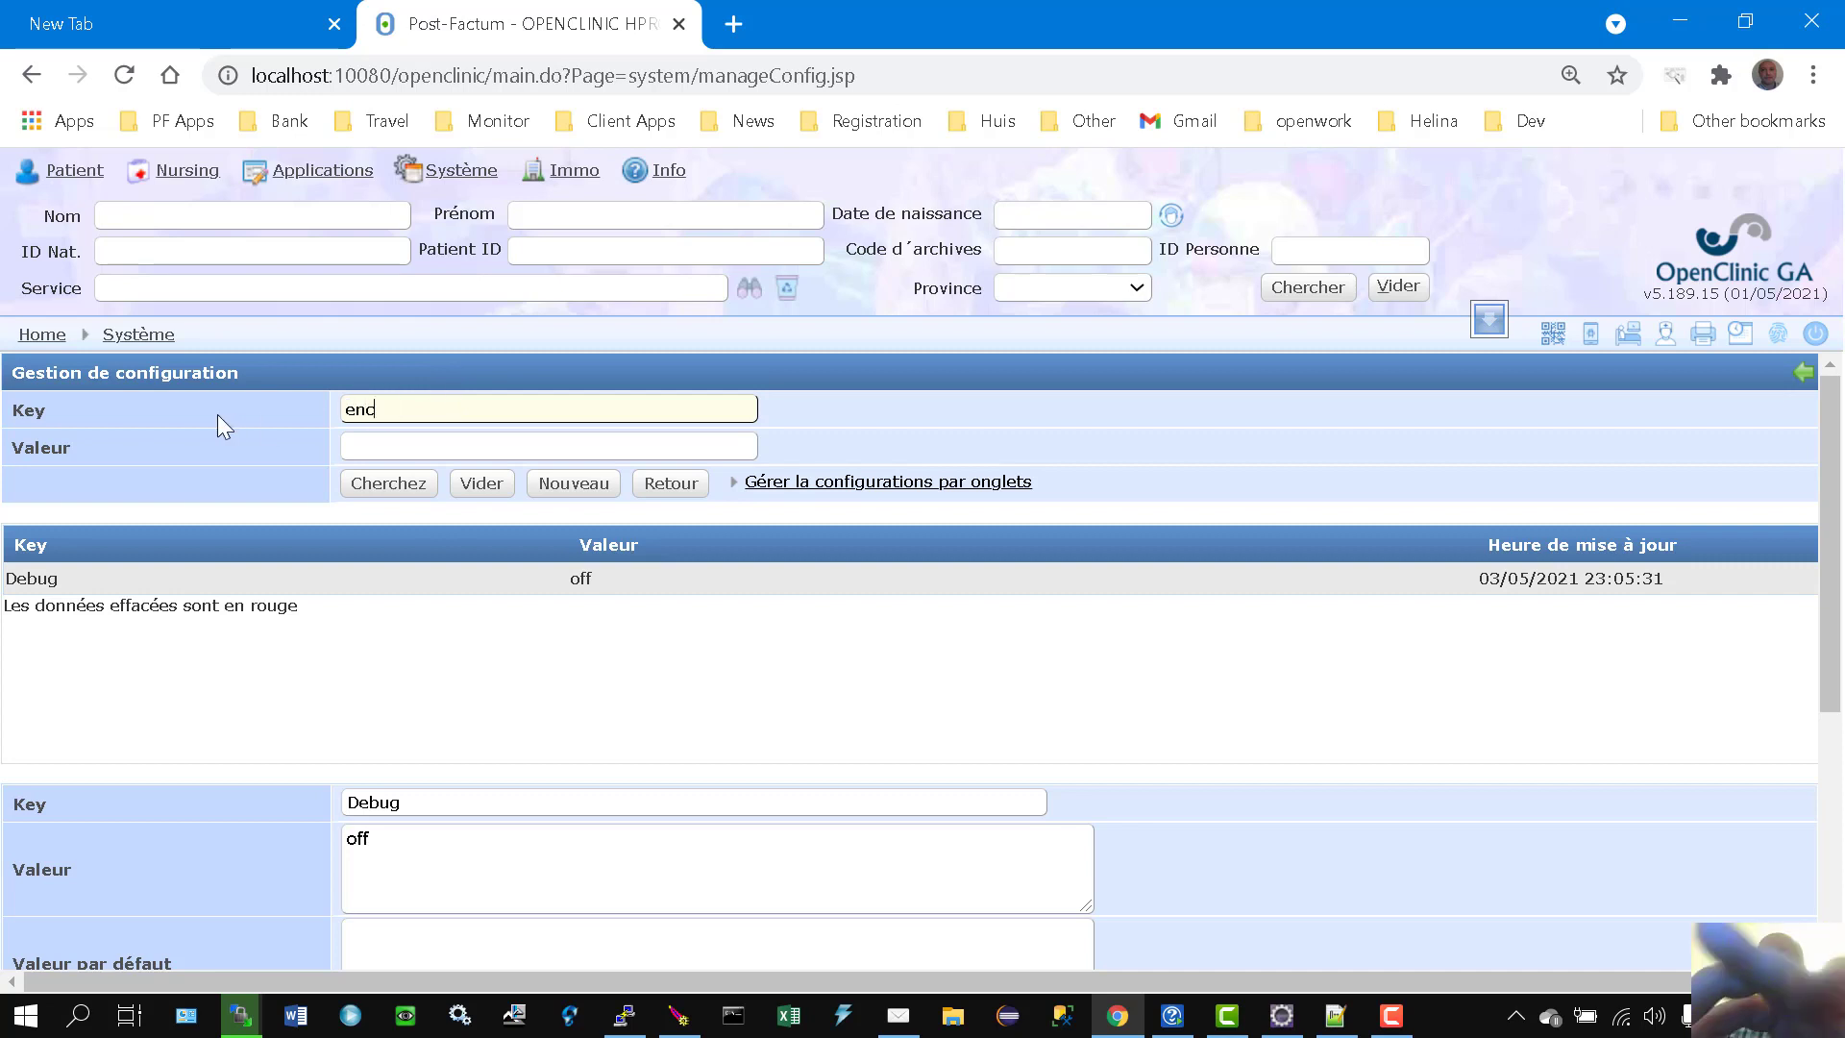
type("ounterOutci")
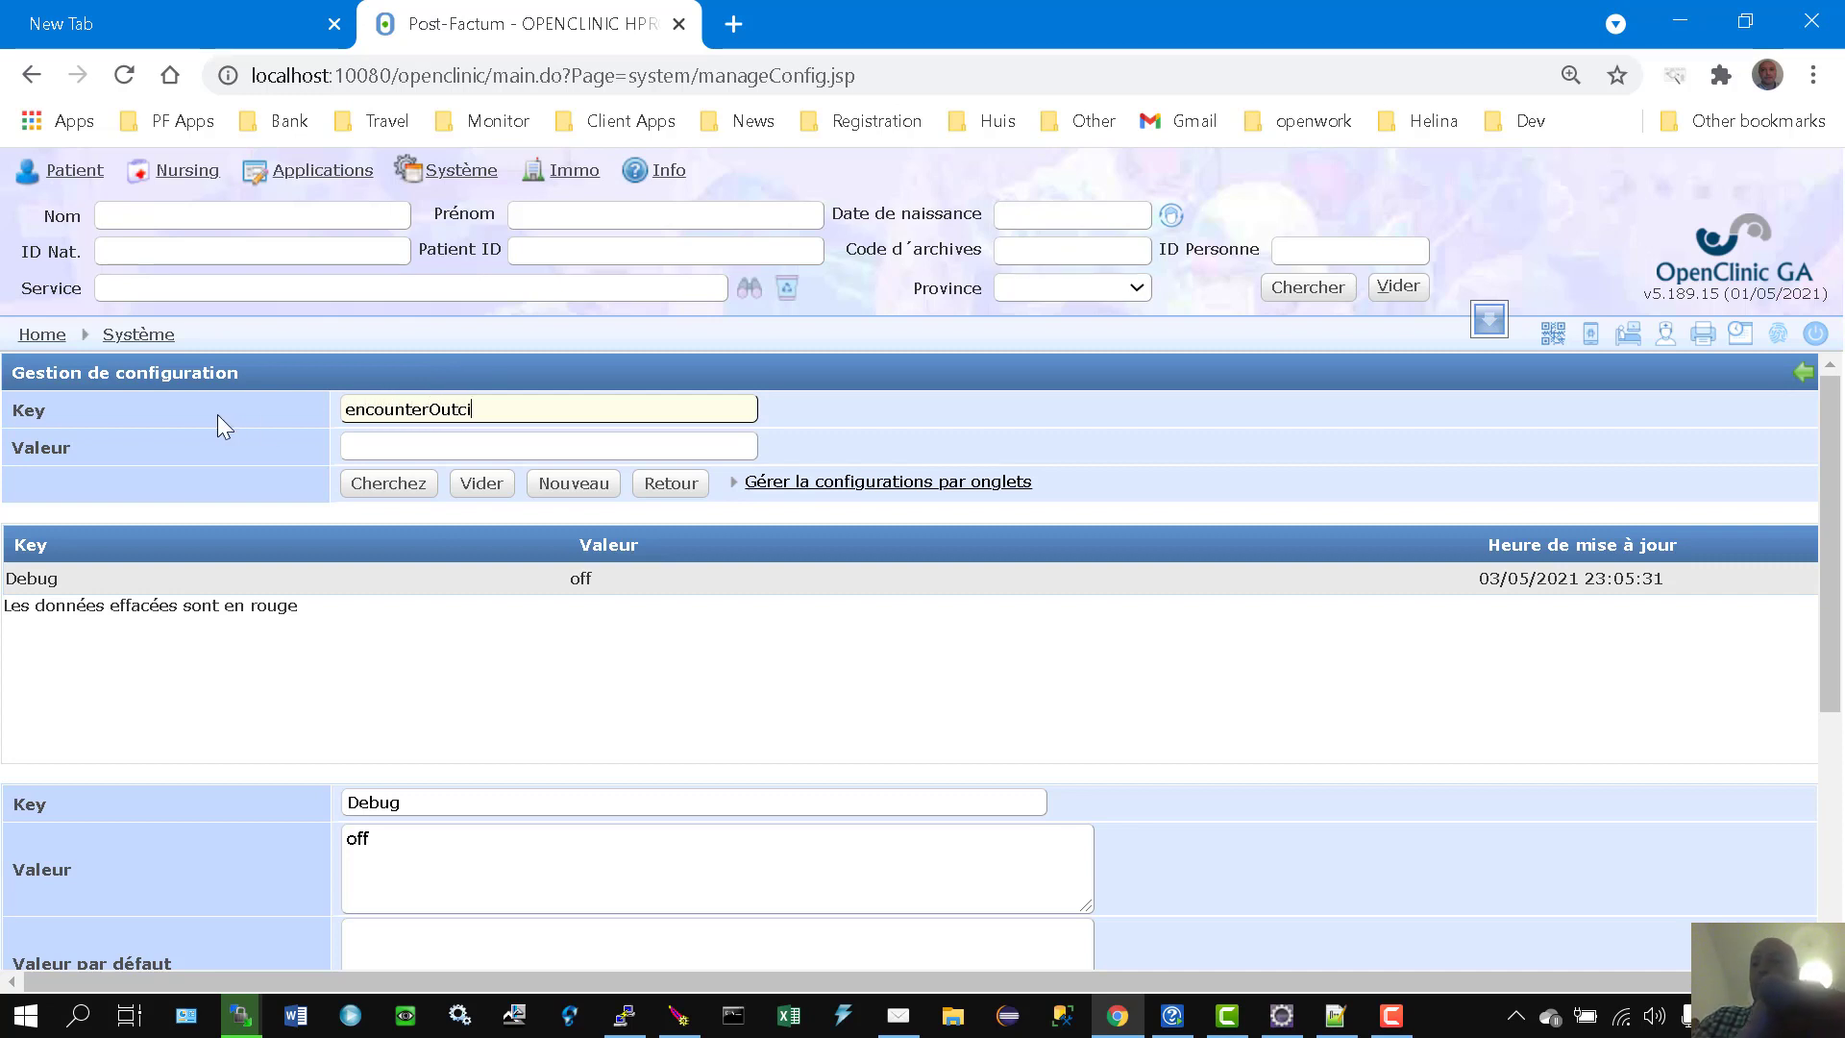
key("BackSpace")
type("om")
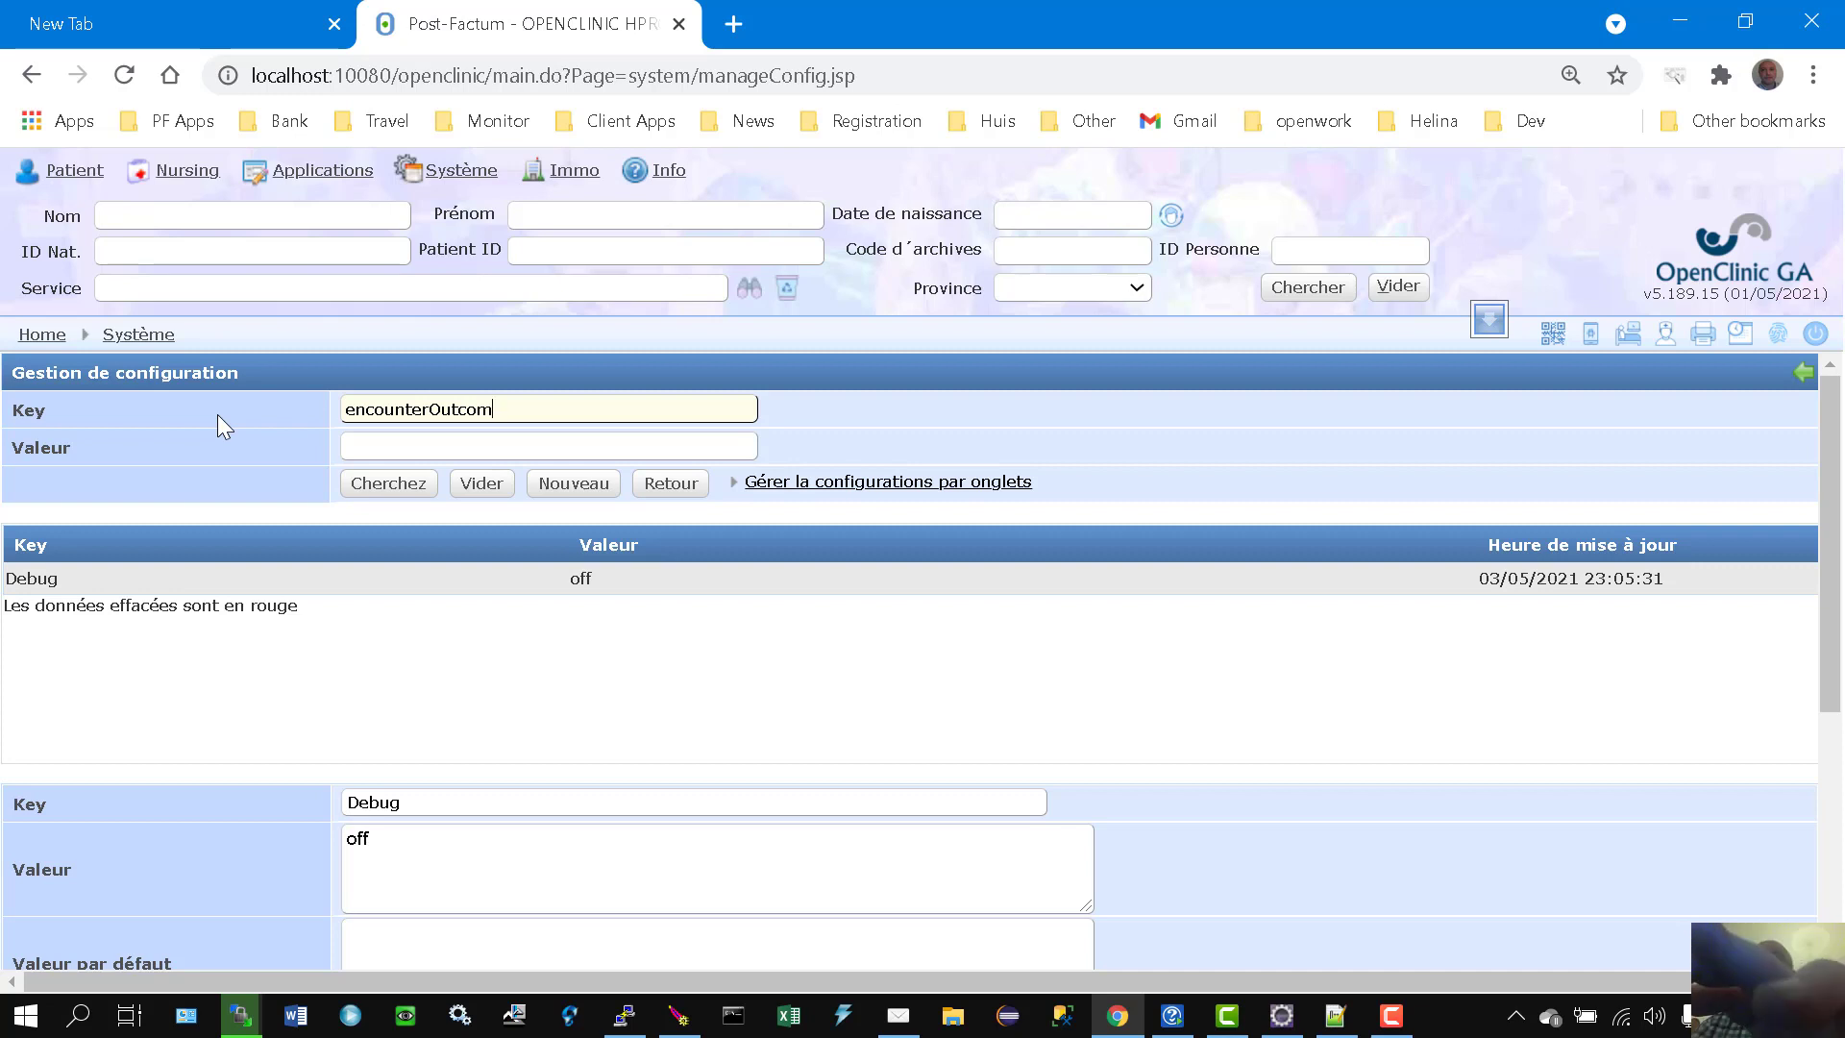
type("eT")
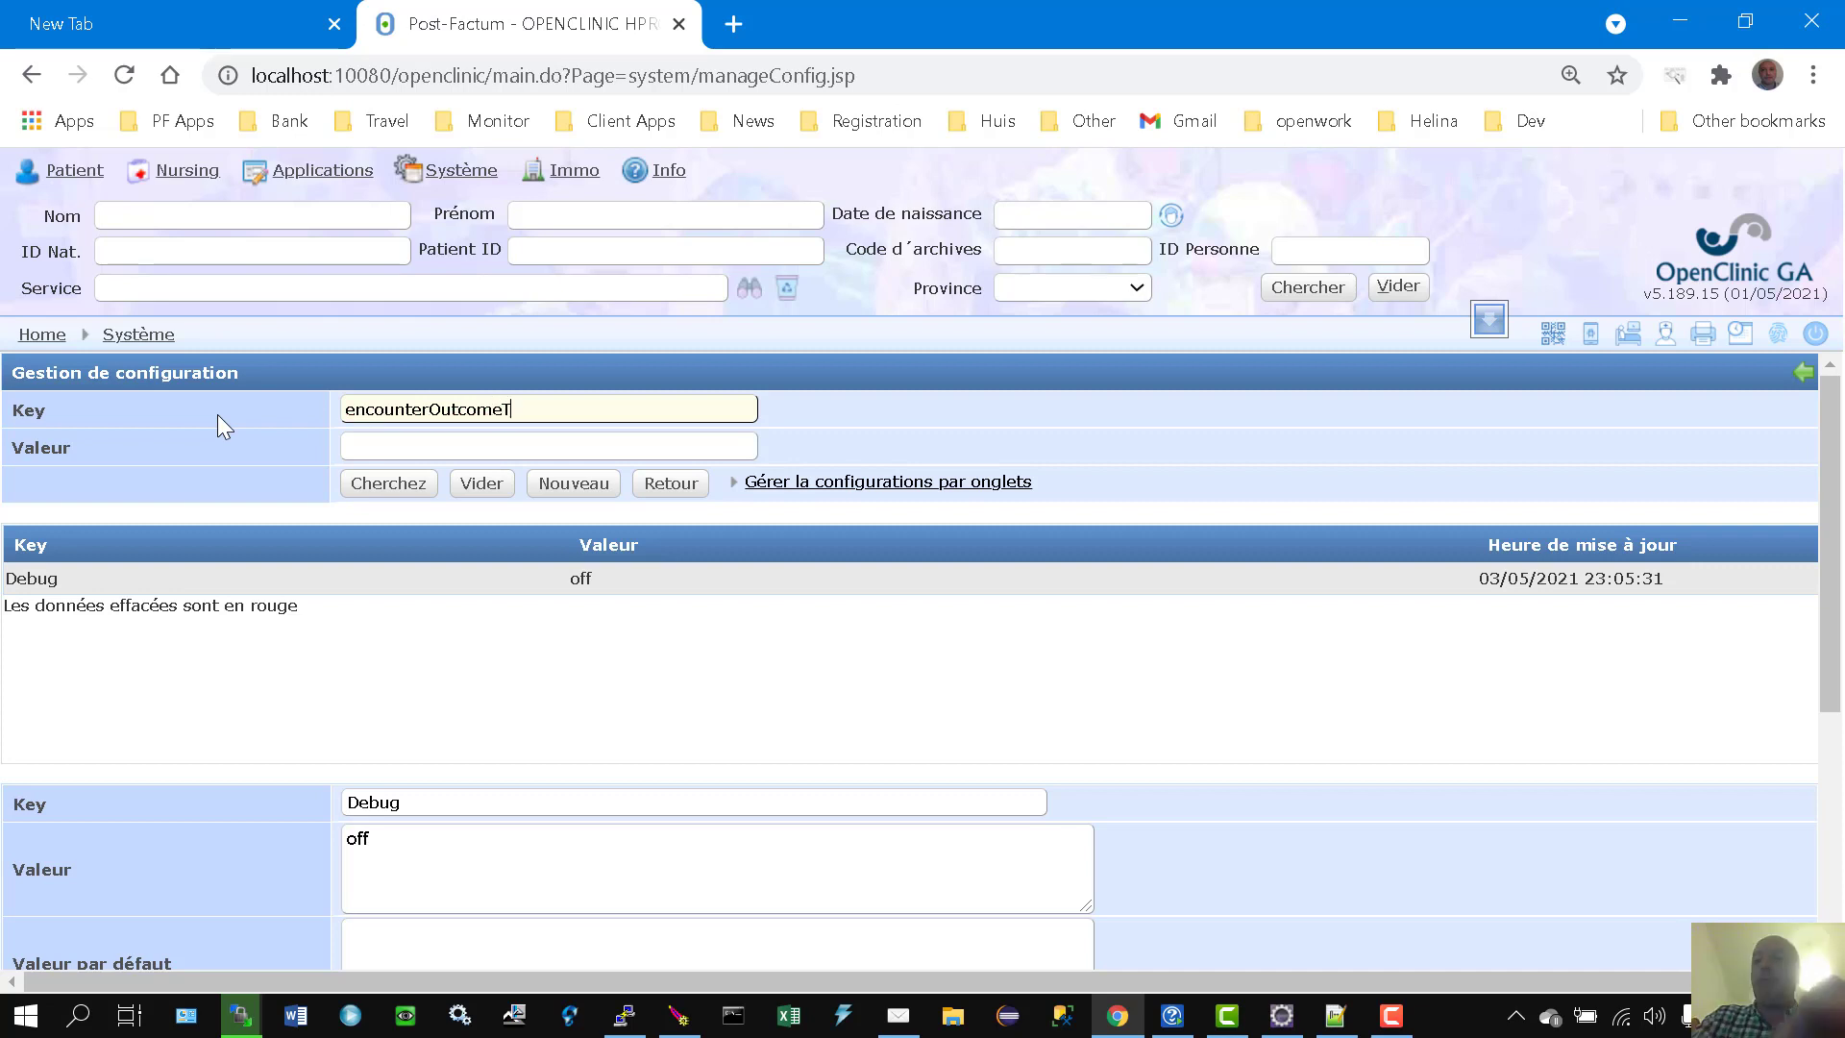
type("ype")
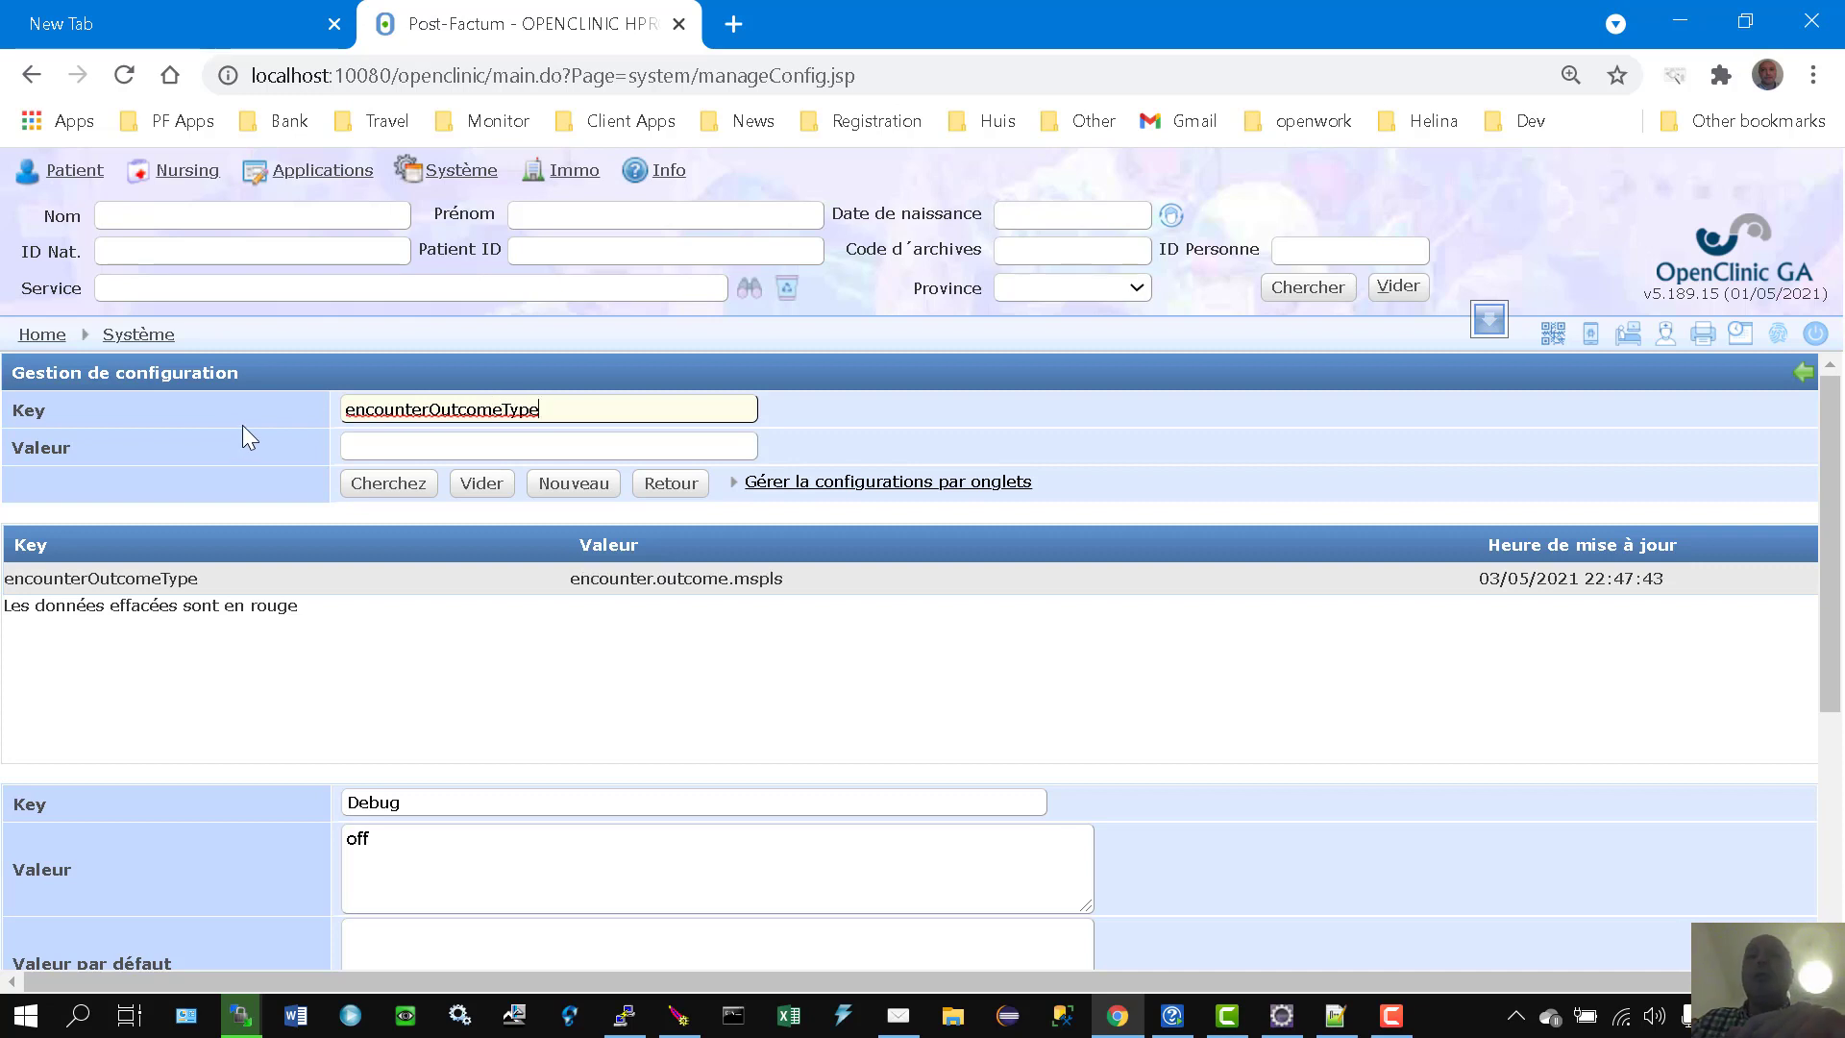
left_click(567, 415)
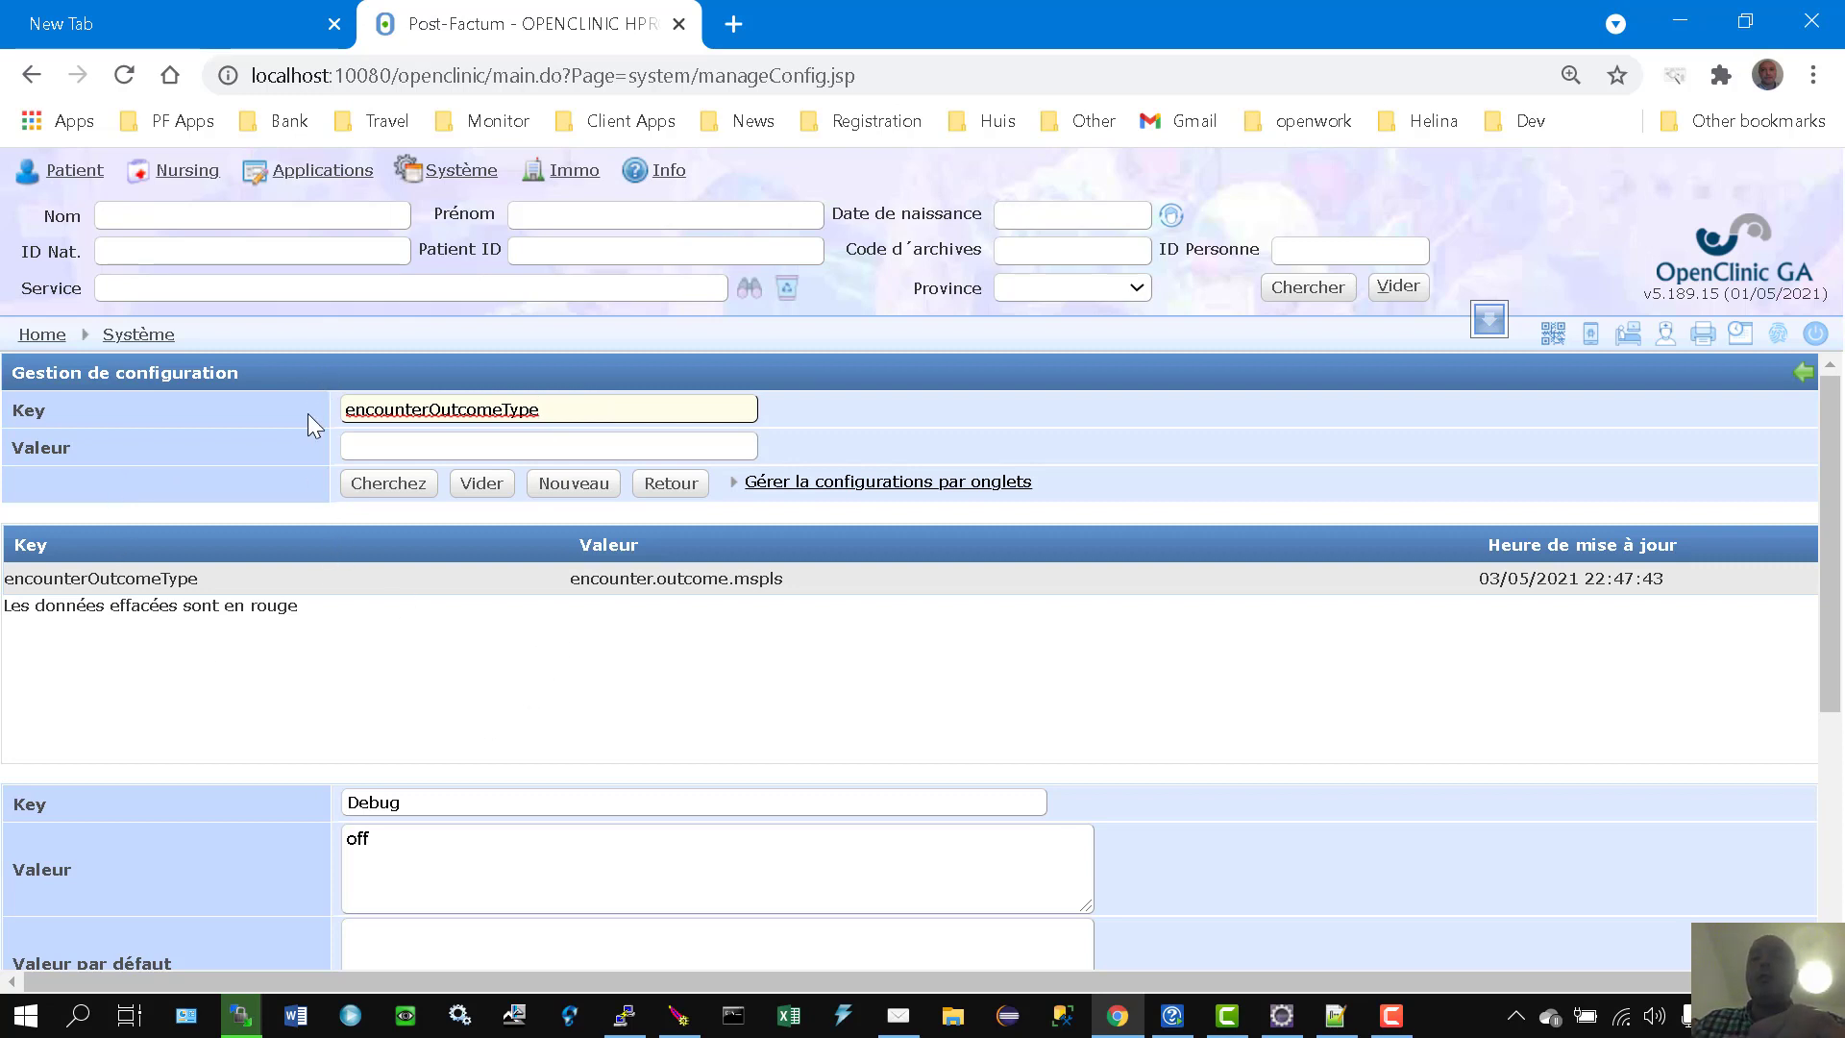
left_click(627, 590)
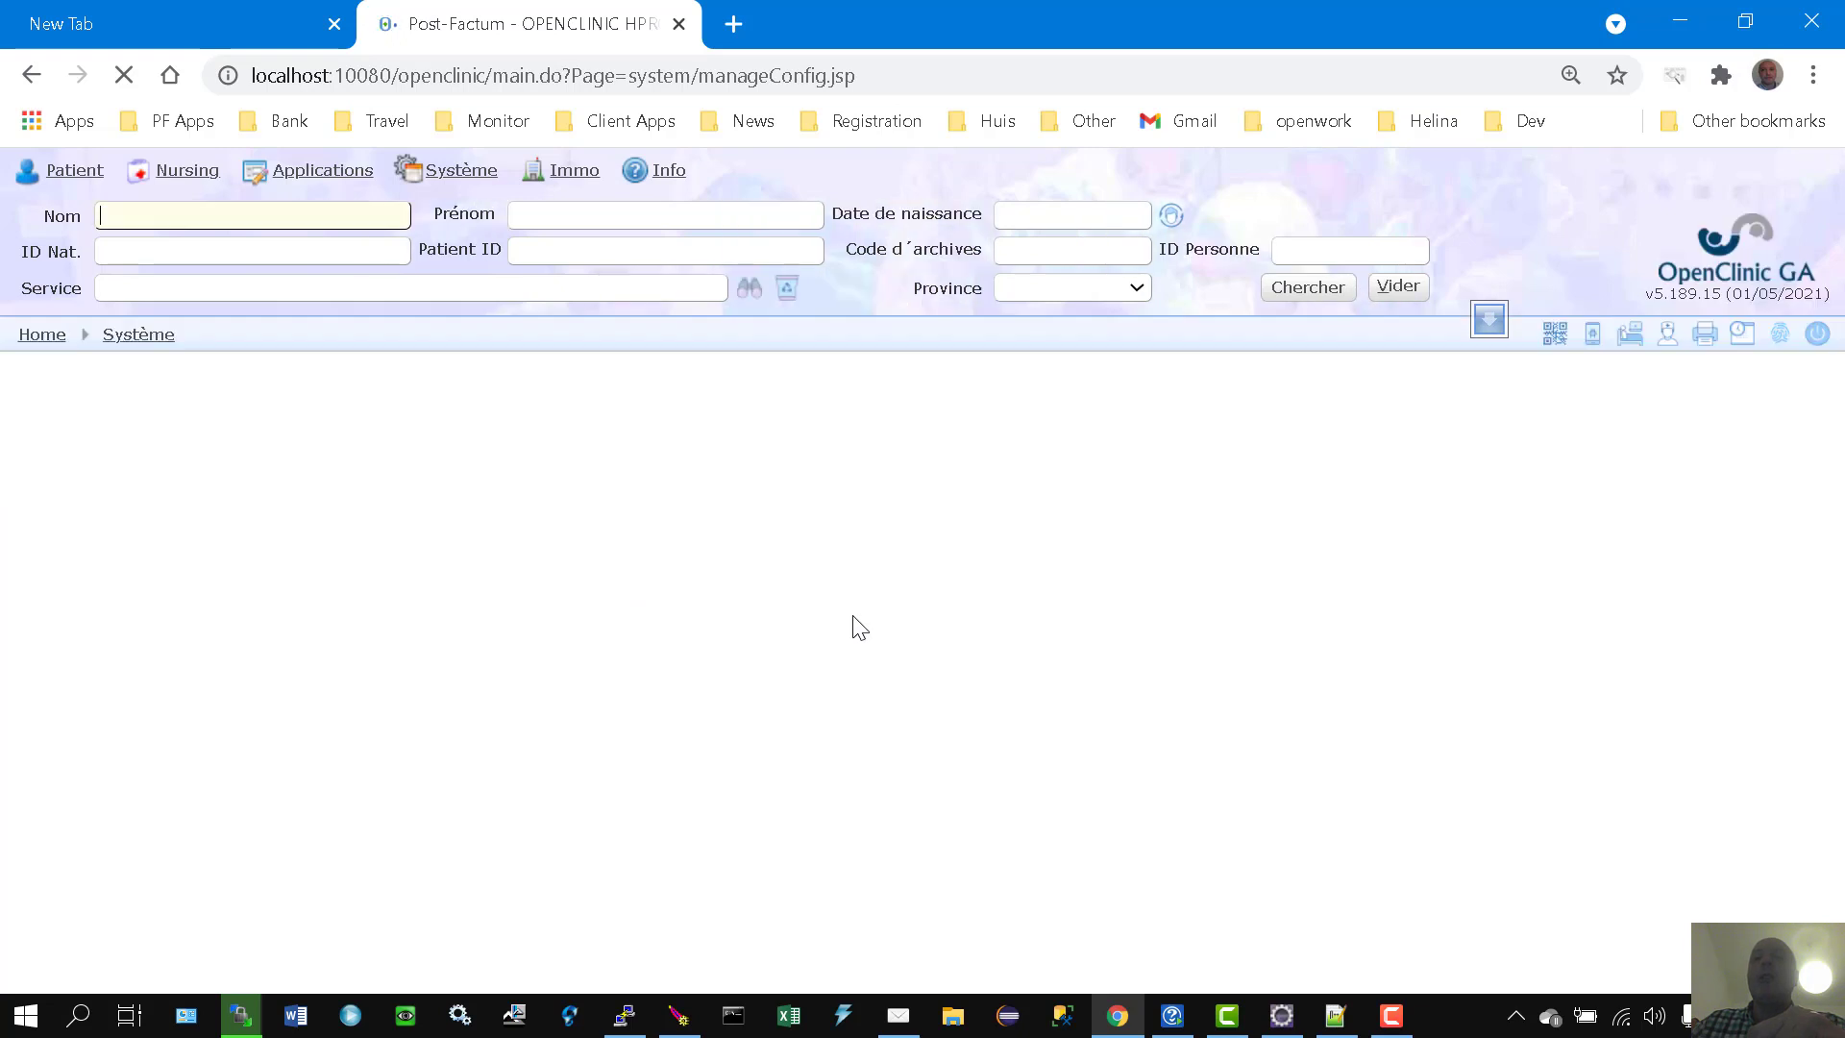
Step: Delete encounterOutcomeType with Effacer, confirm, and re-search to verify 'Pas de données'
scroll(858, 627, "down", 3)
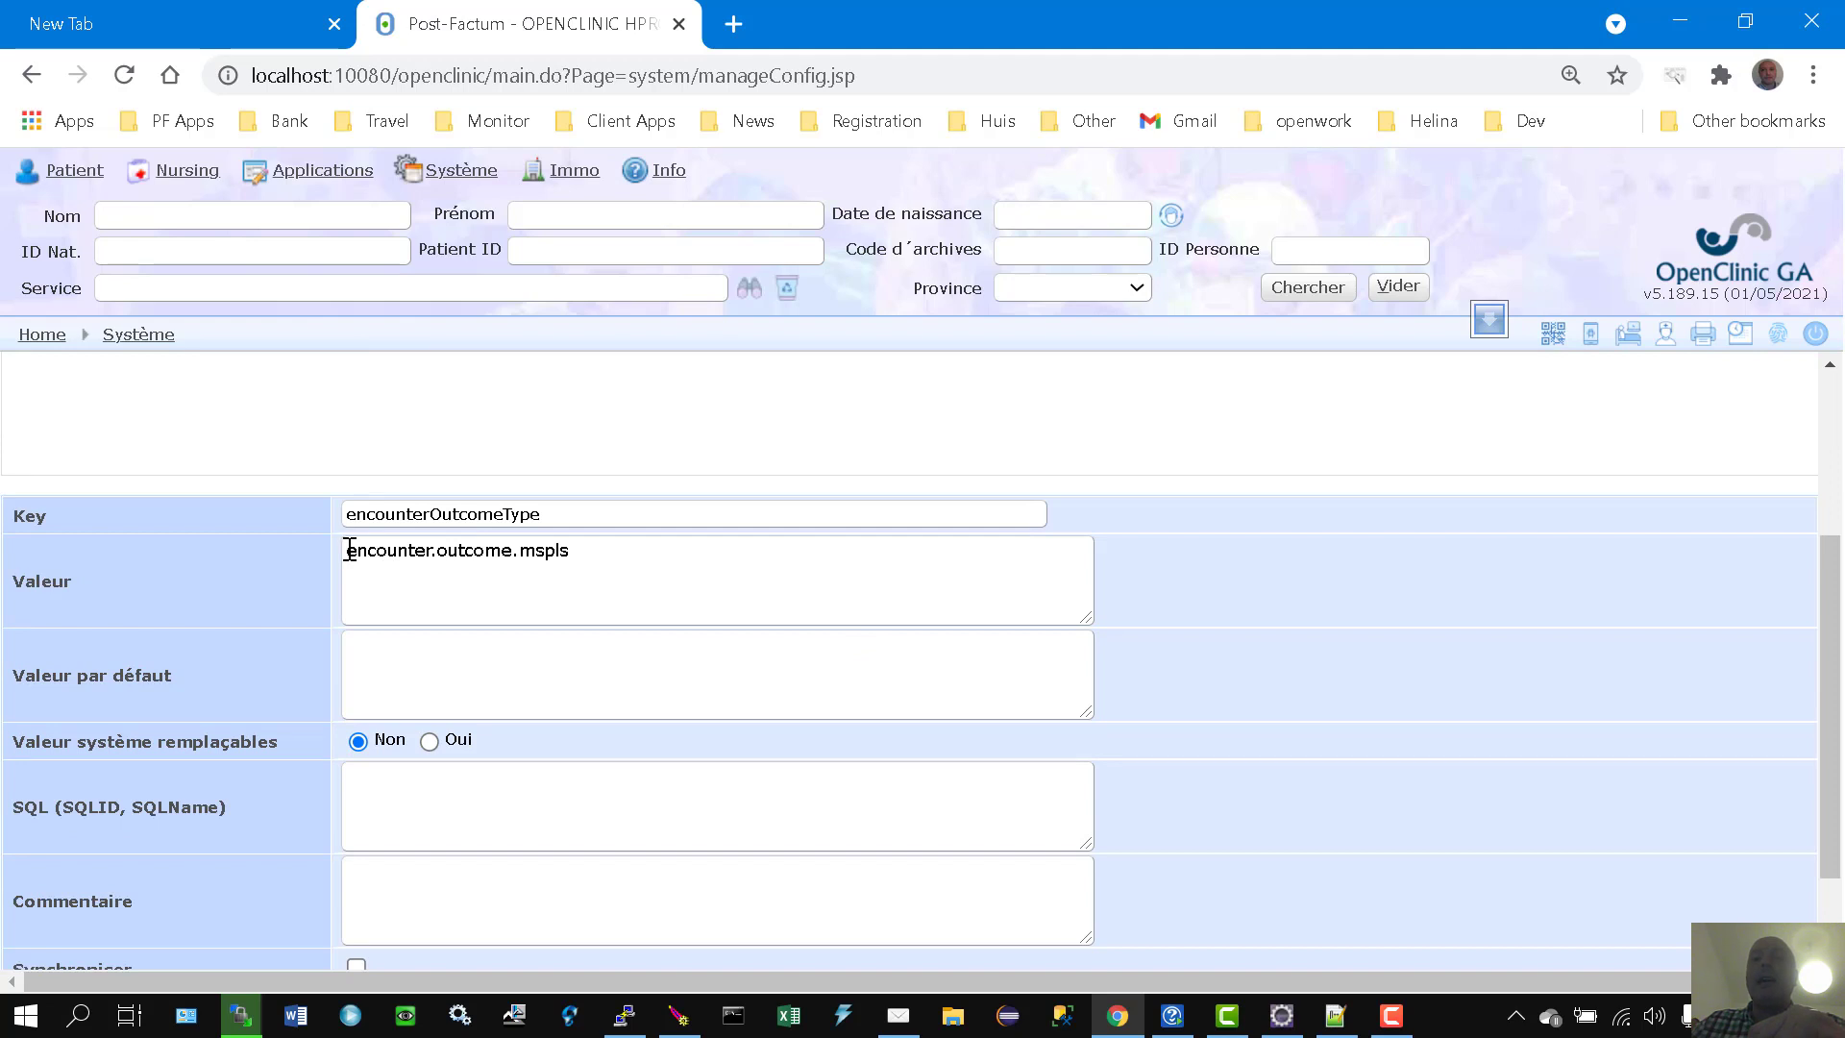
double_click(384, 550)
double_click(462, 550)
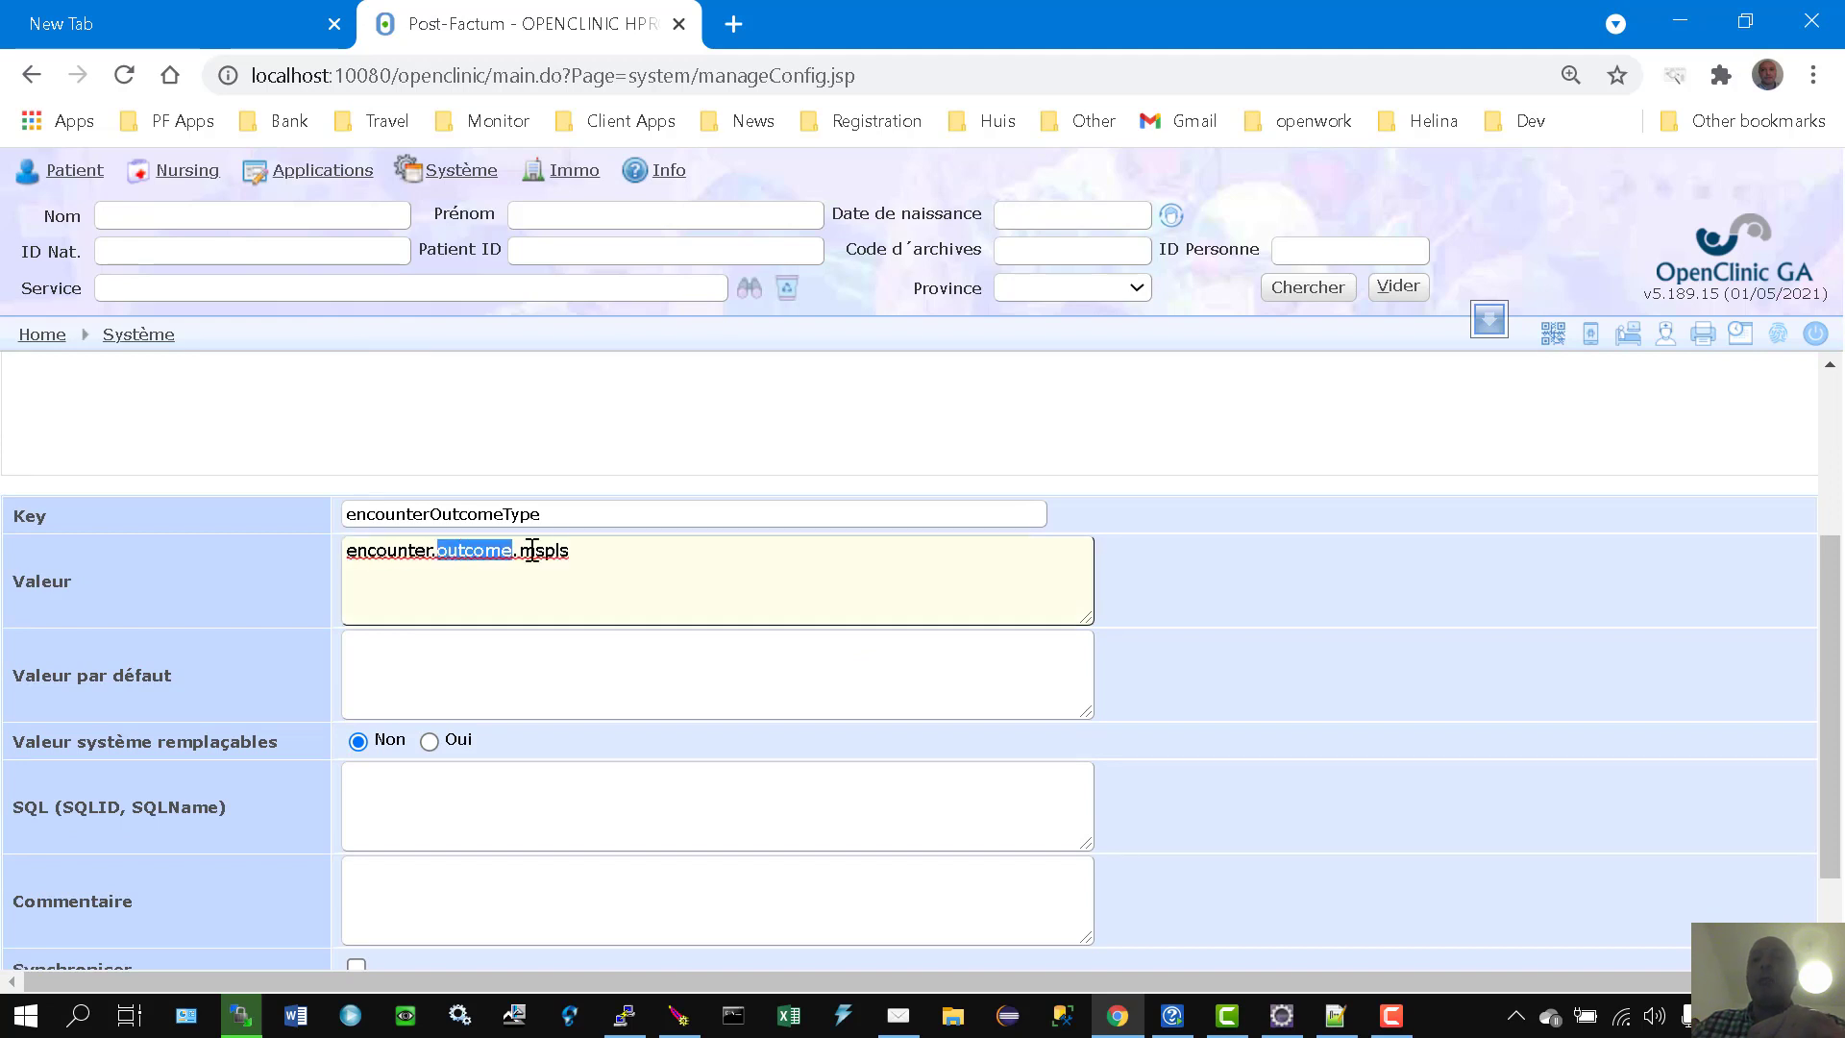
double_click(560, 550)
scroll(717, 606, "down", 2)
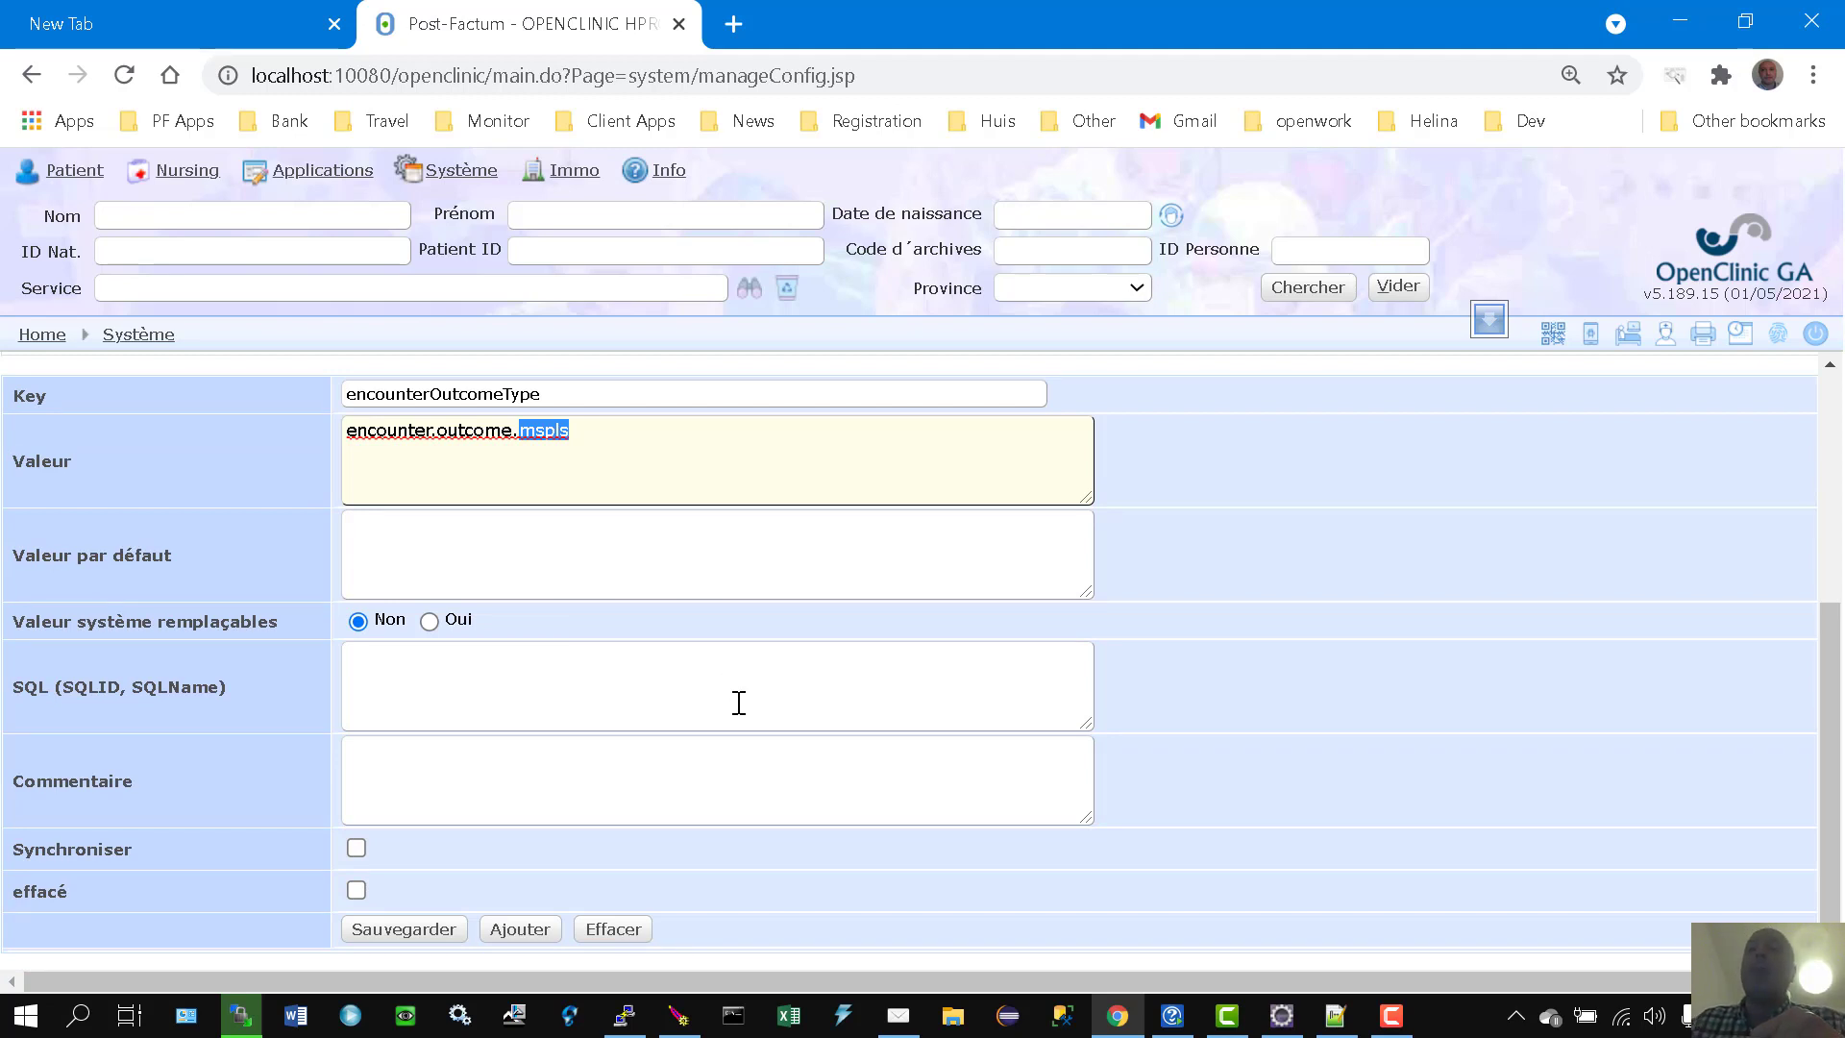
left_click(608, 932)
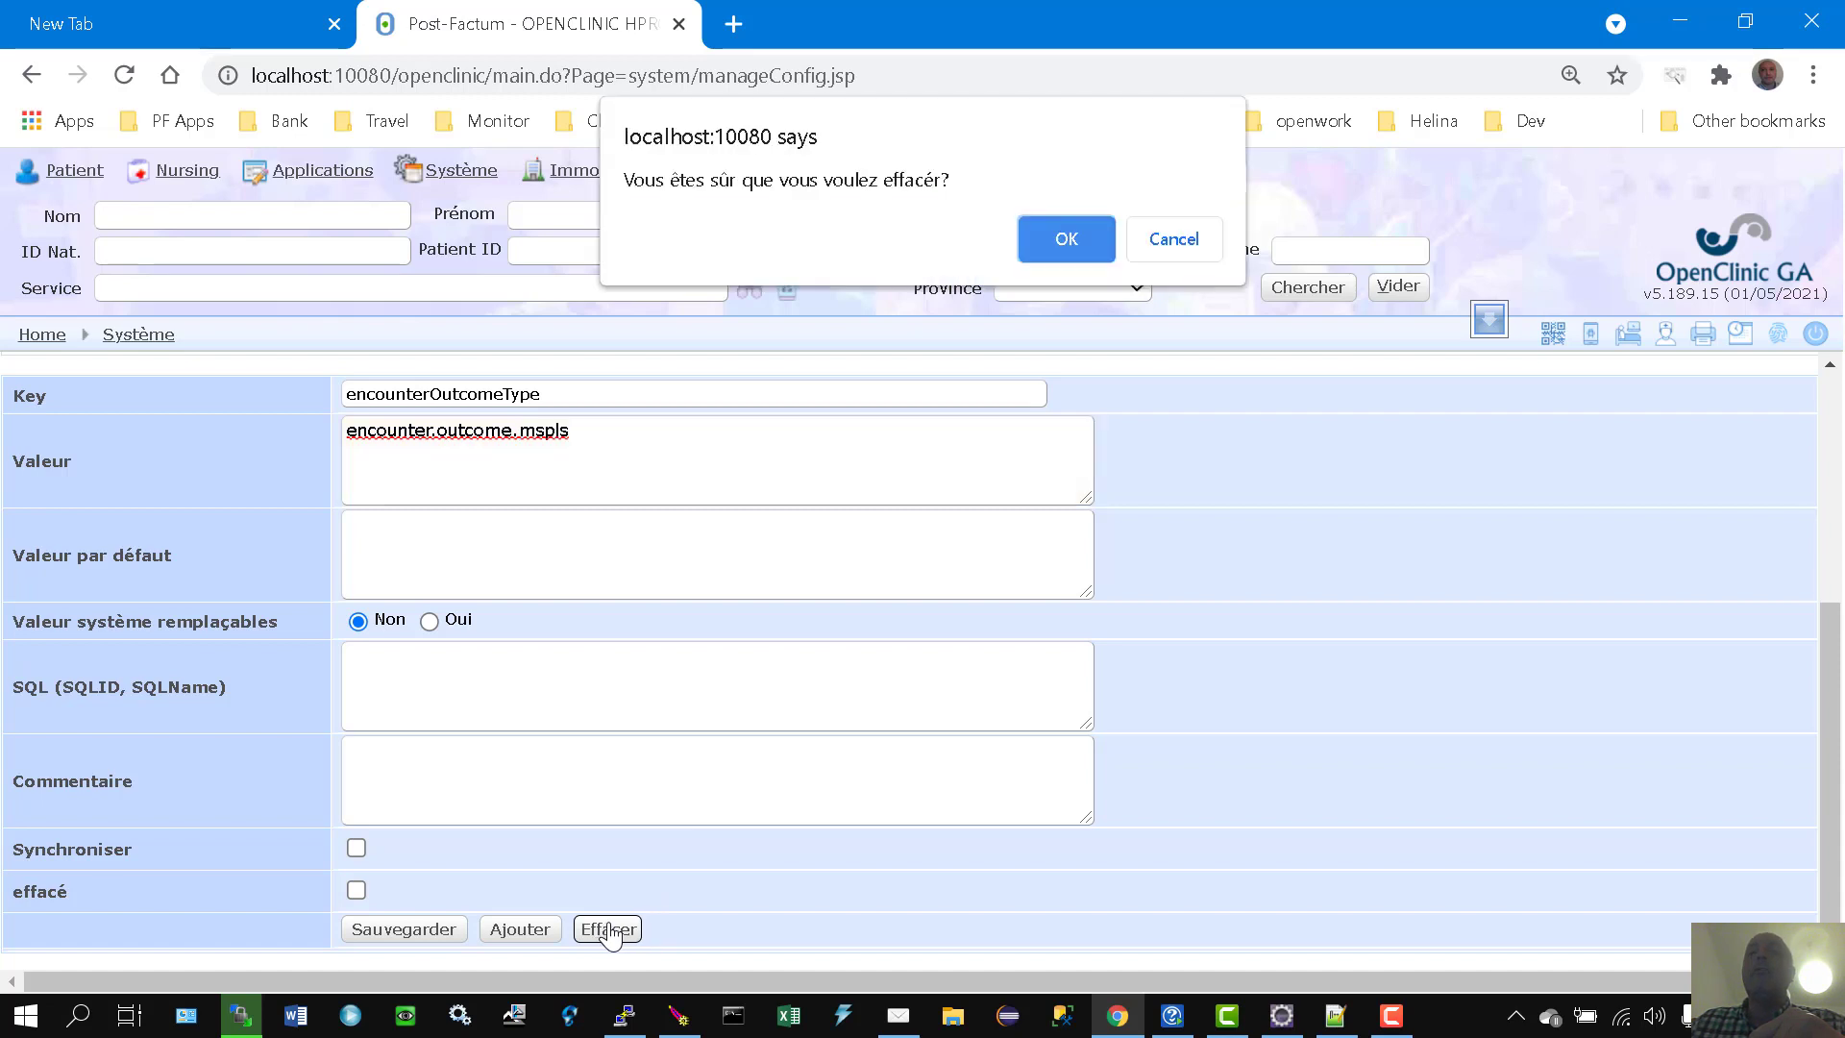
left_click(1067, 240)
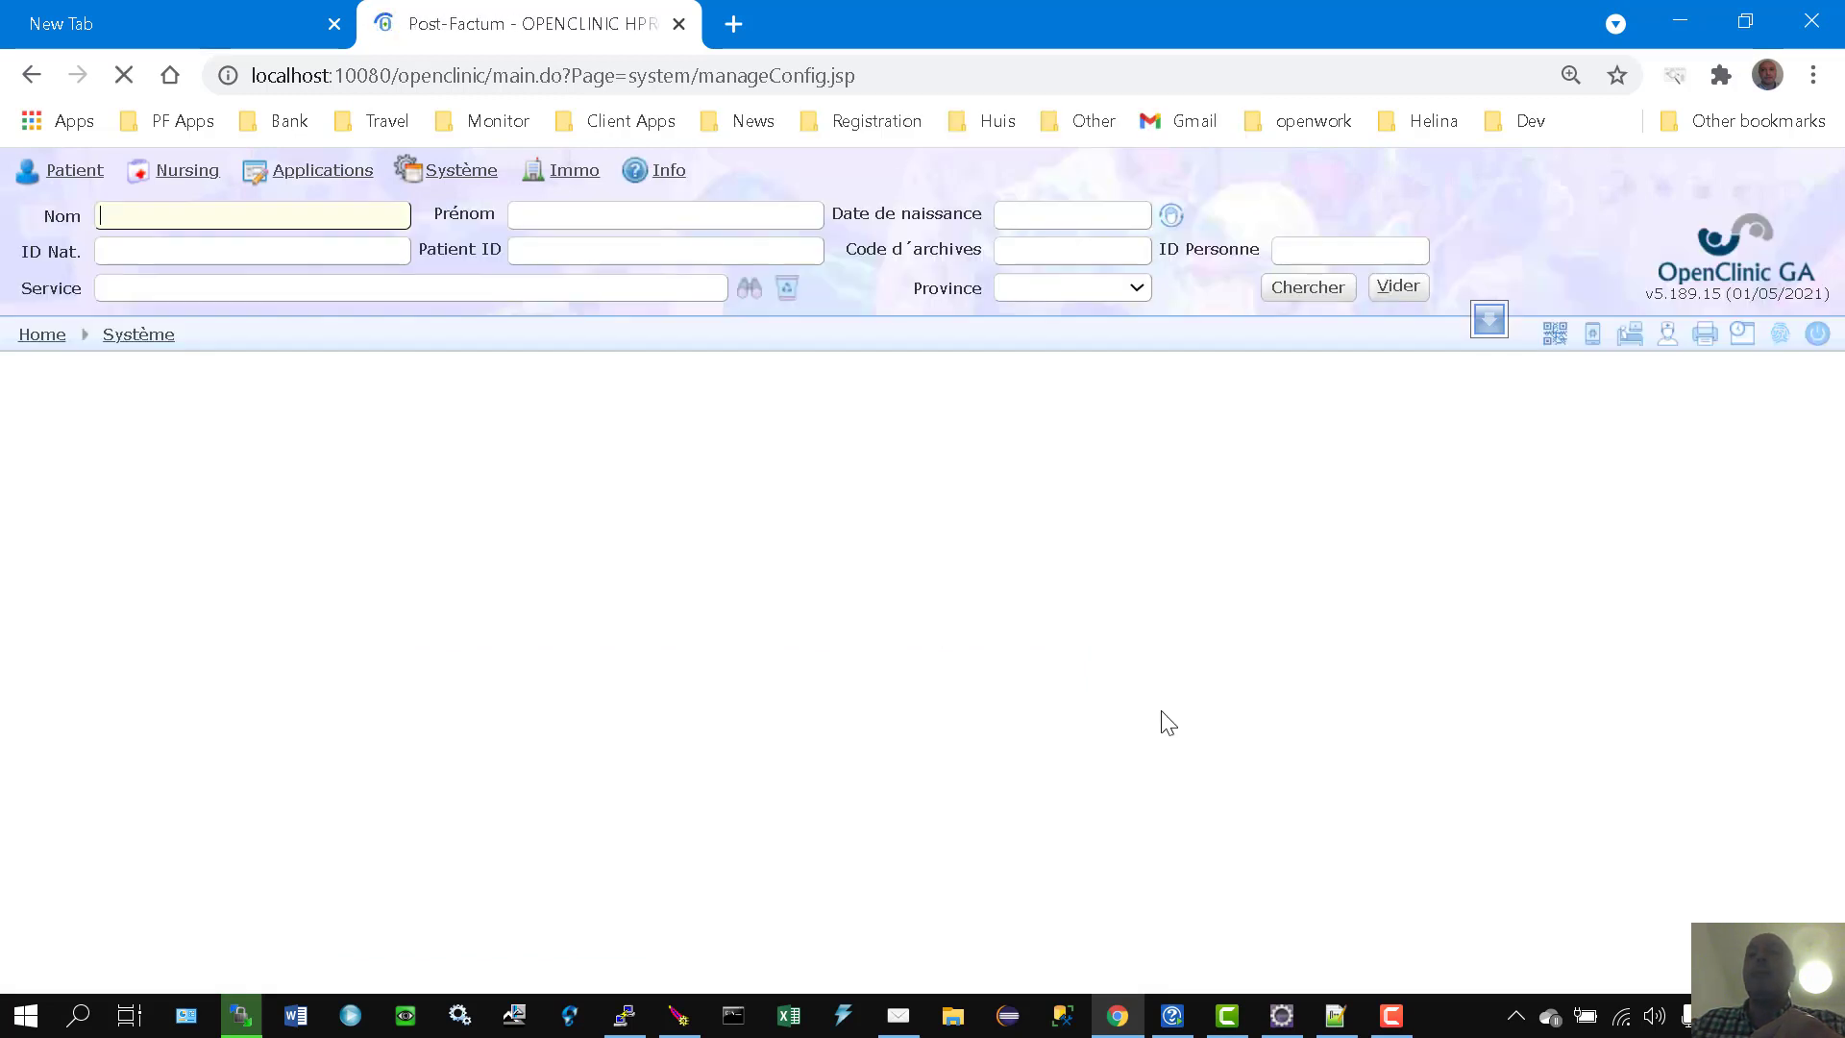
left_click(383, 483)
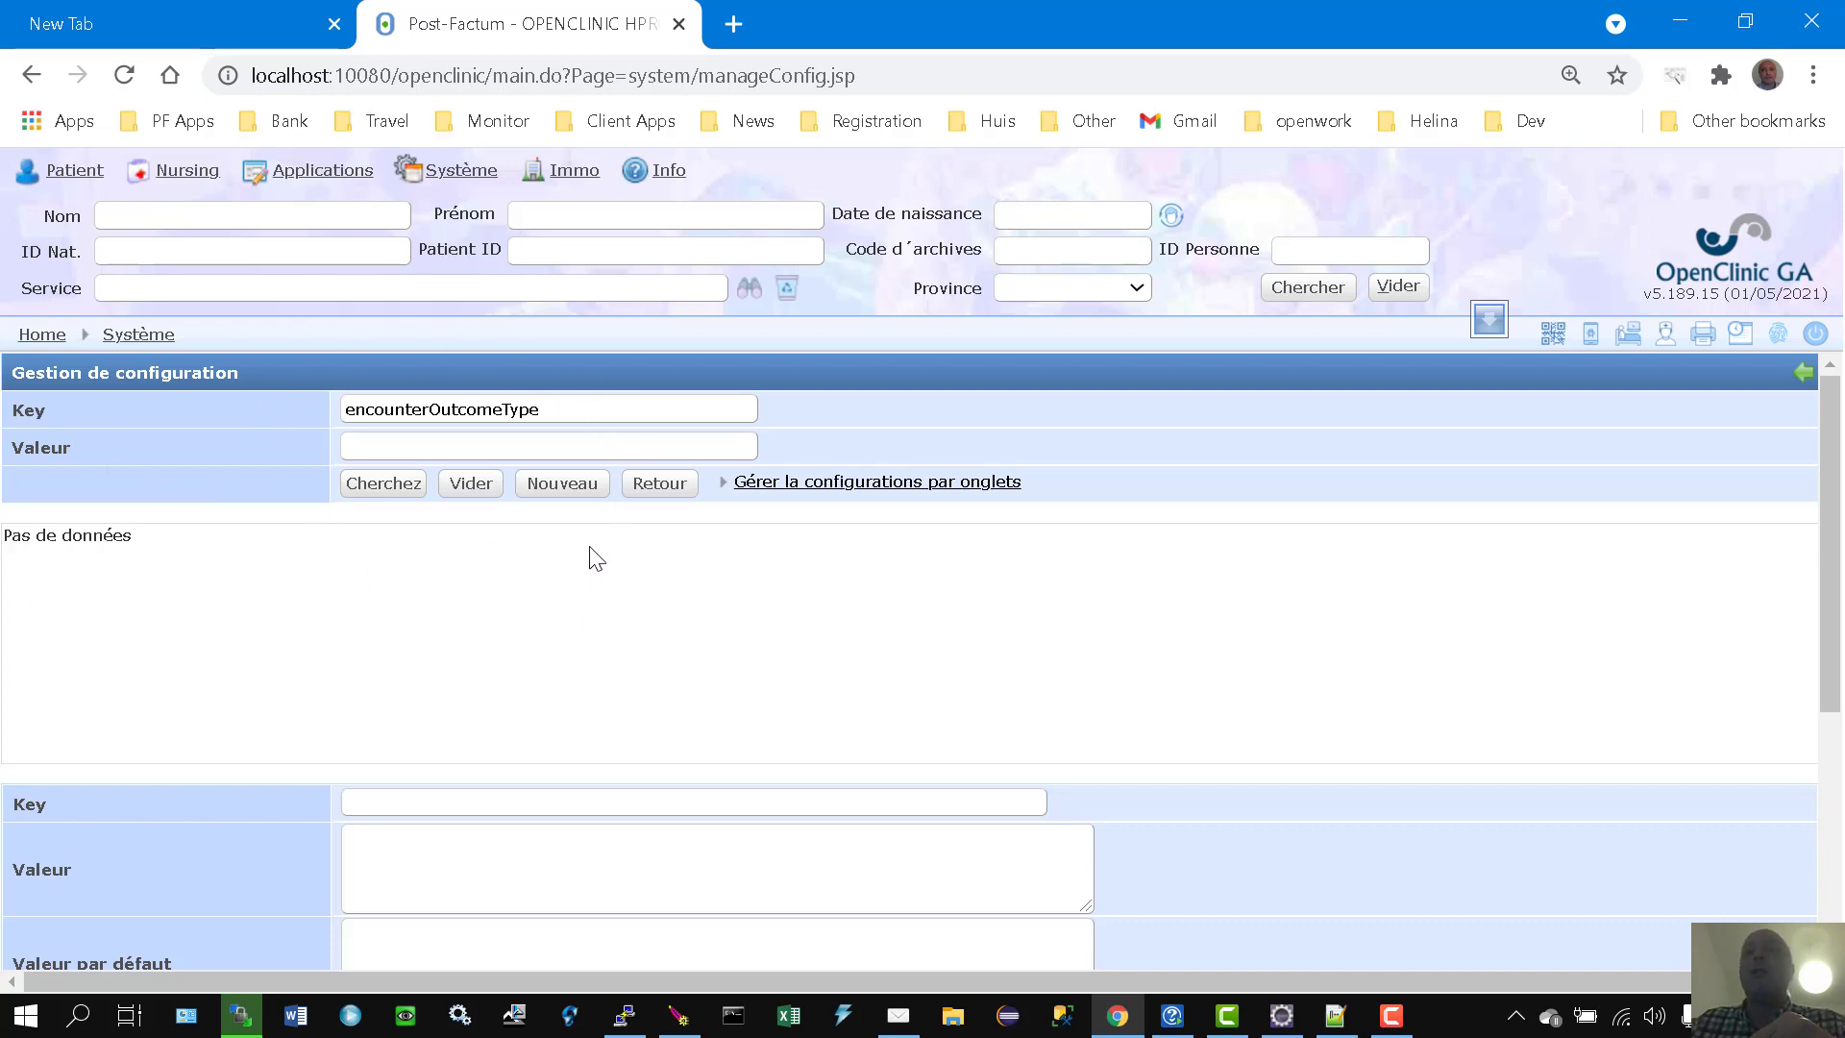
Step: Add encounterOutcomeType as a new key with value encounter.outcomes.mspls using Nouveau and Ajouter
left_click(565, 484)
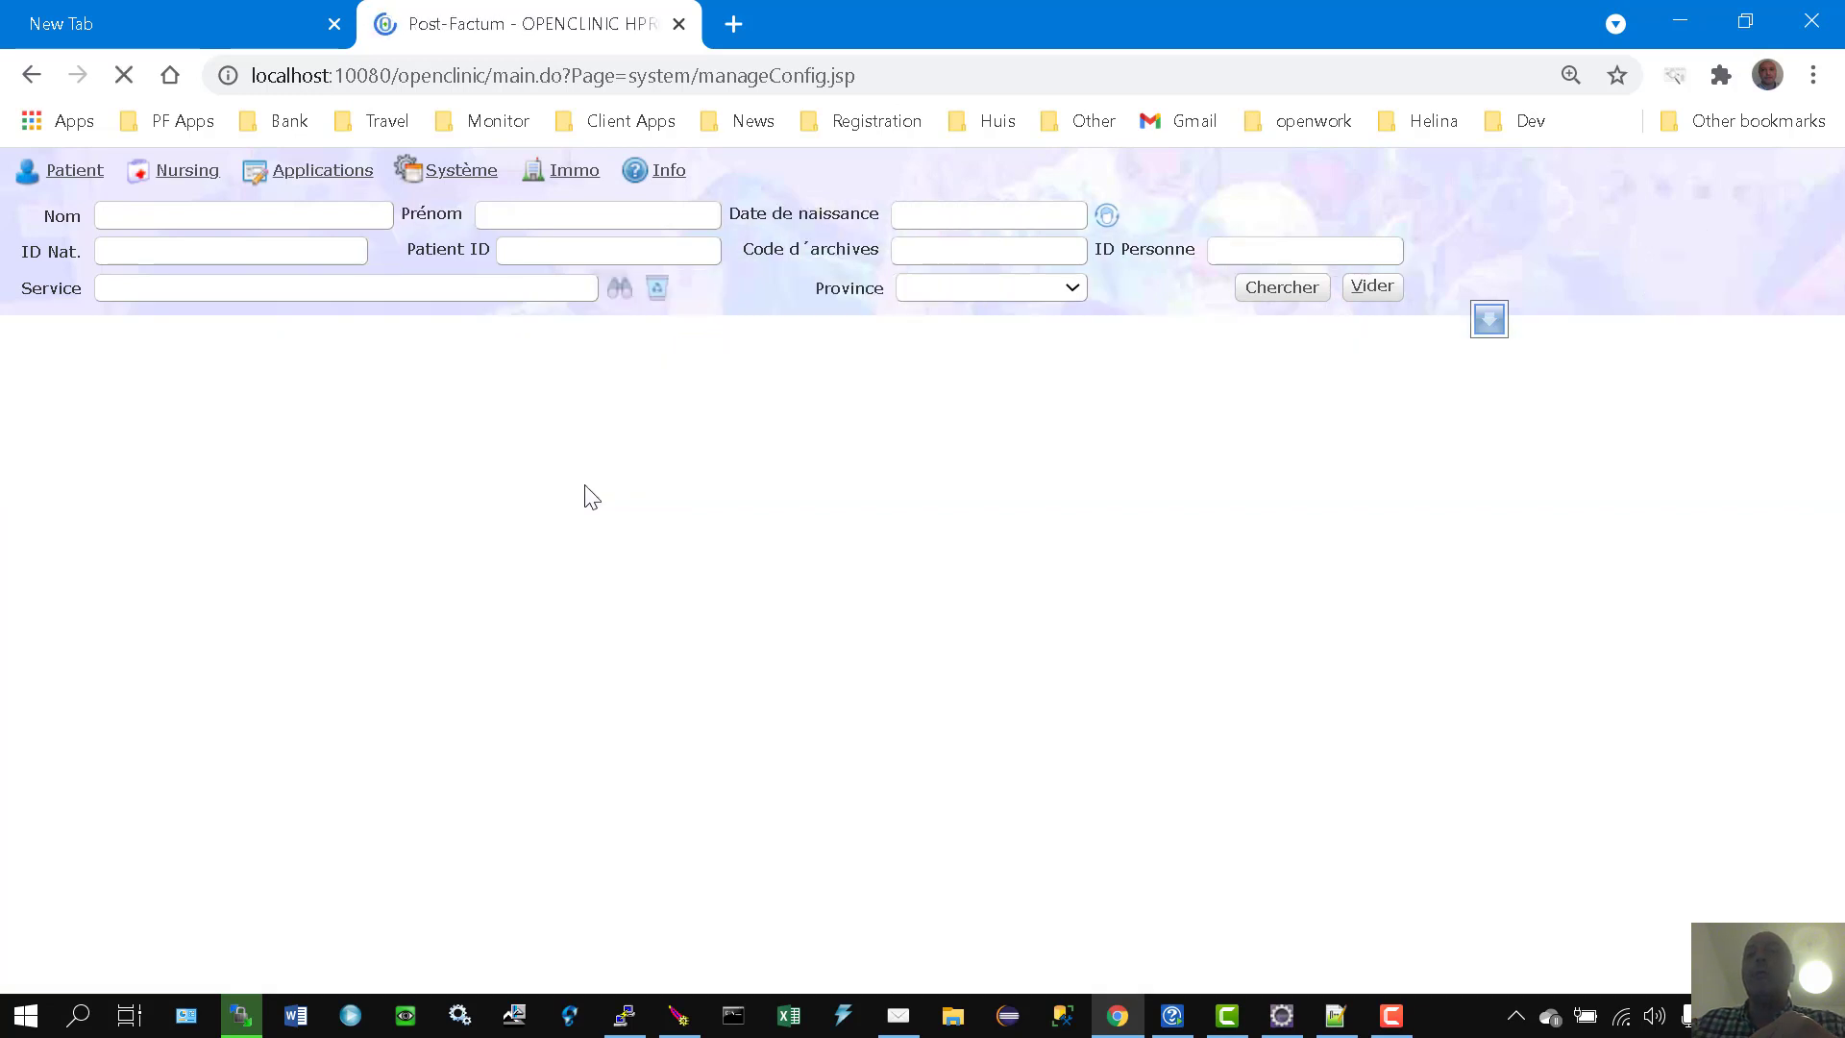
scroll(638, 686, "down", 3)
left_click(530, 578)
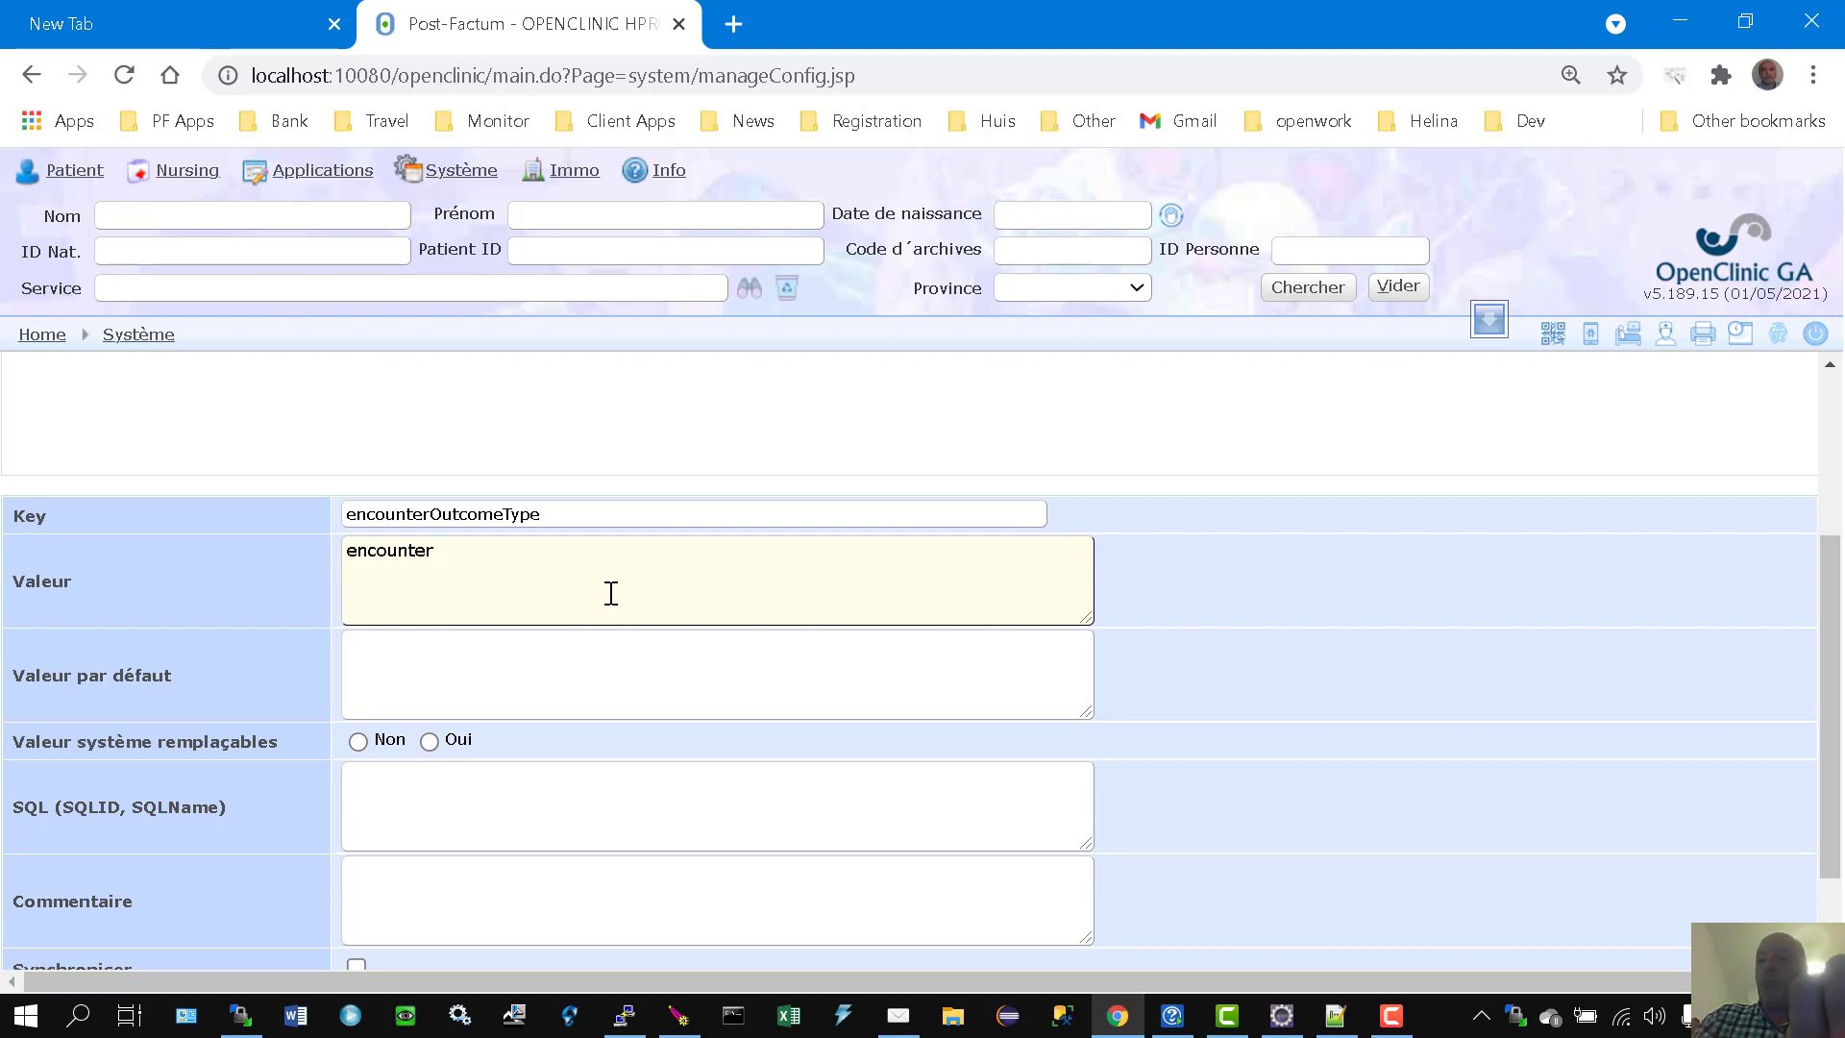
type("encounter.outcom")
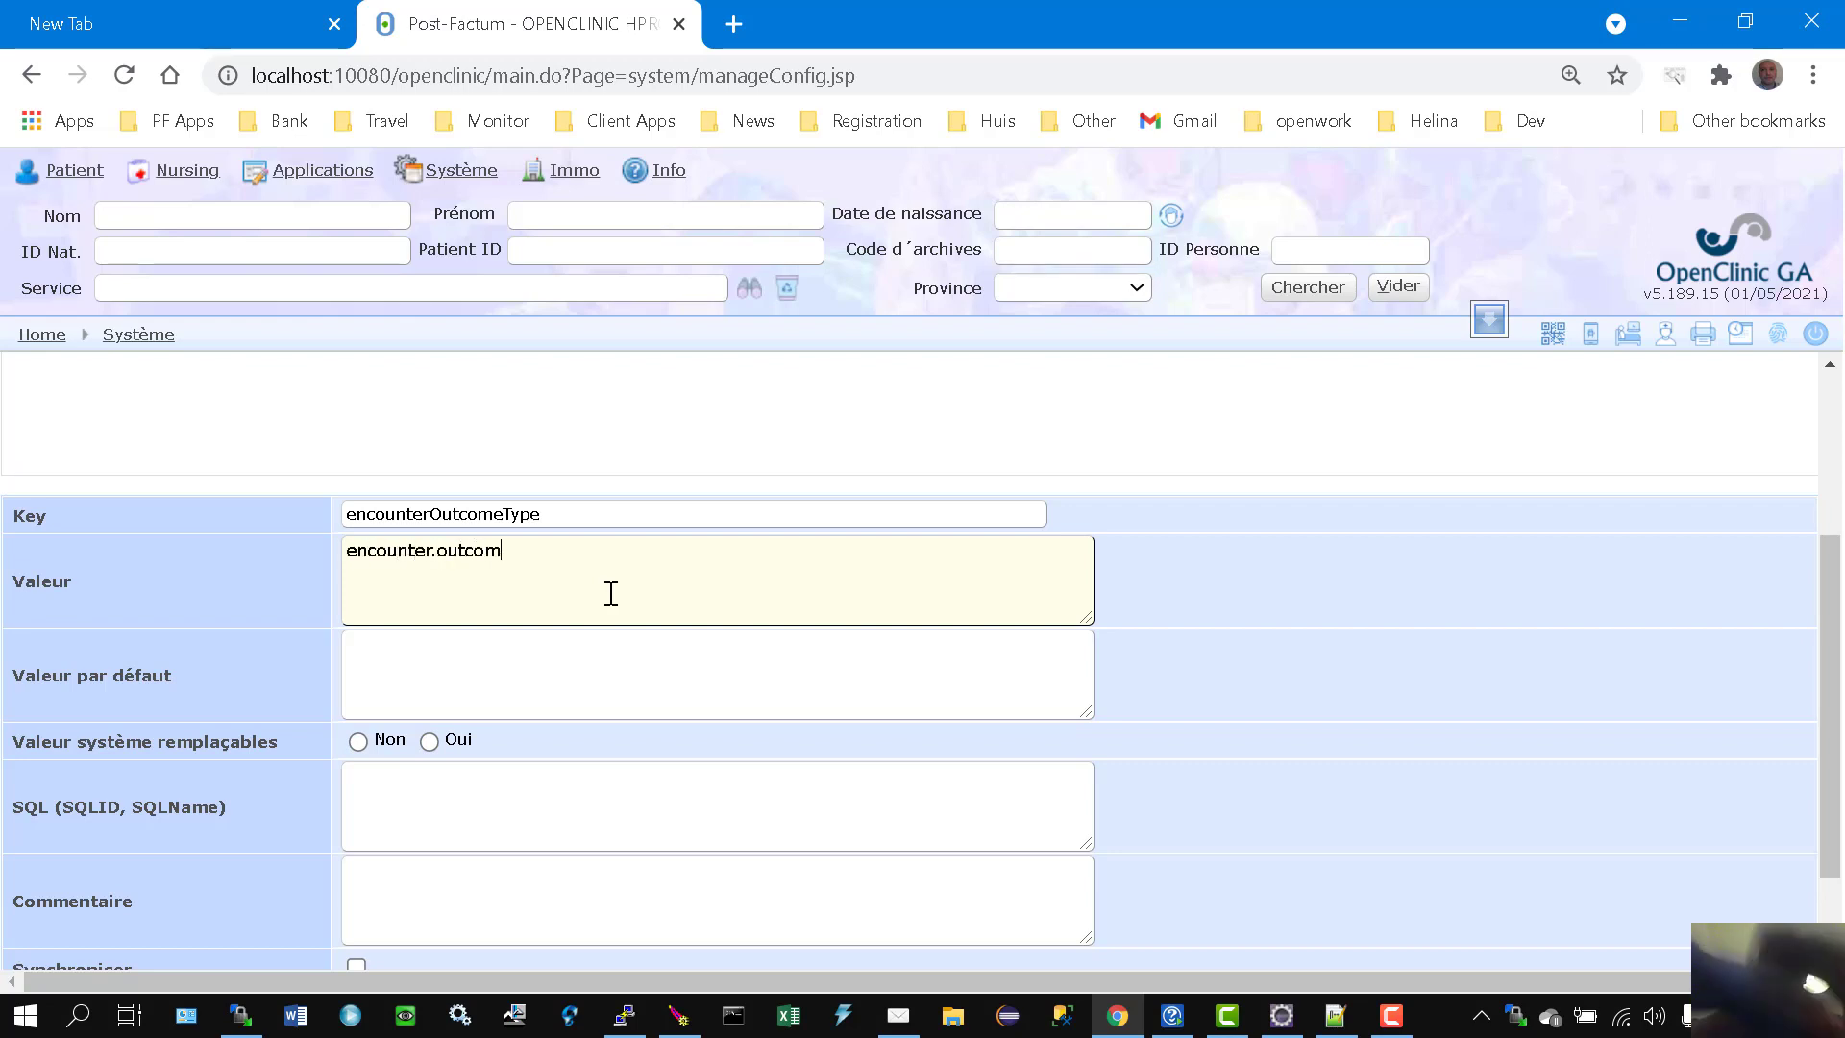
type("es.mspls")
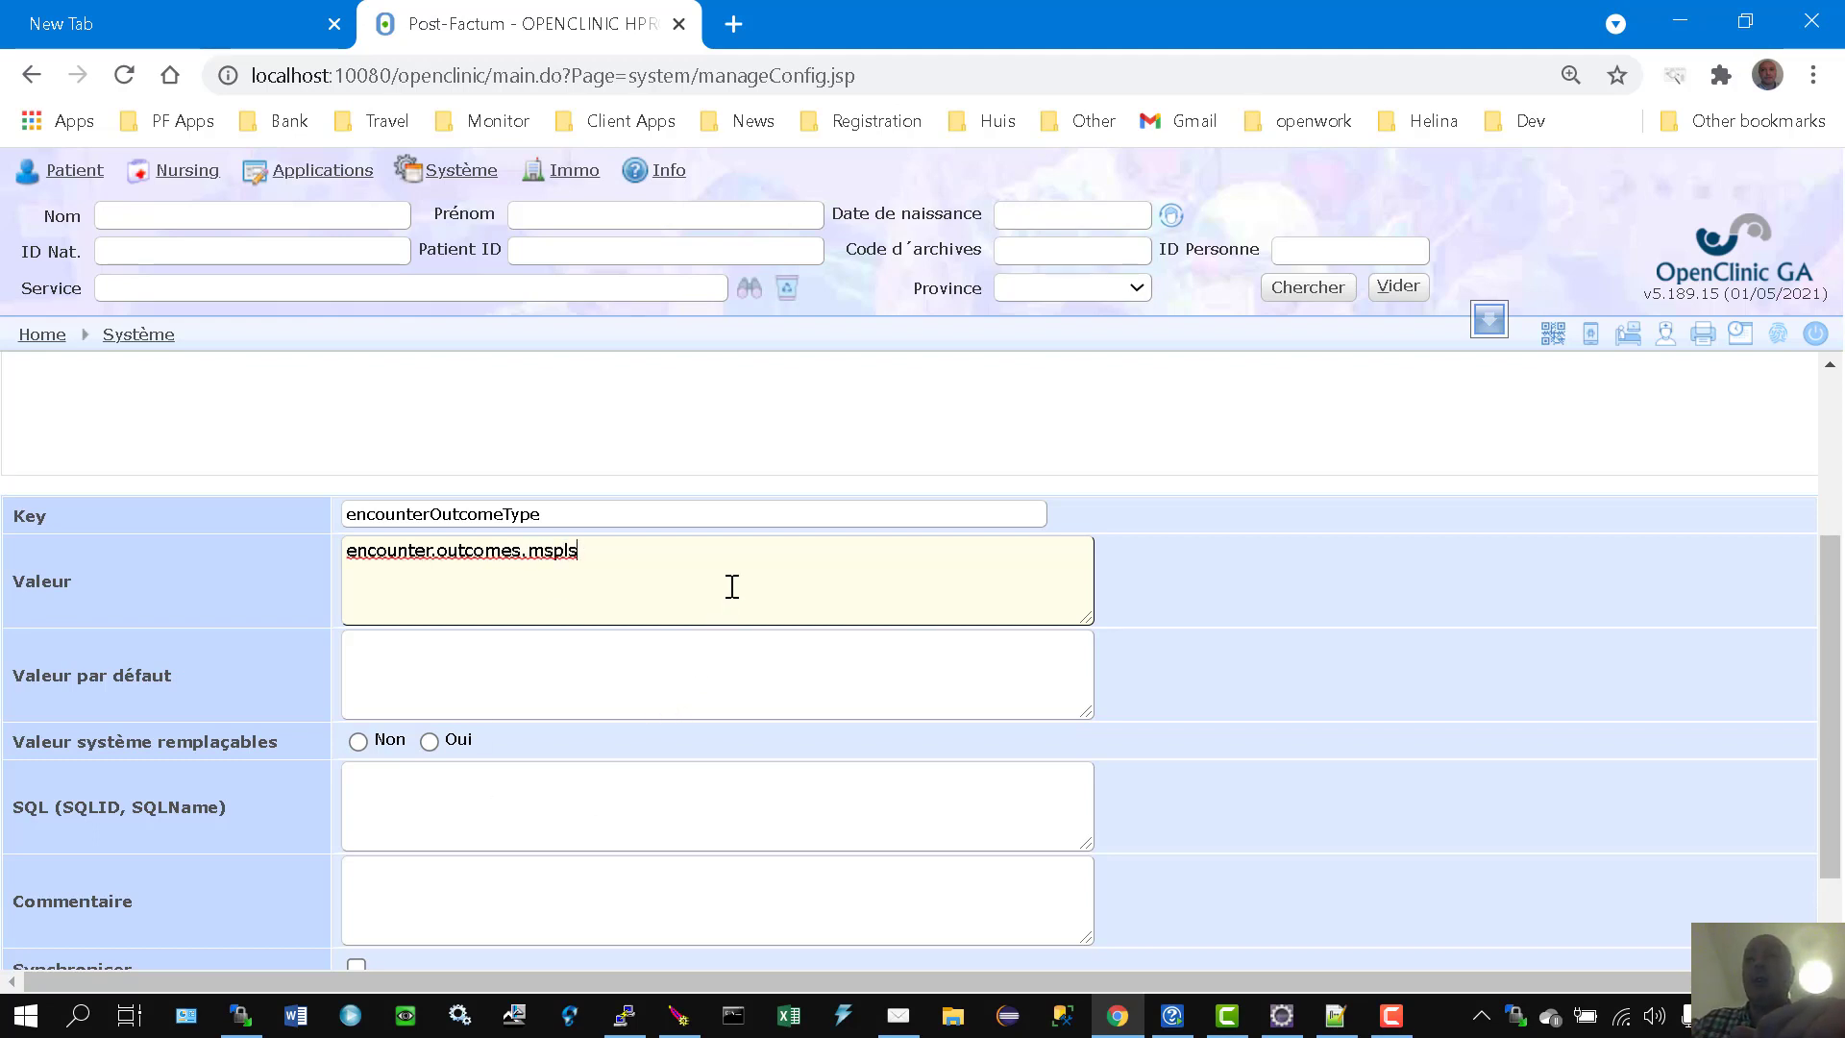
scroll(745, 607, "down", 1)
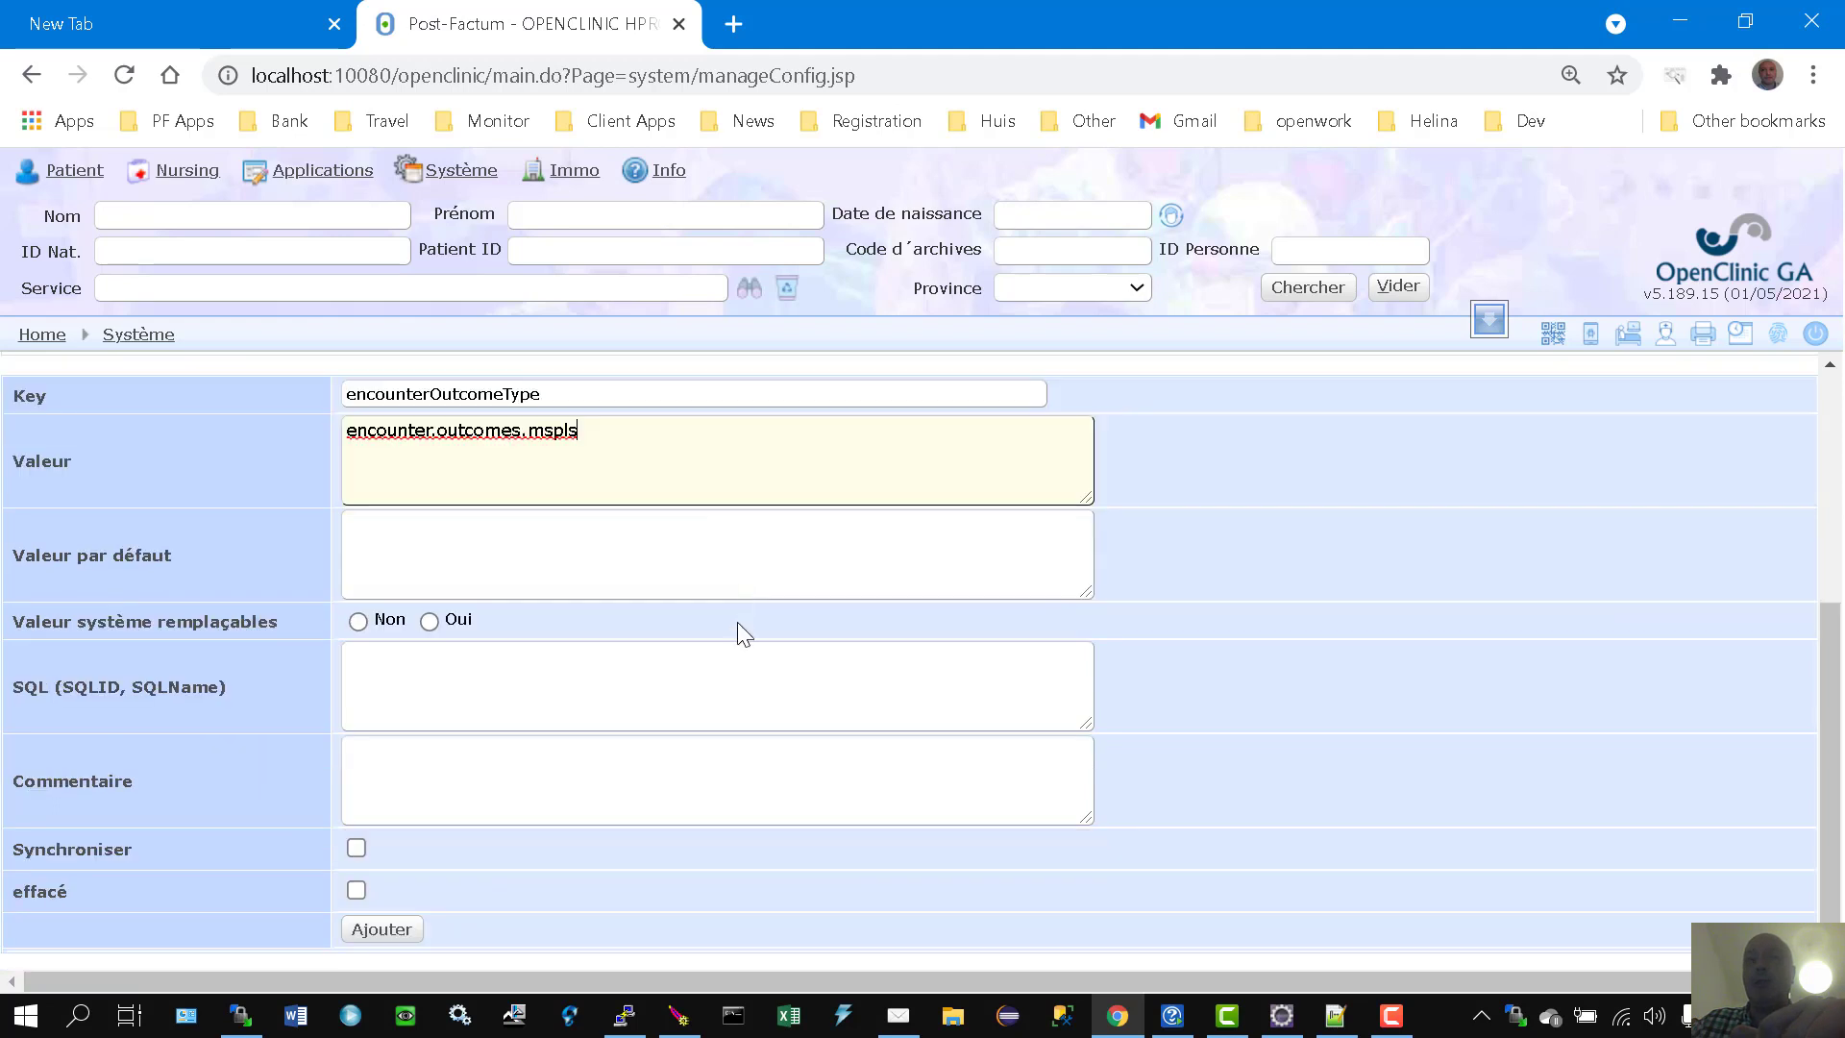
left_click(380, 931)
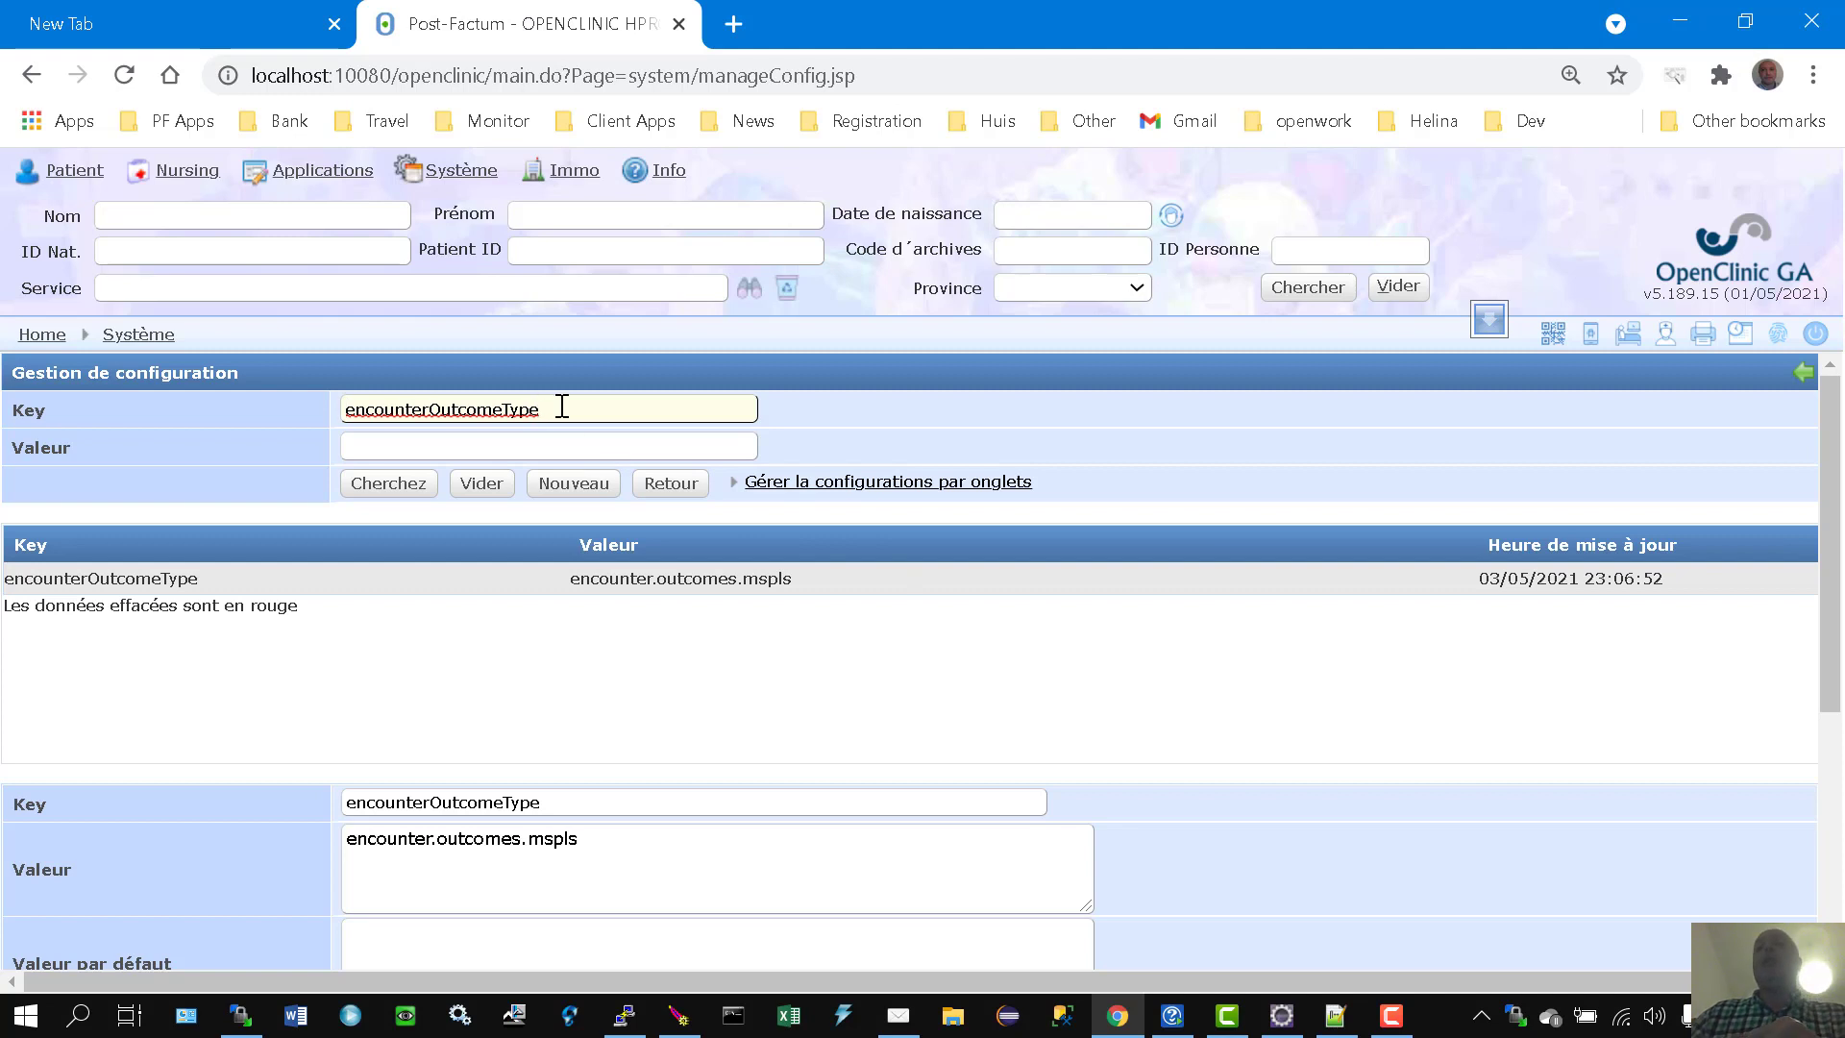
left_click_drag(562, 407, 256, 401)
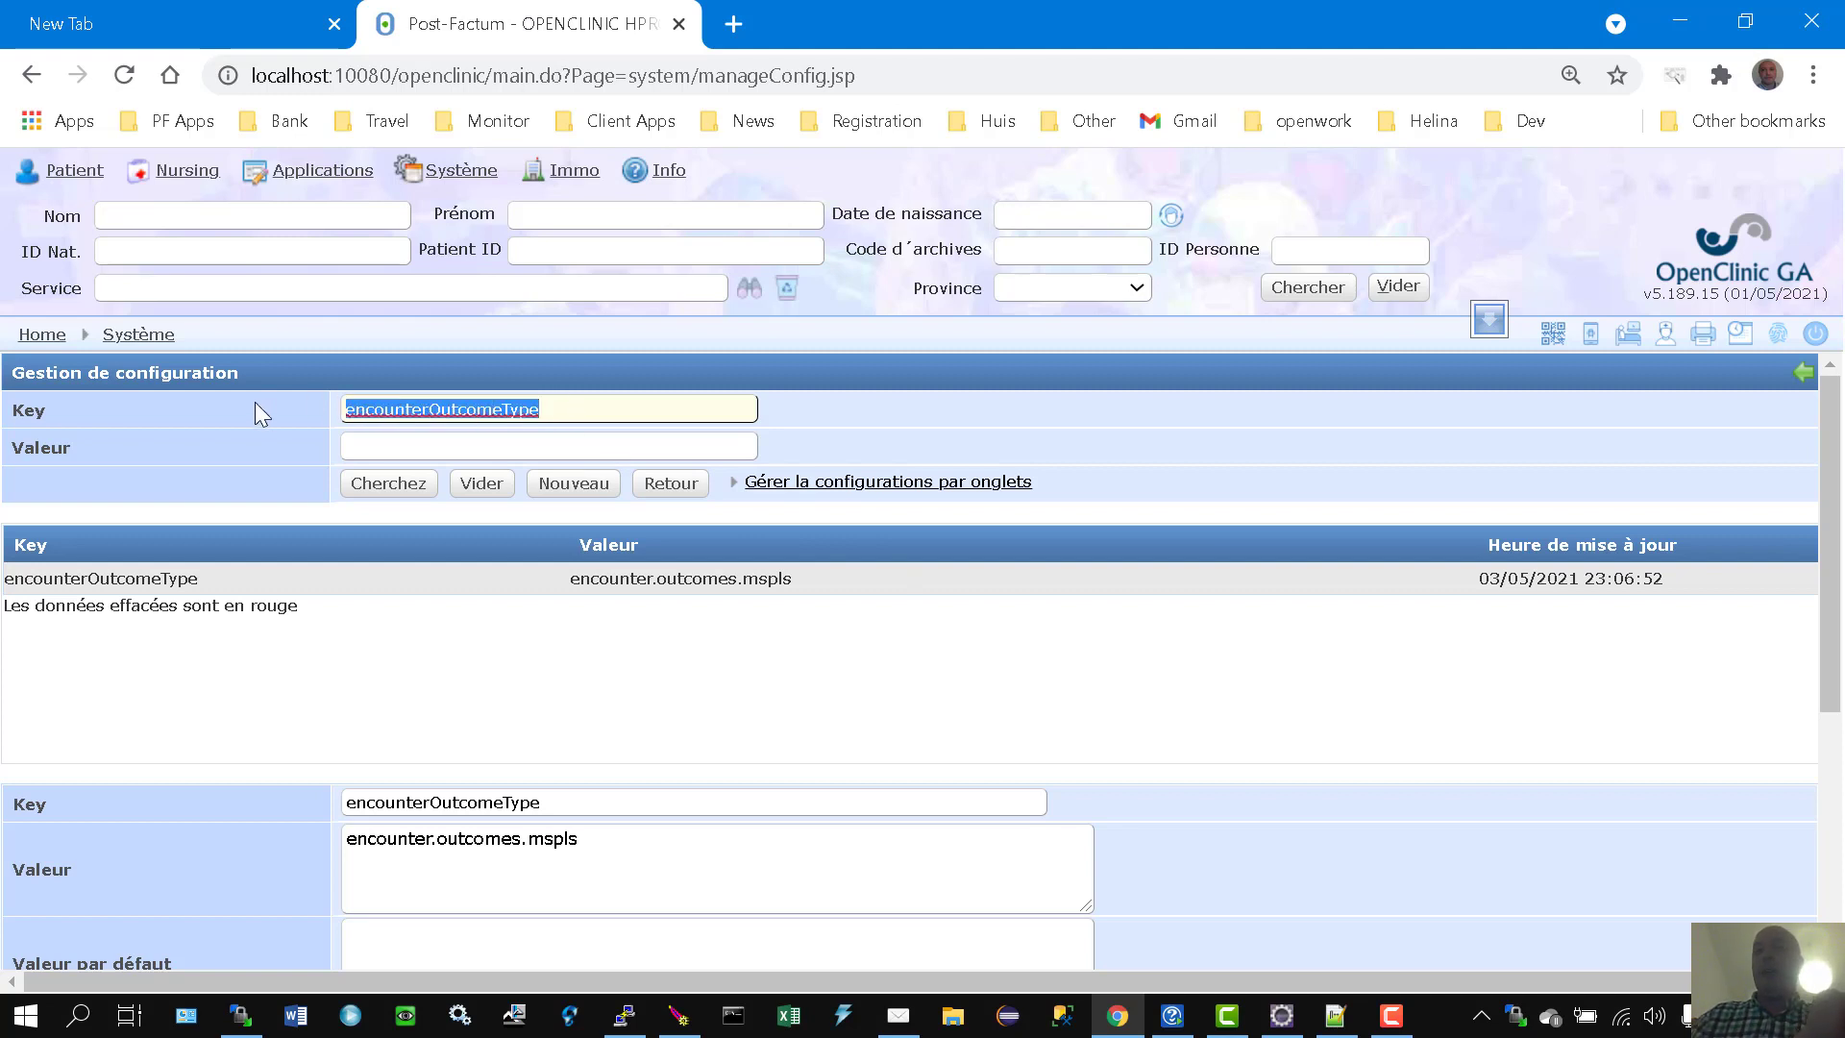
Step: Clear the Key filter, search all configuration keys, and scroll through the full results table
type("%")
left_click(399, 491)
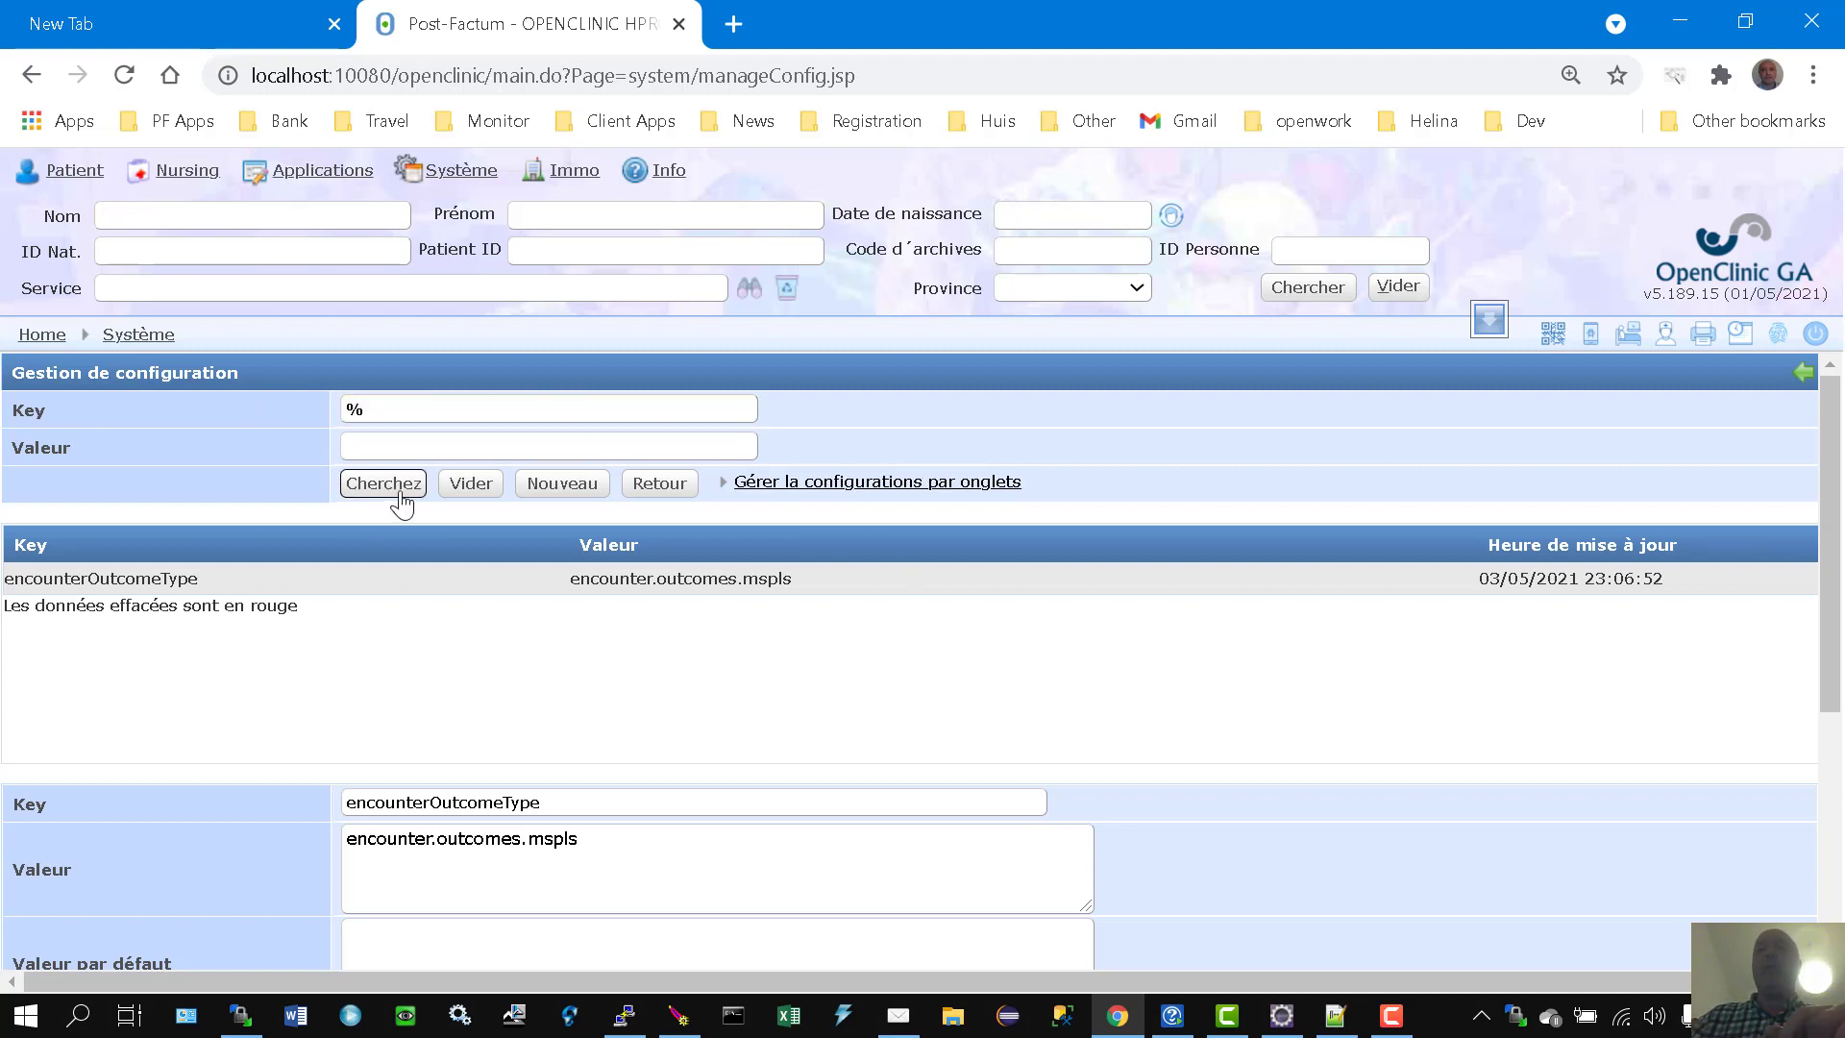
left_click_drag(408, 411, 188, 405)
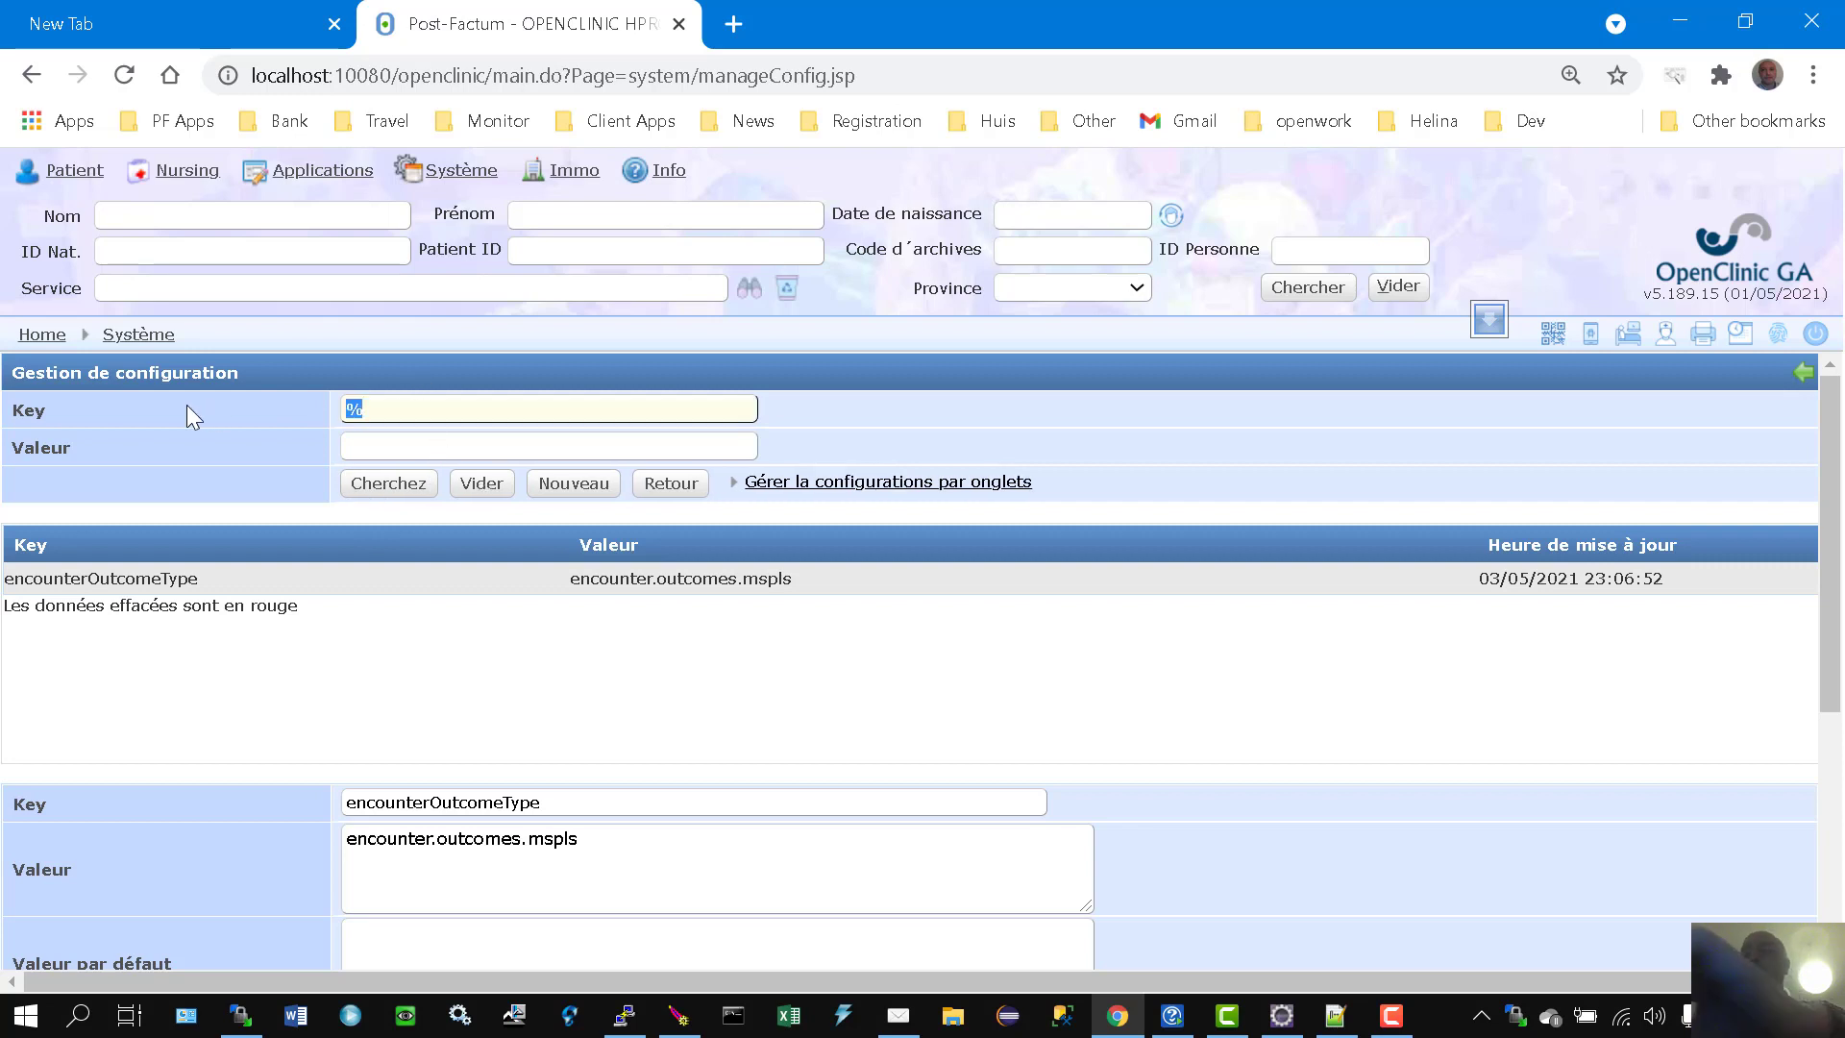
key("BackSpace")
left_click(370, 483)
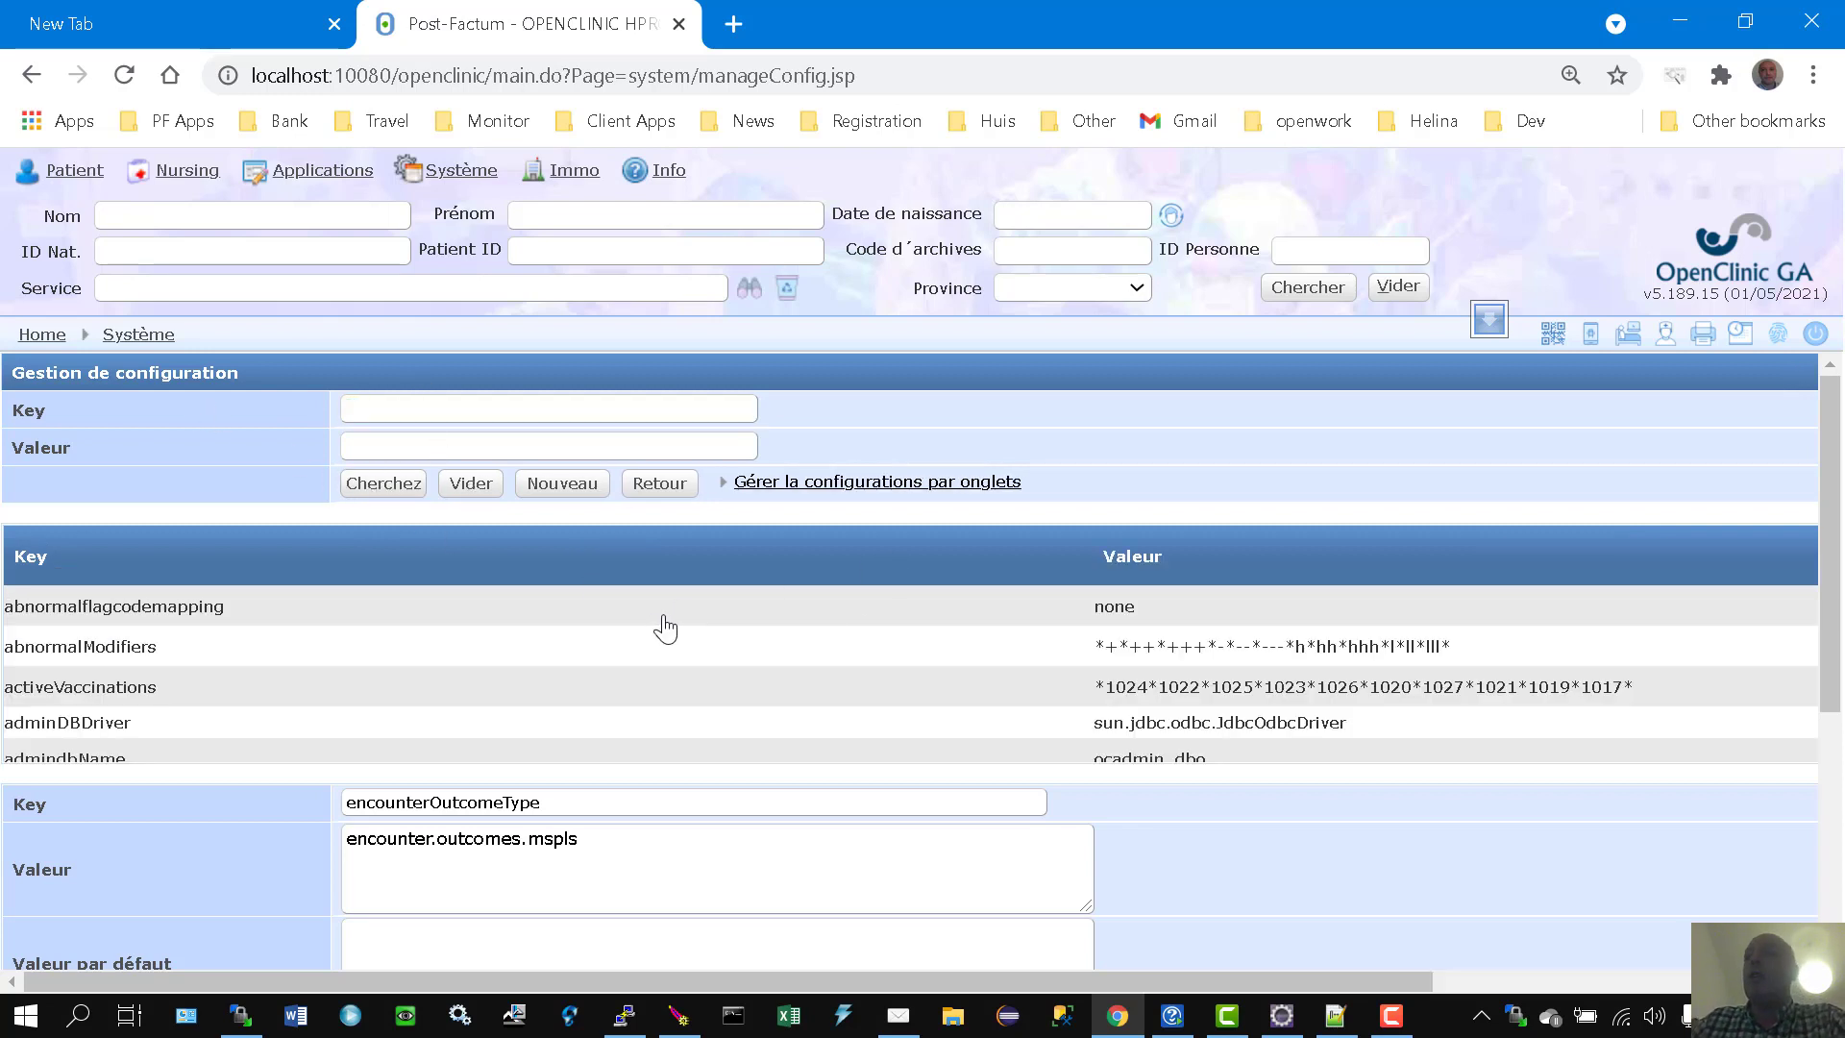
scroll(657, 631, "down", 5)
scroll(679, 611, "down", 10)
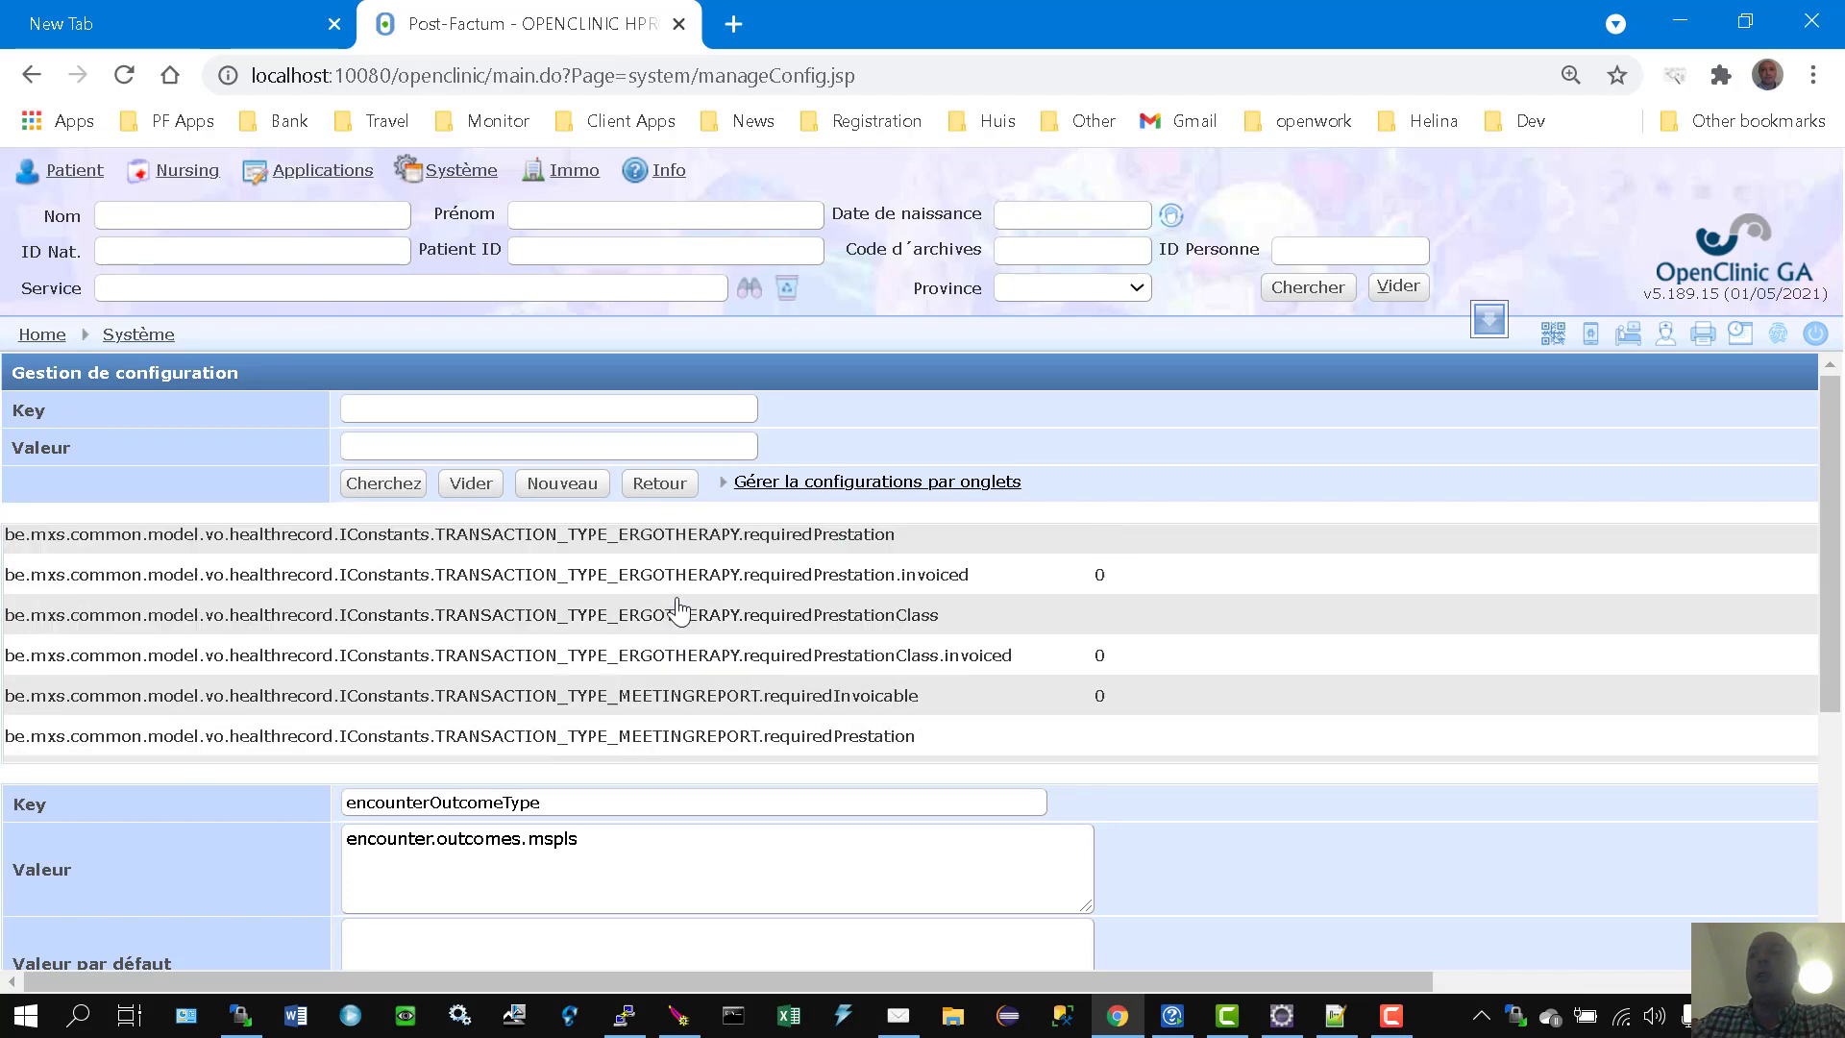
scroll(681, 605, "down", 10)
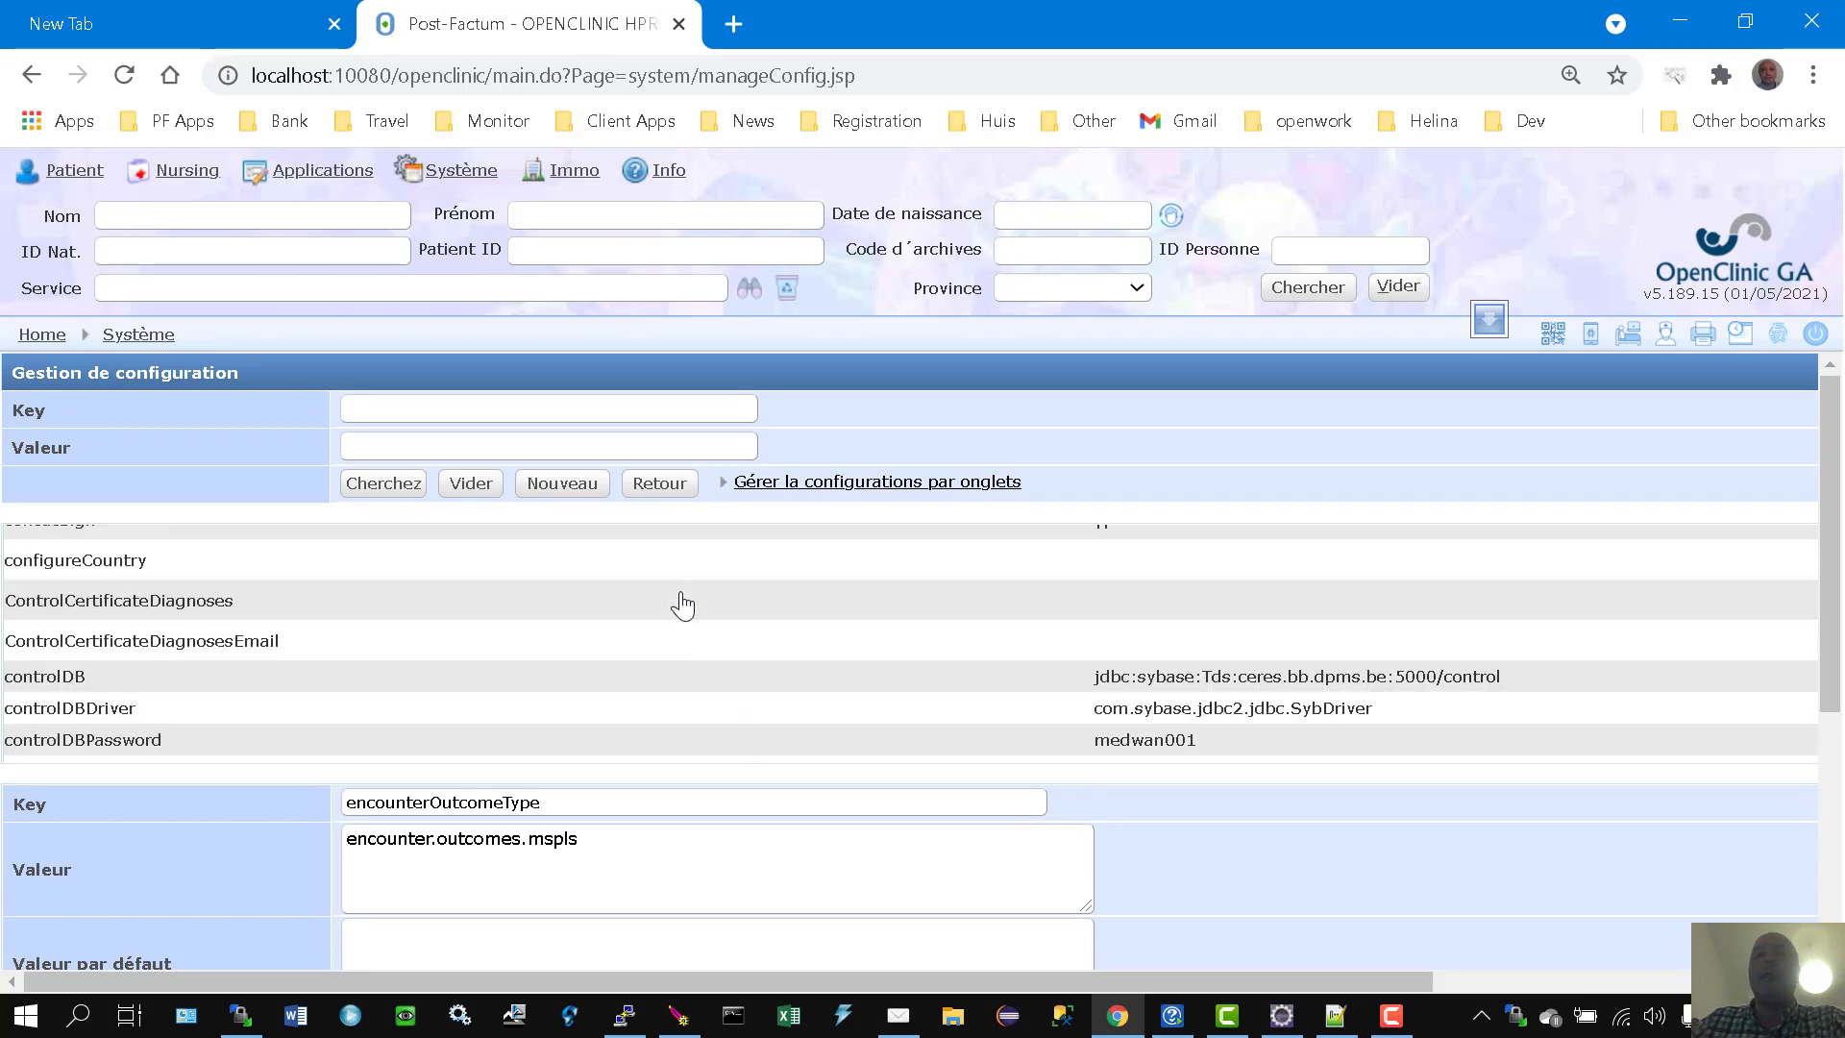
scroll(686, 600, "down", 10)
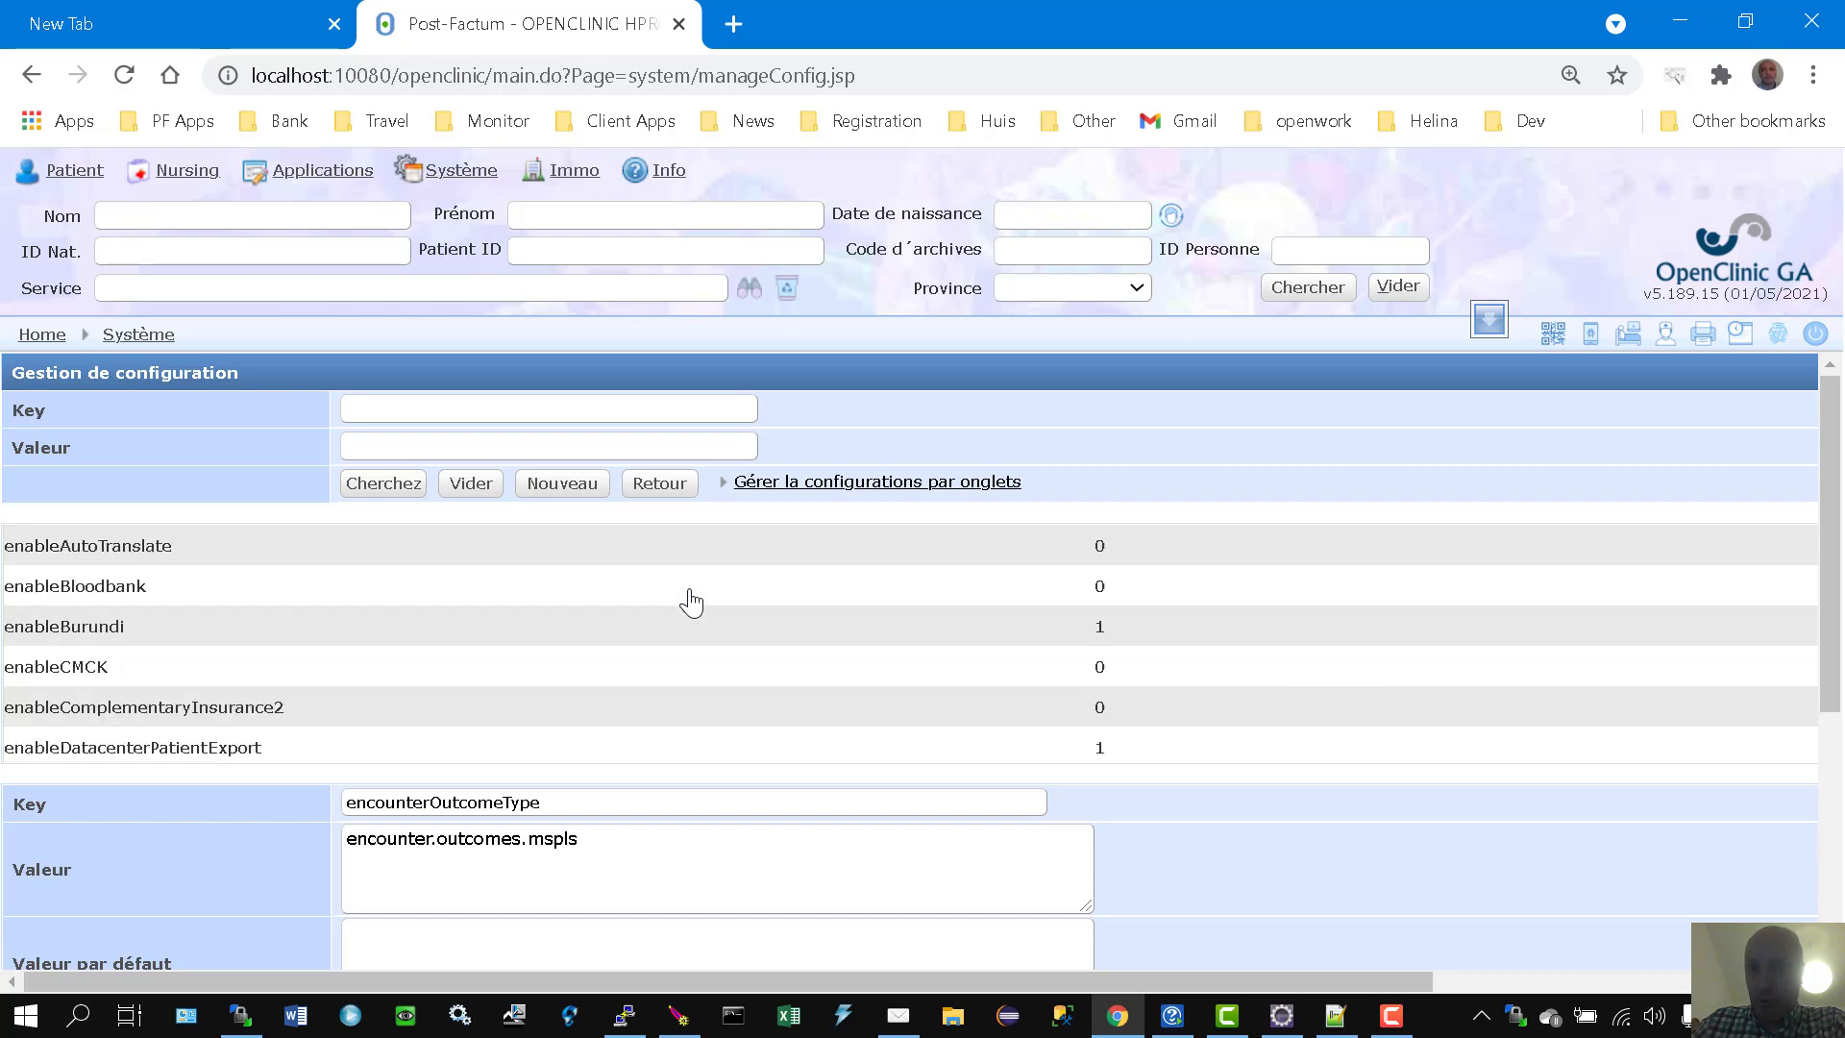
scroll(697, 596, "down", 10)
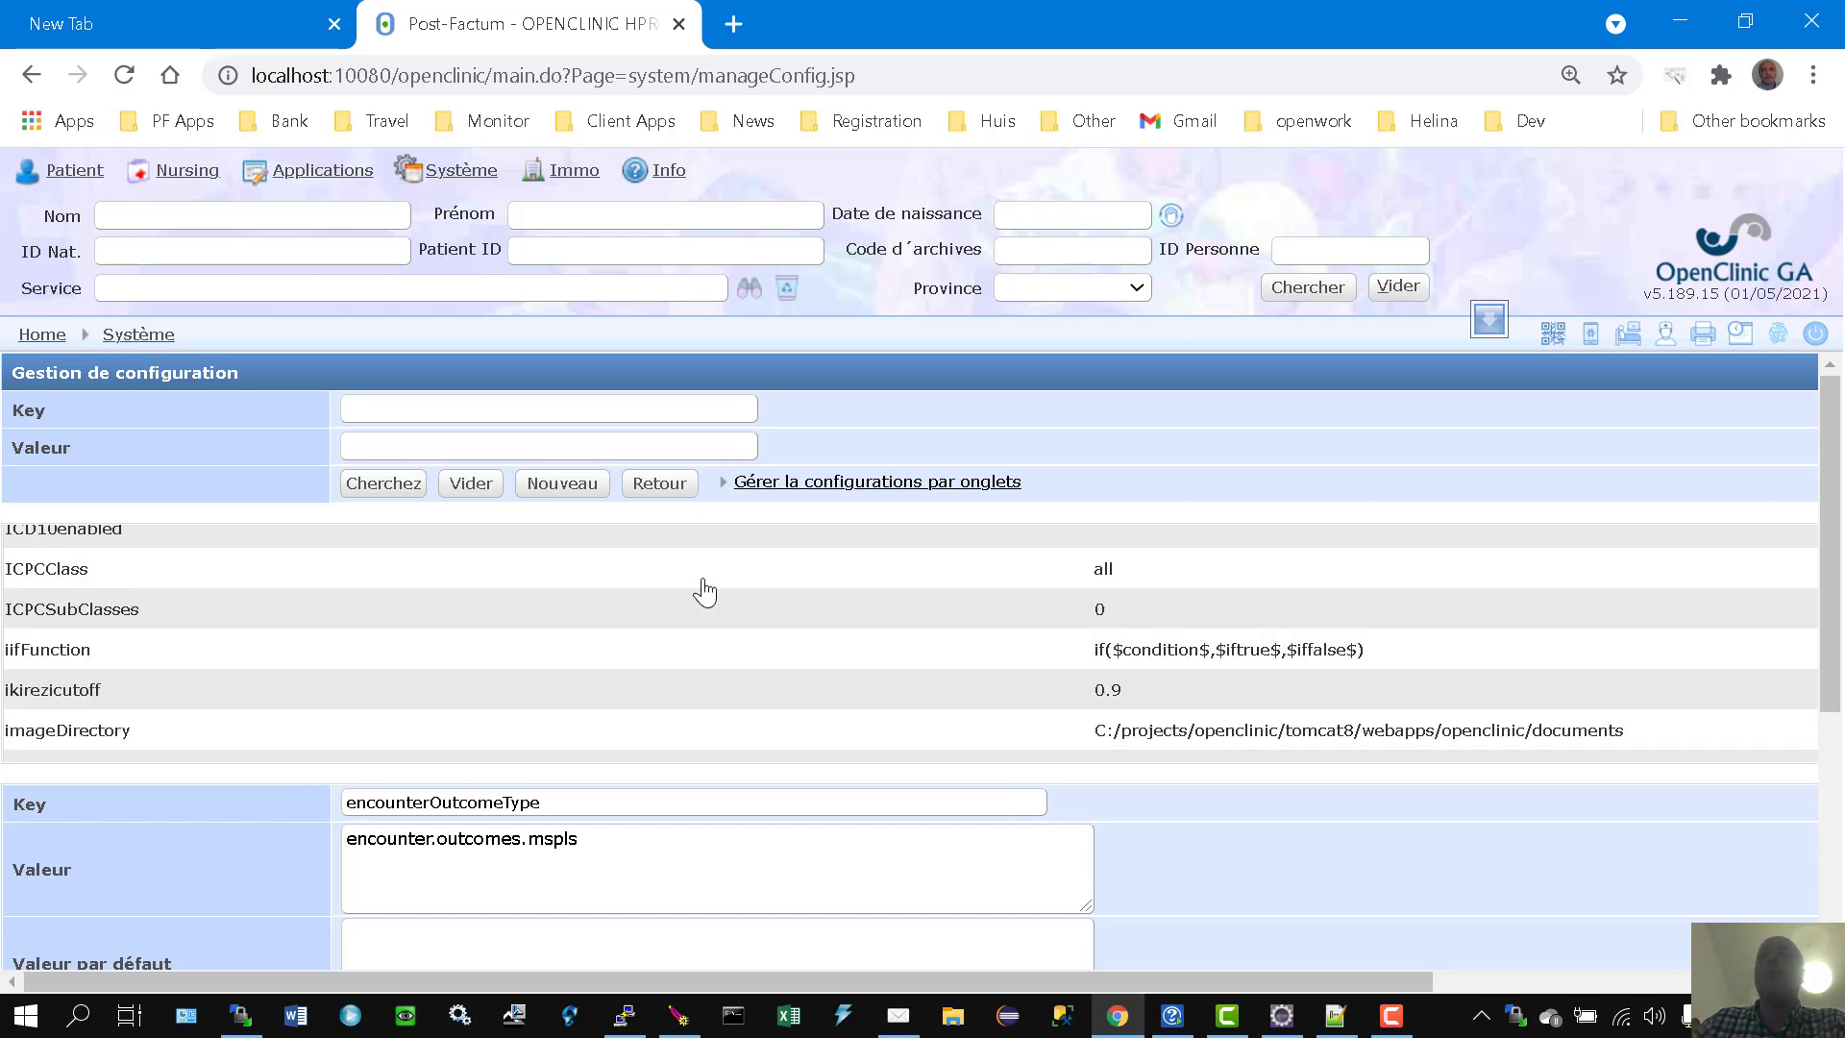
scroll(709, 596, "down", 8)
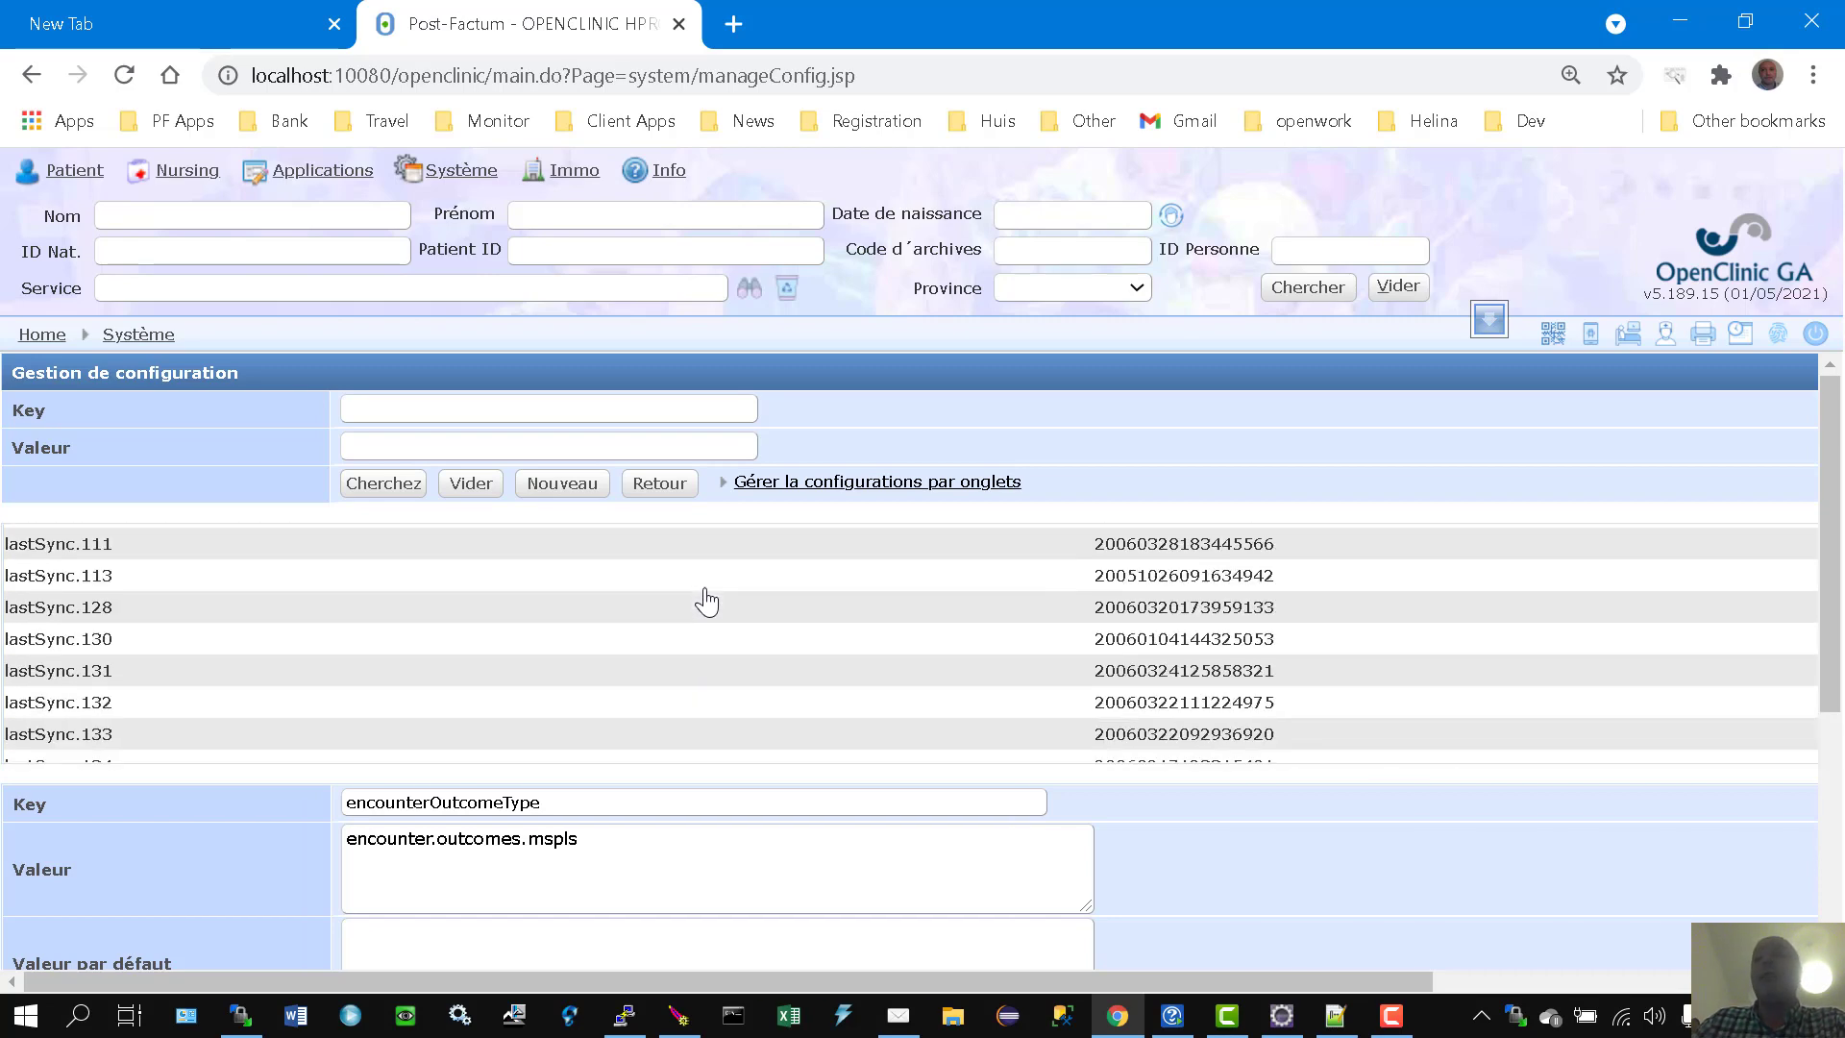
scroll(543, 620, "down", 3)
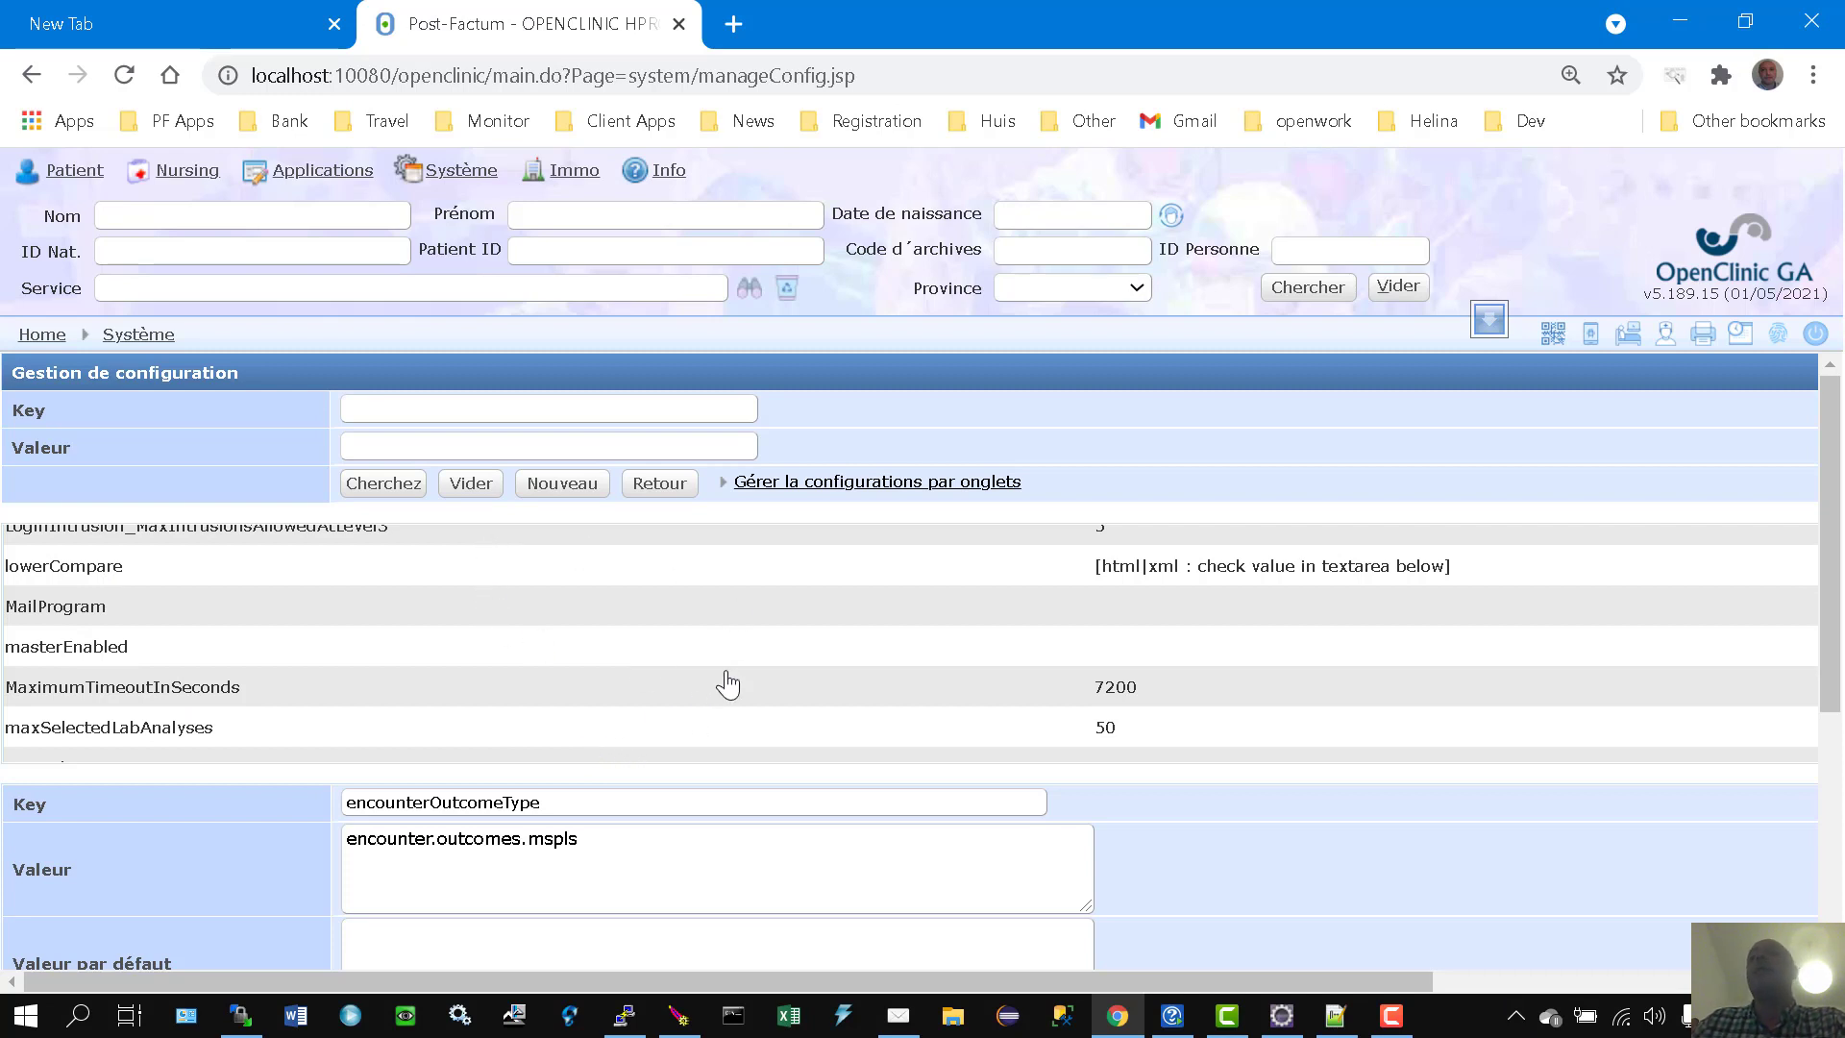
Step: From the system administration menu, open 'Gestion de la configuration par catégorie de paramètre'
left_click(125, 342)
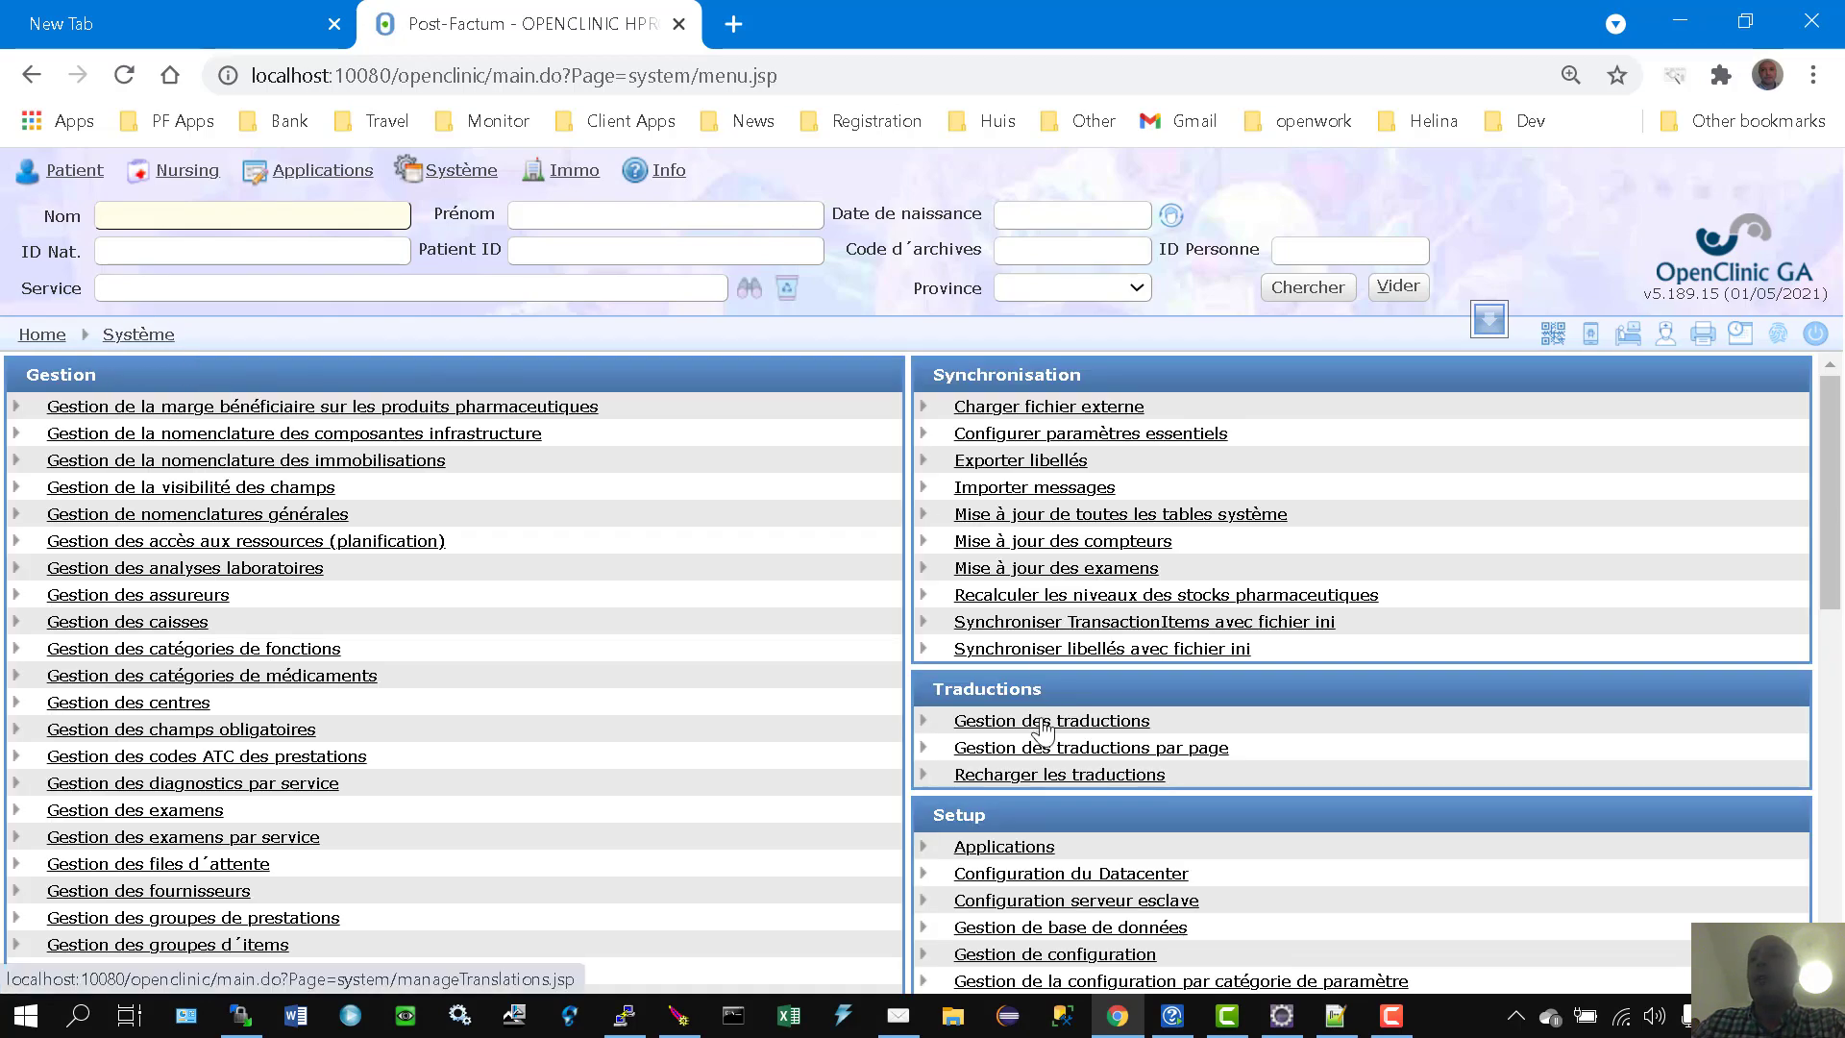
scroll(1045, 730, "down", 5)
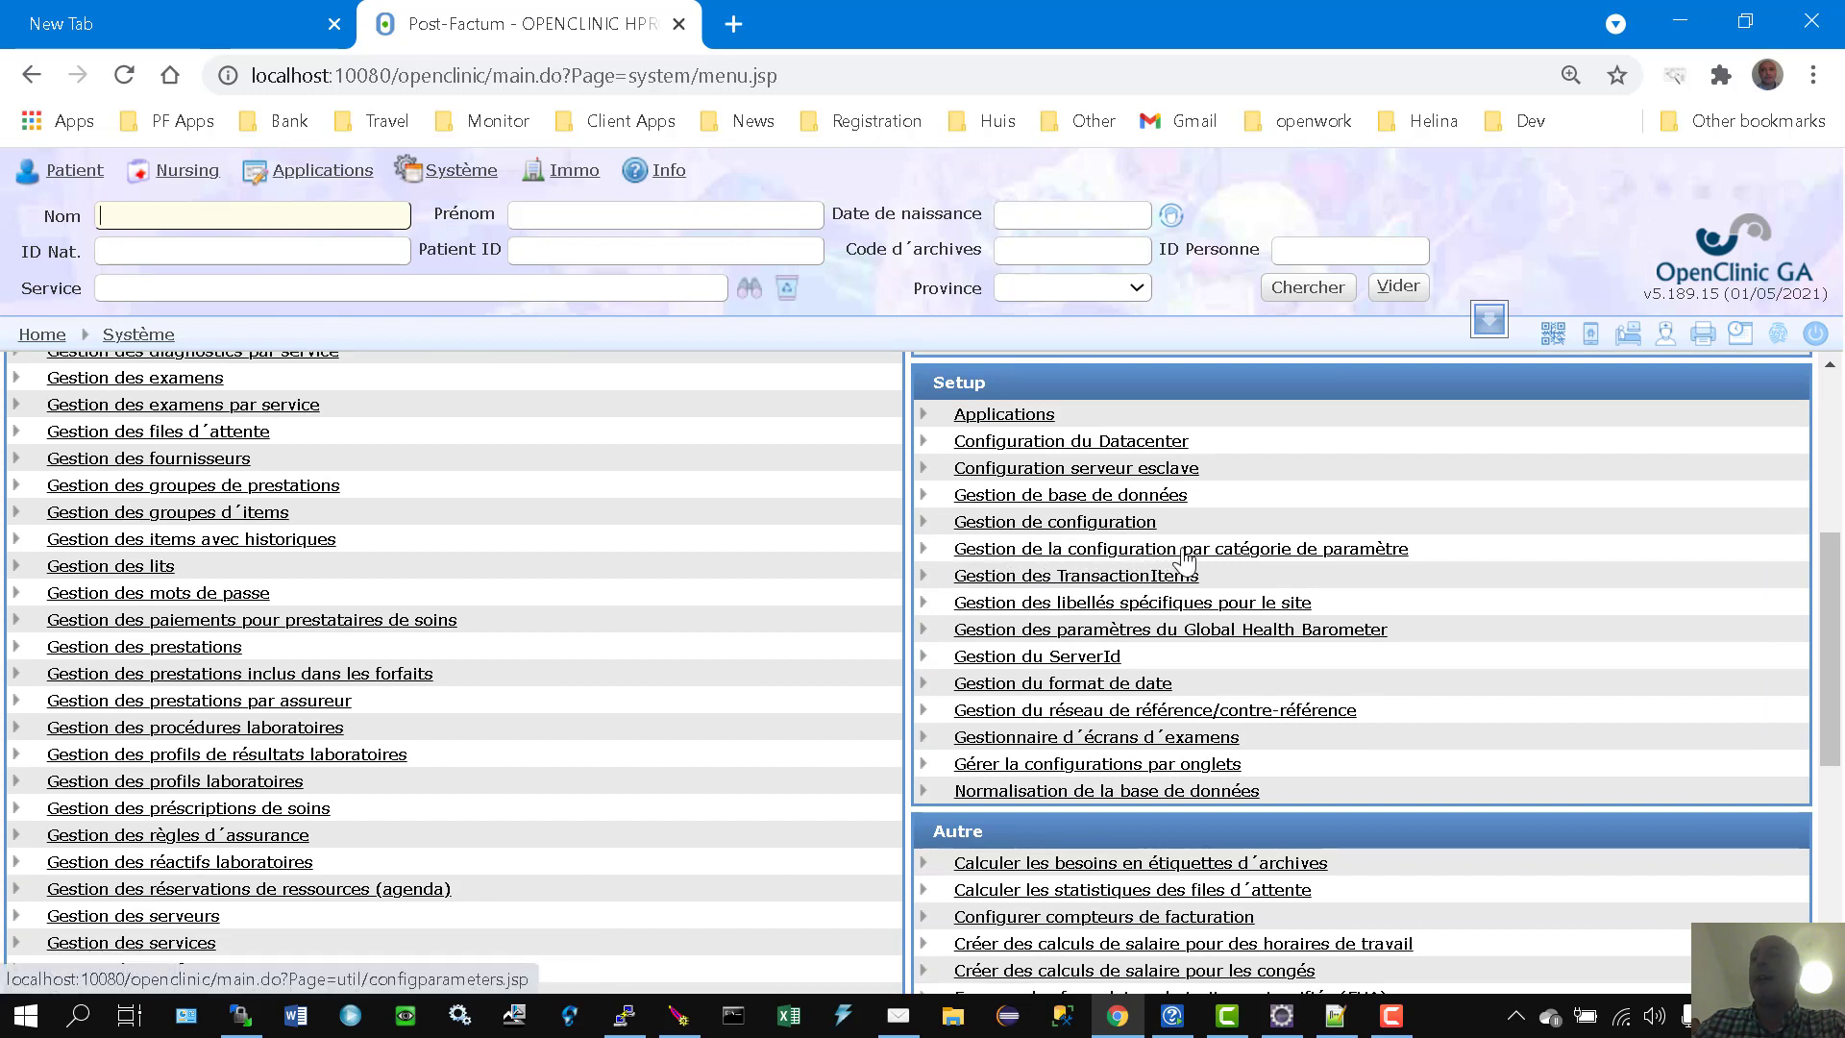
left_click(1254, 552)
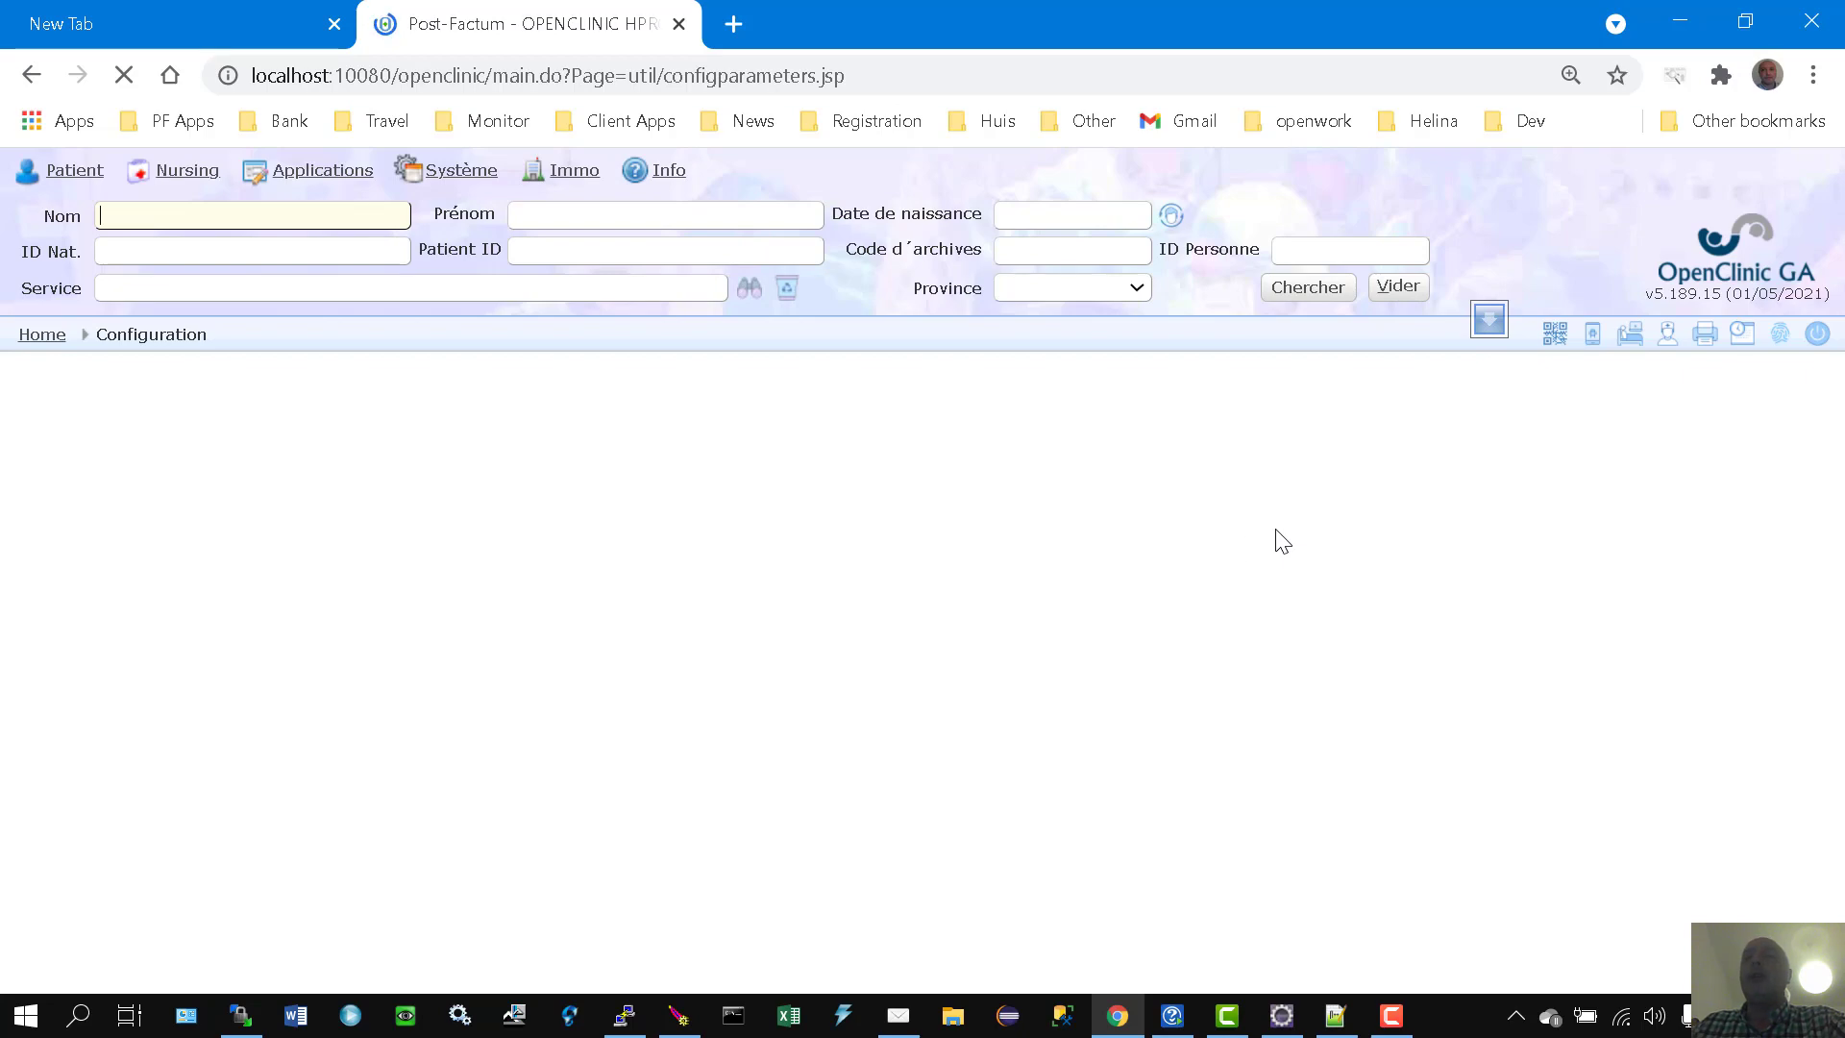
scroll(521, 598, "down", 3)
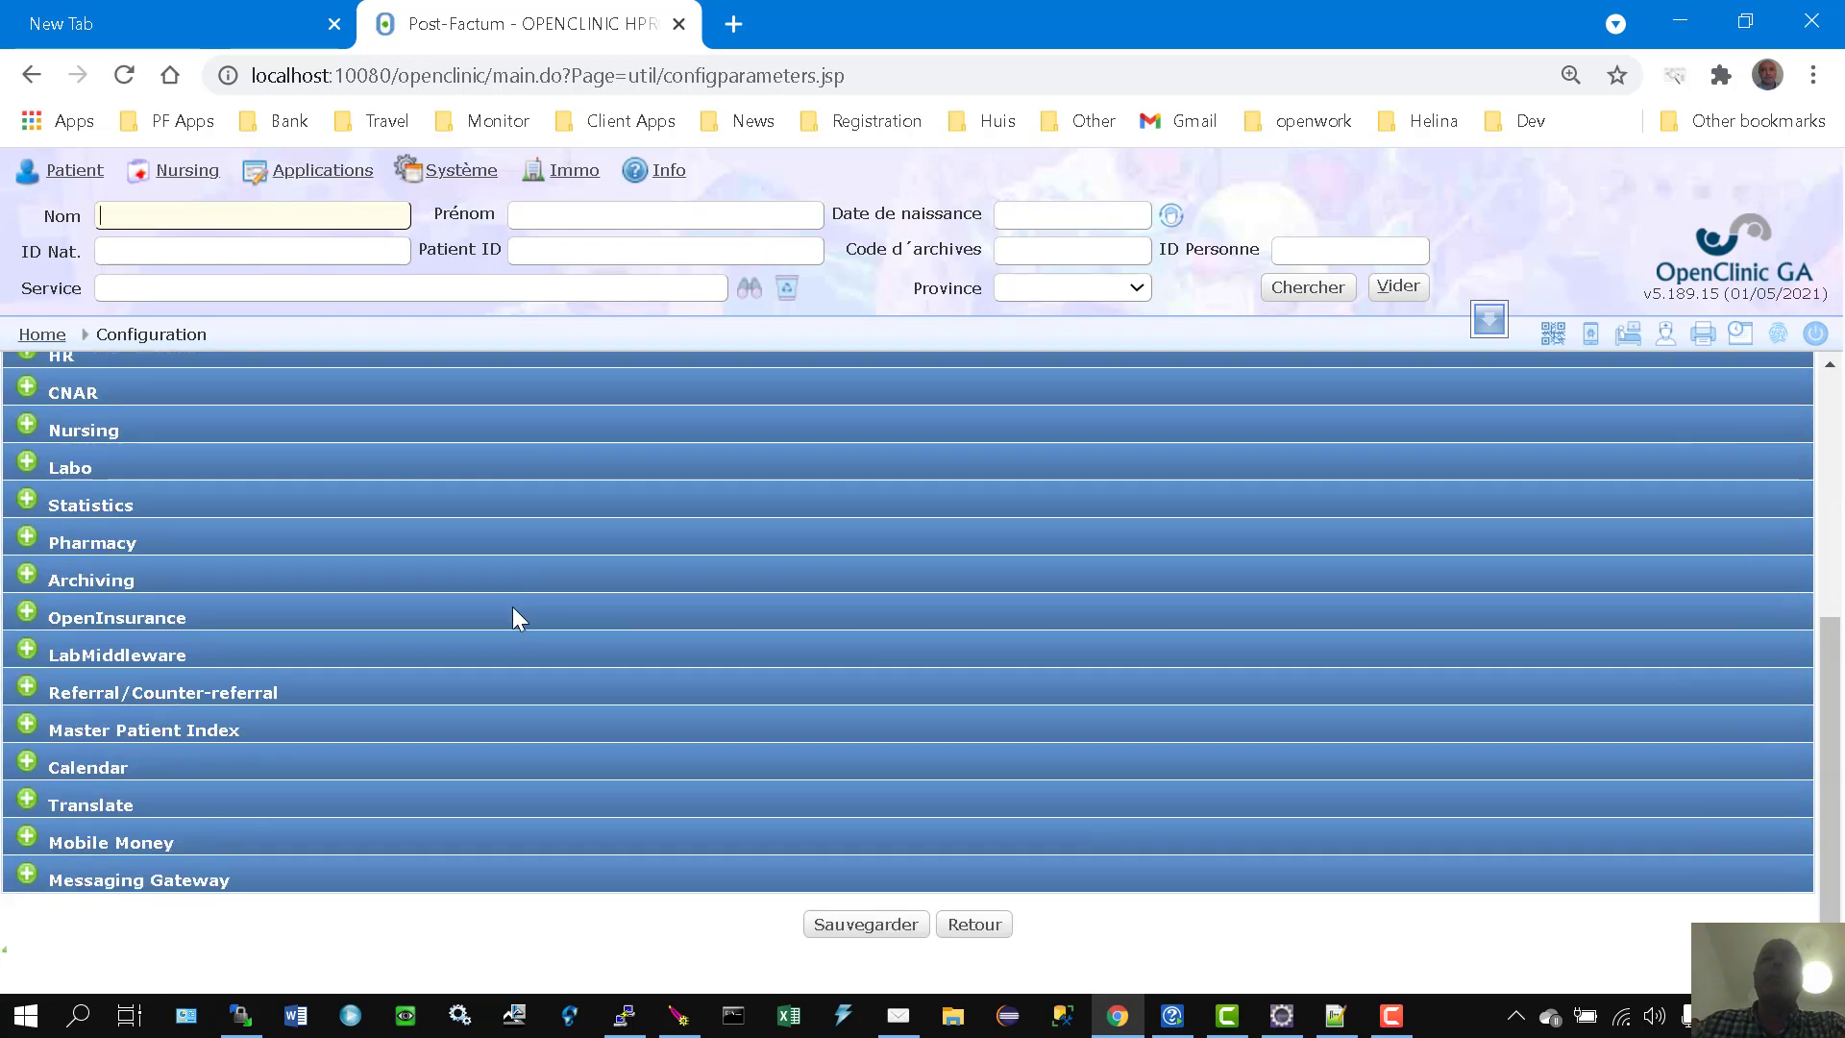
scroll(512, 607, "up", 5)
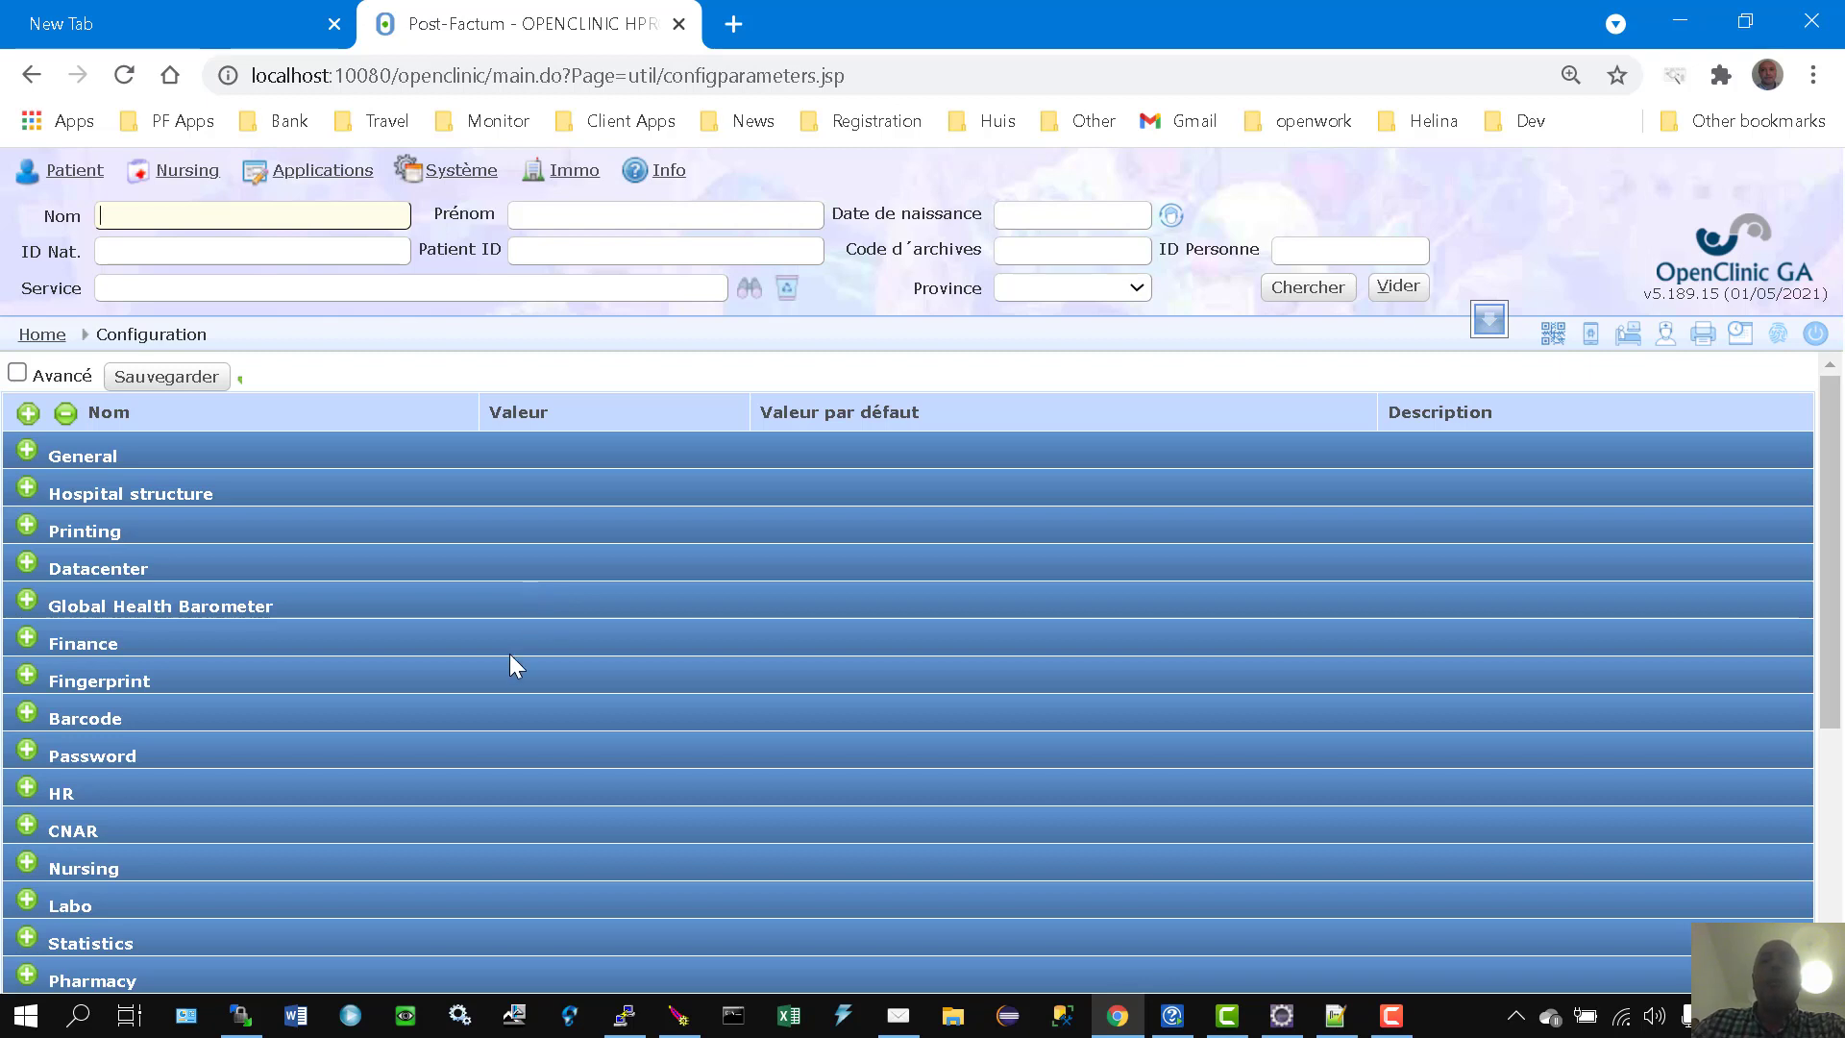
scroll(519, 667, "down", 3)
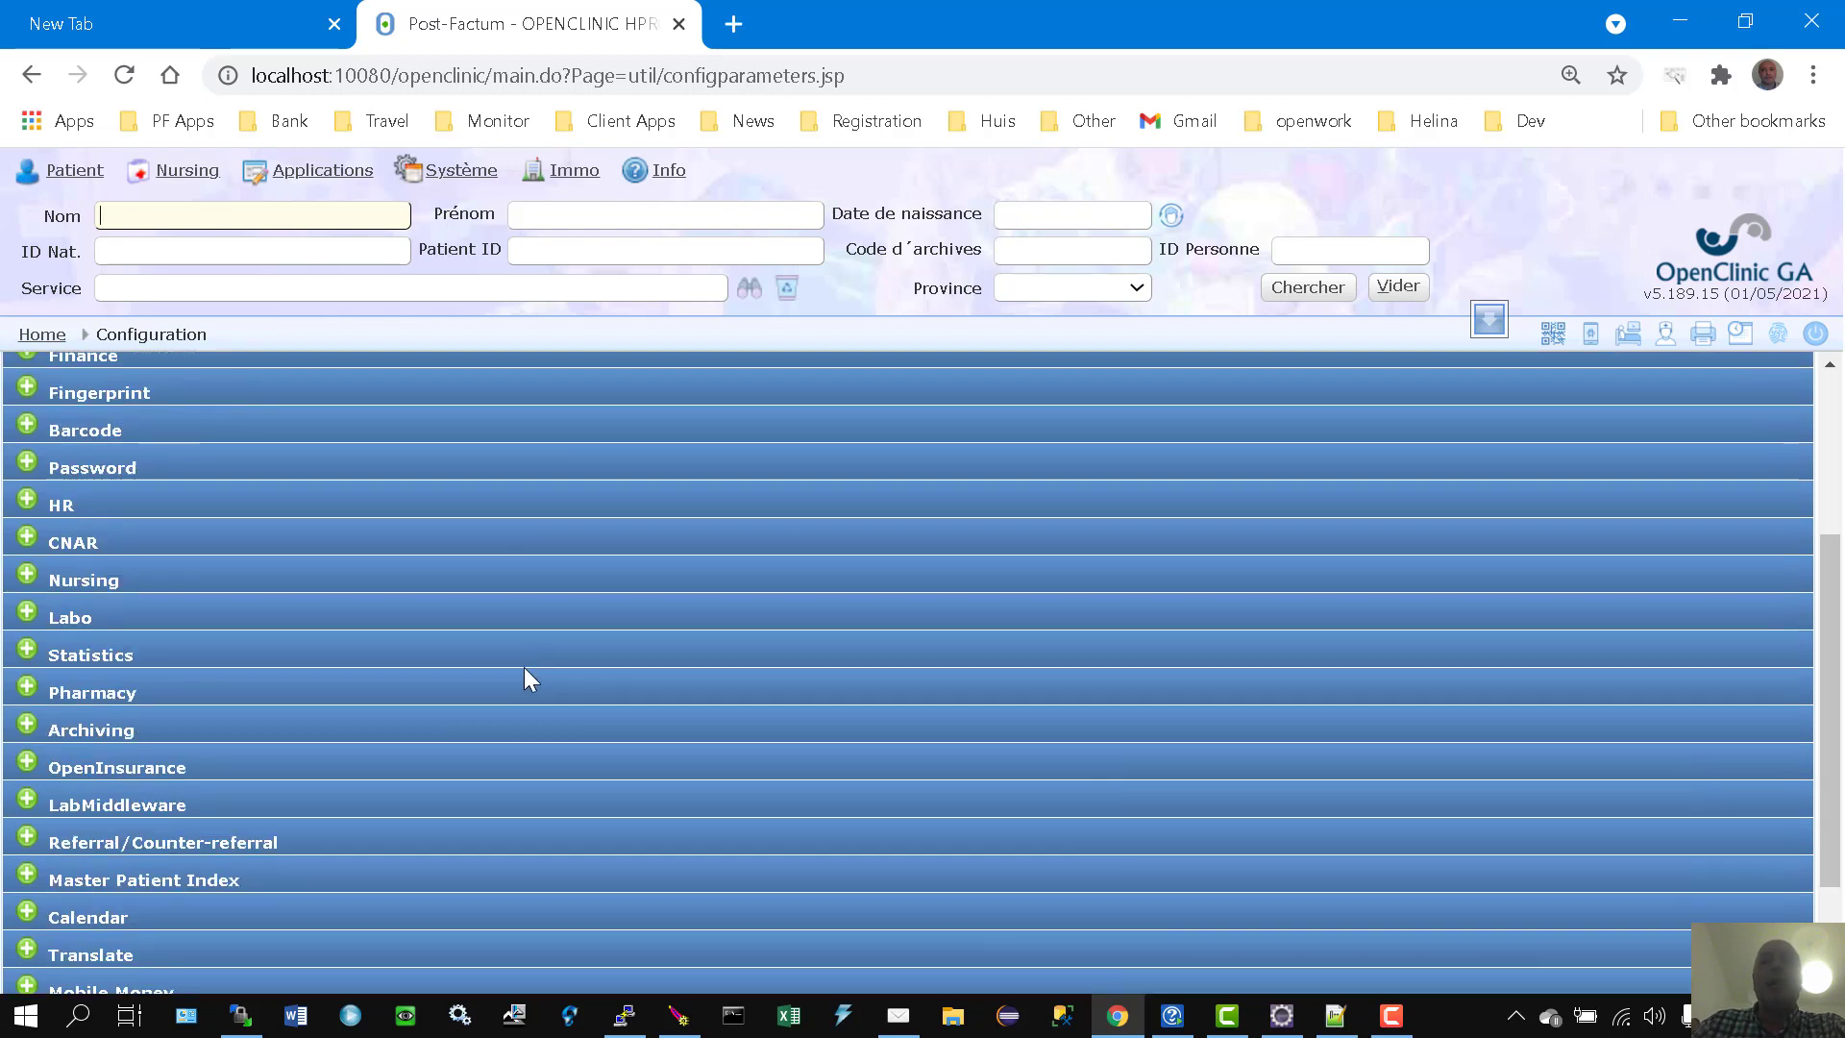
scroll(523, 667, "down", 2)
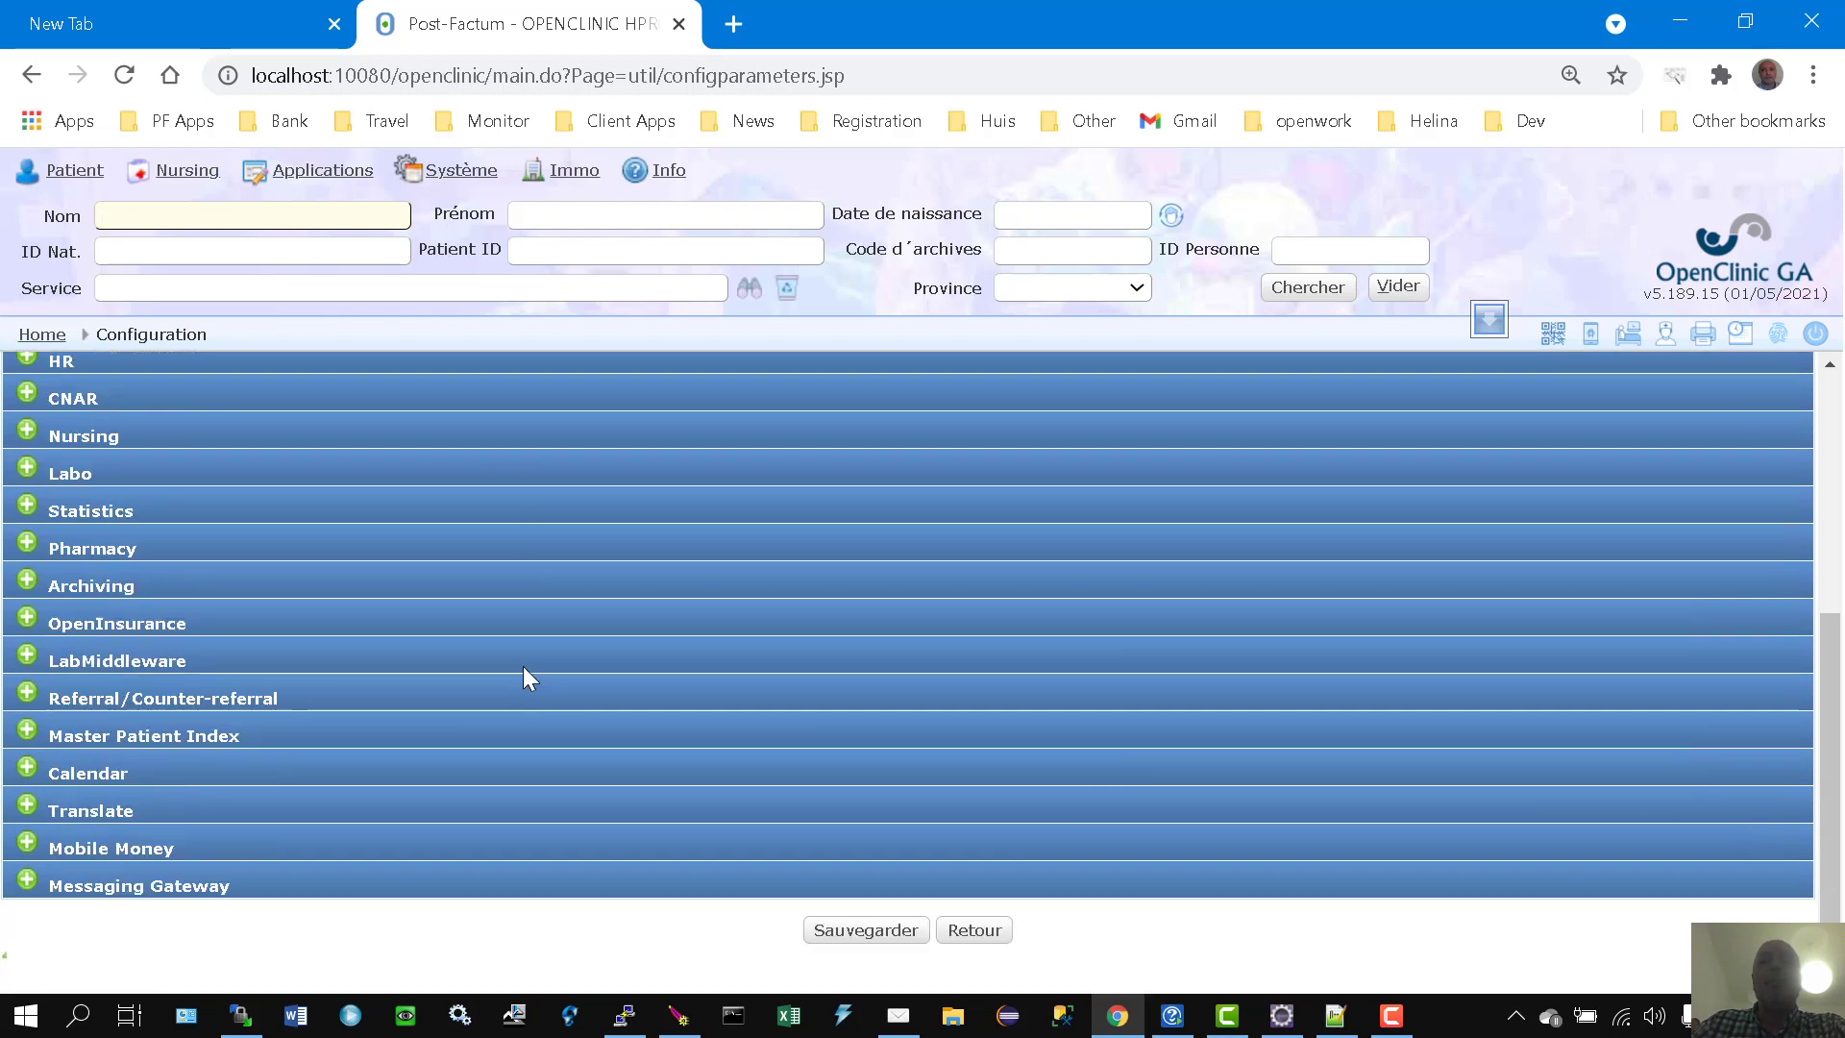
left_click(27, 848)
scroll(359, 815, "down", 5)
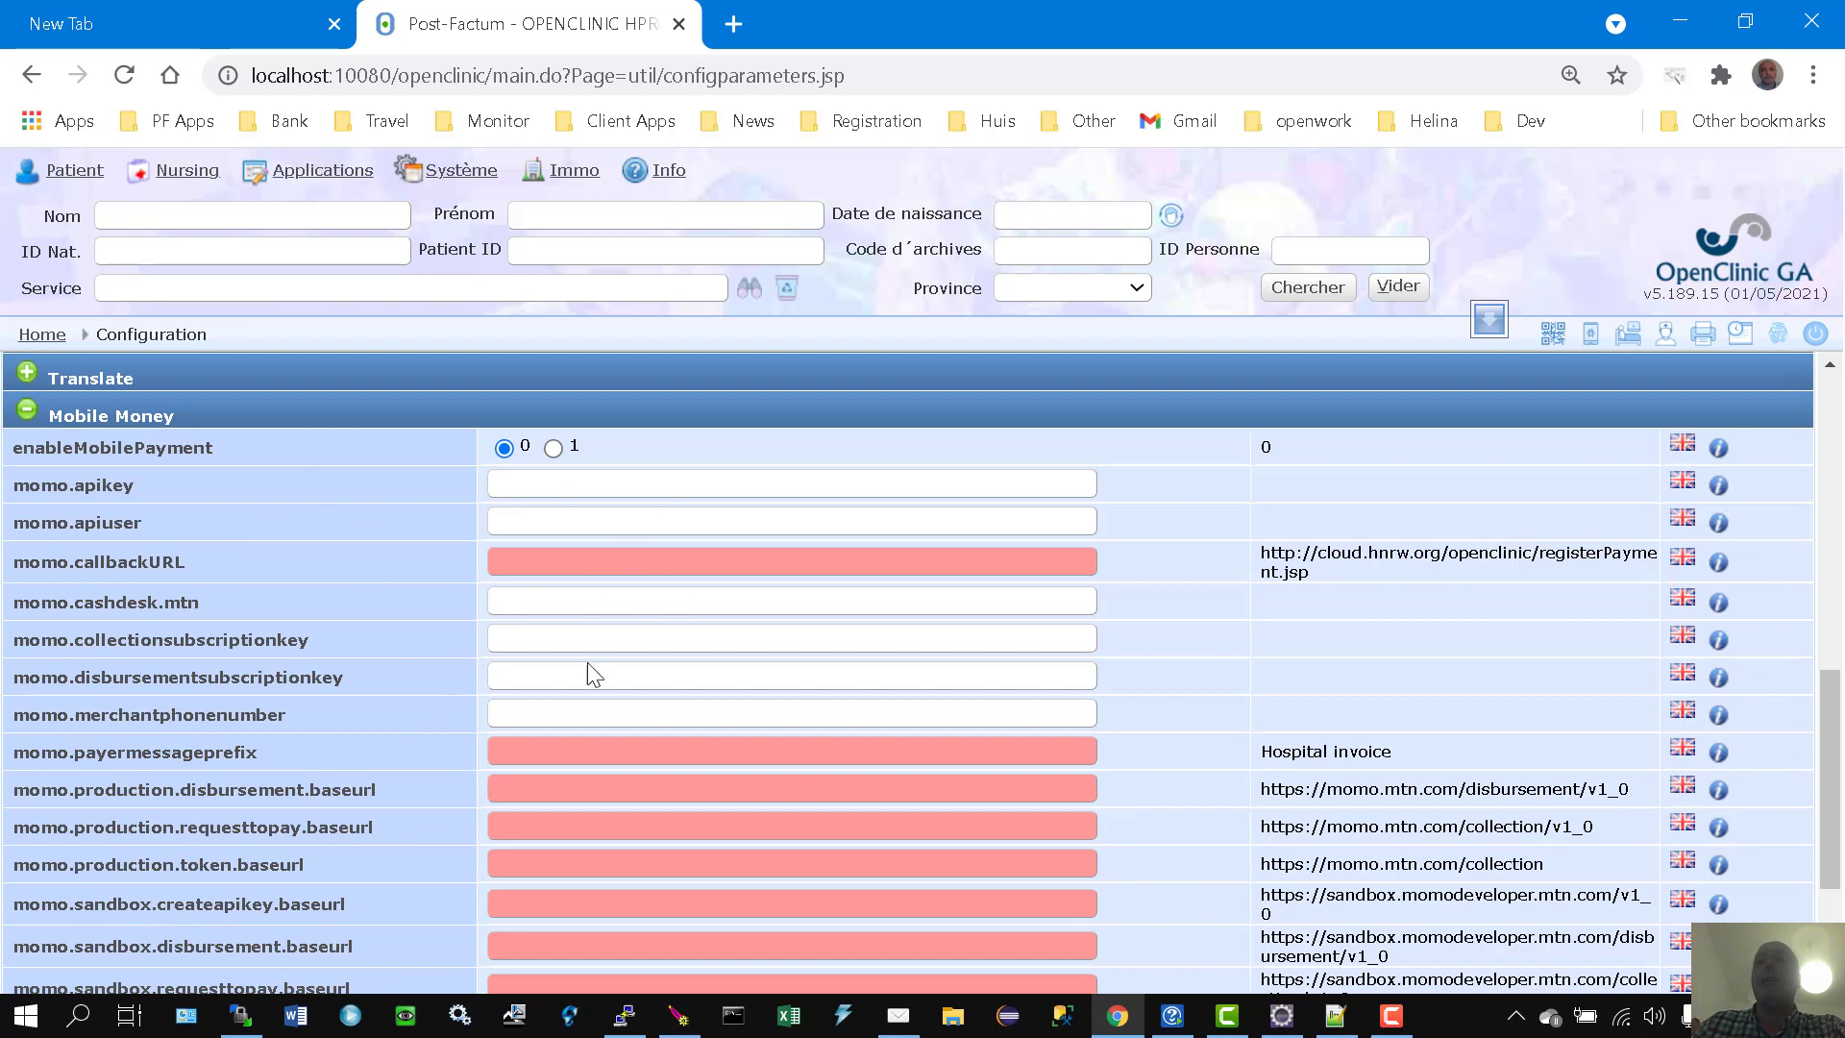
scroll(589, 664, "down", 3)
scroll(615, 711, "up", 3)
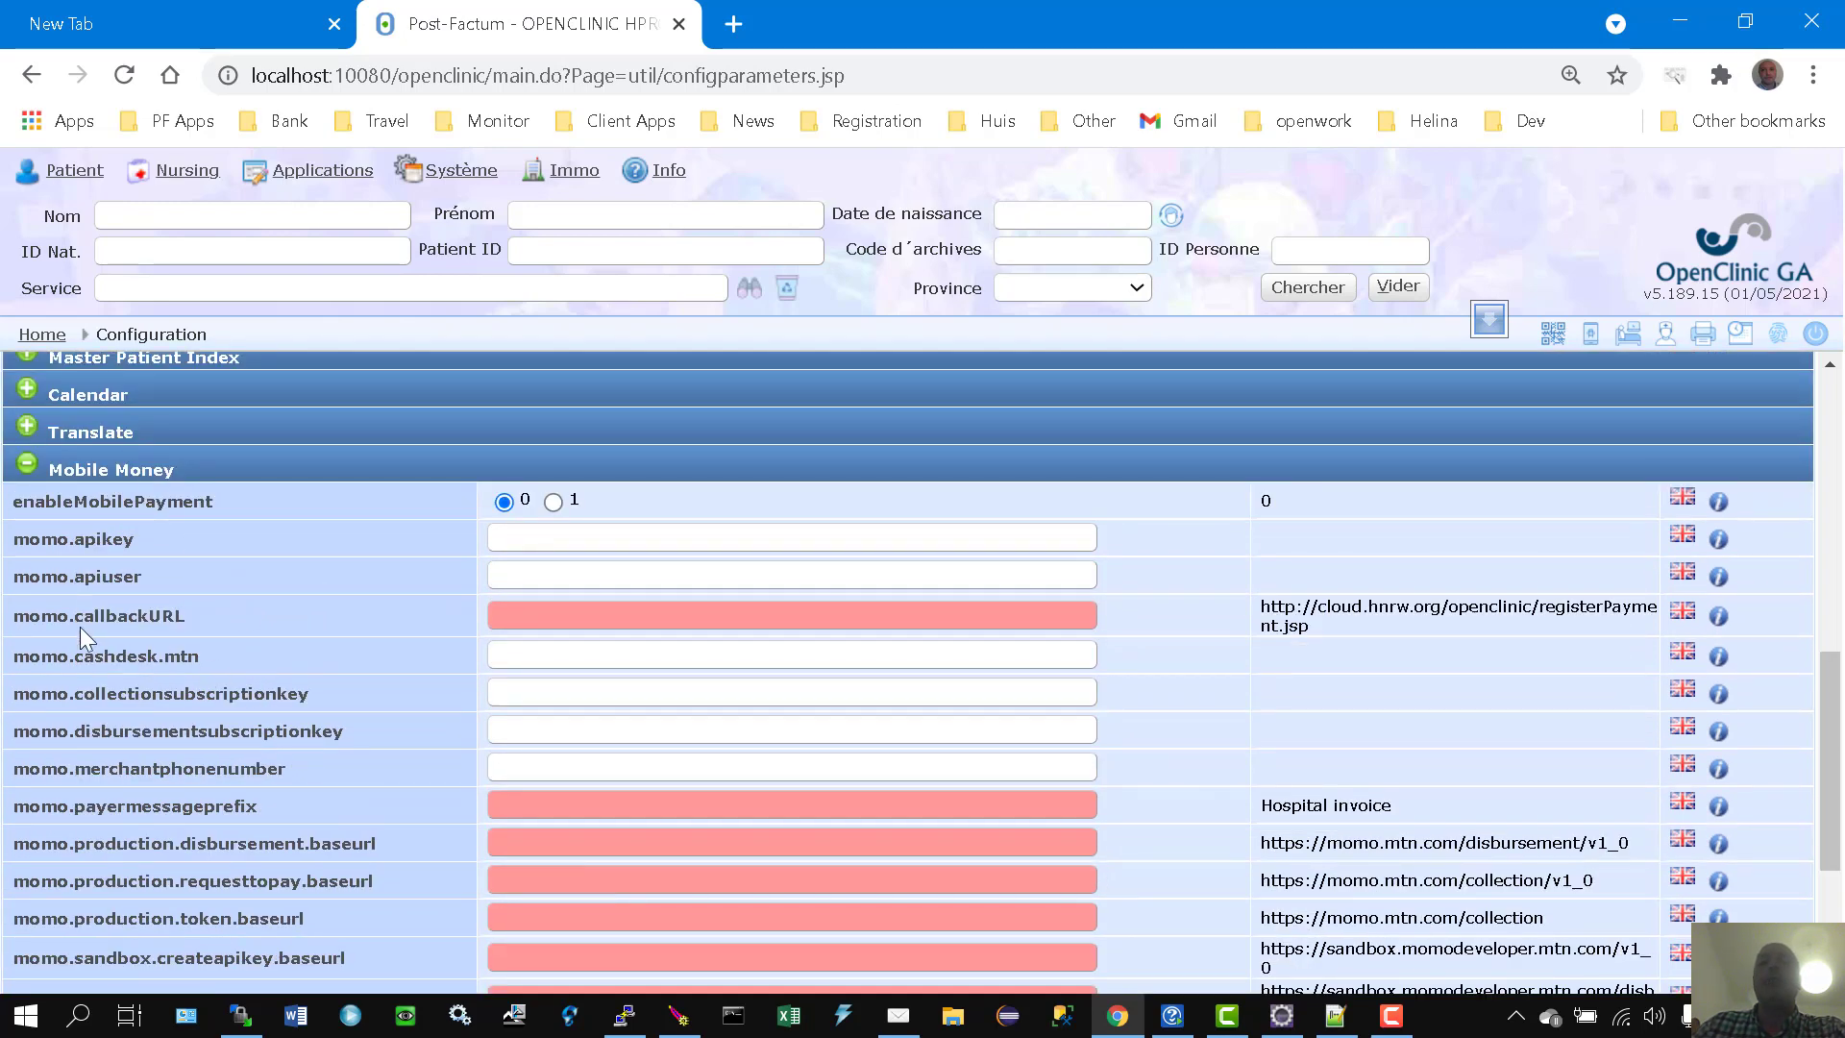
left_click(28, 464)
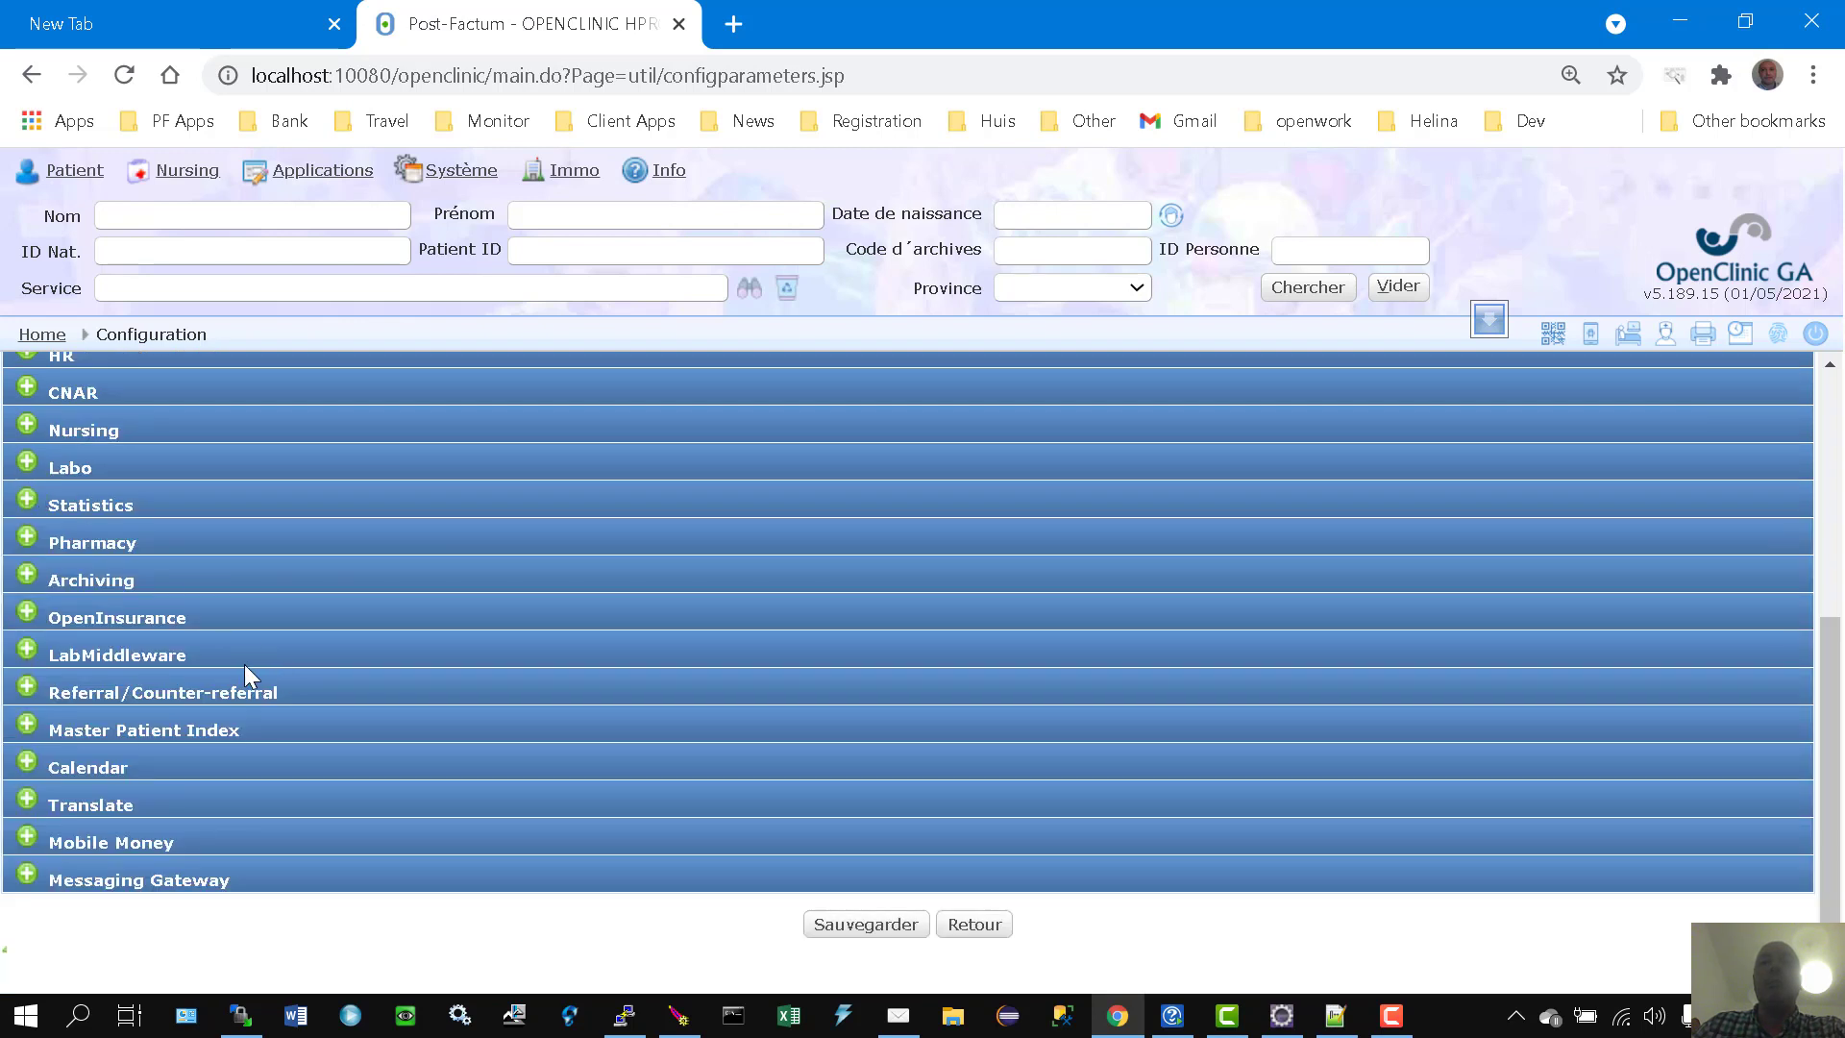
left_click(29, 653)
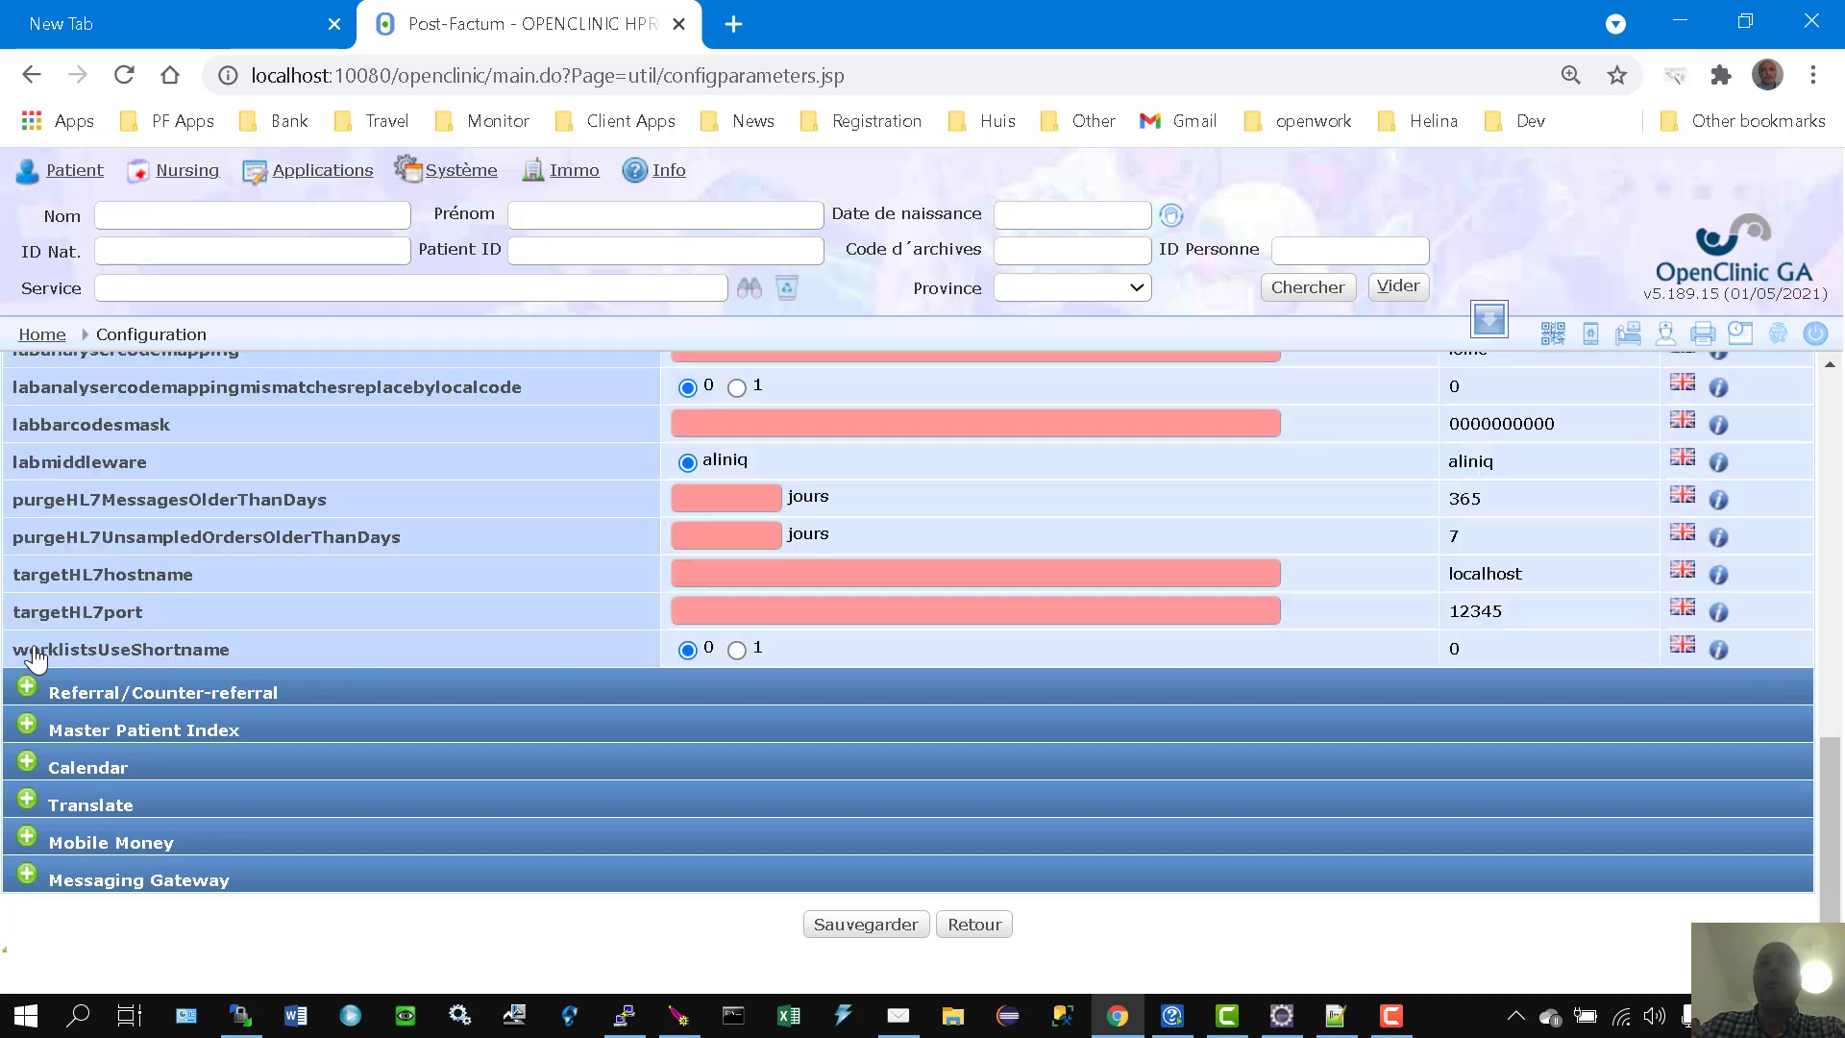
scroll(384, 626, "up", 3)
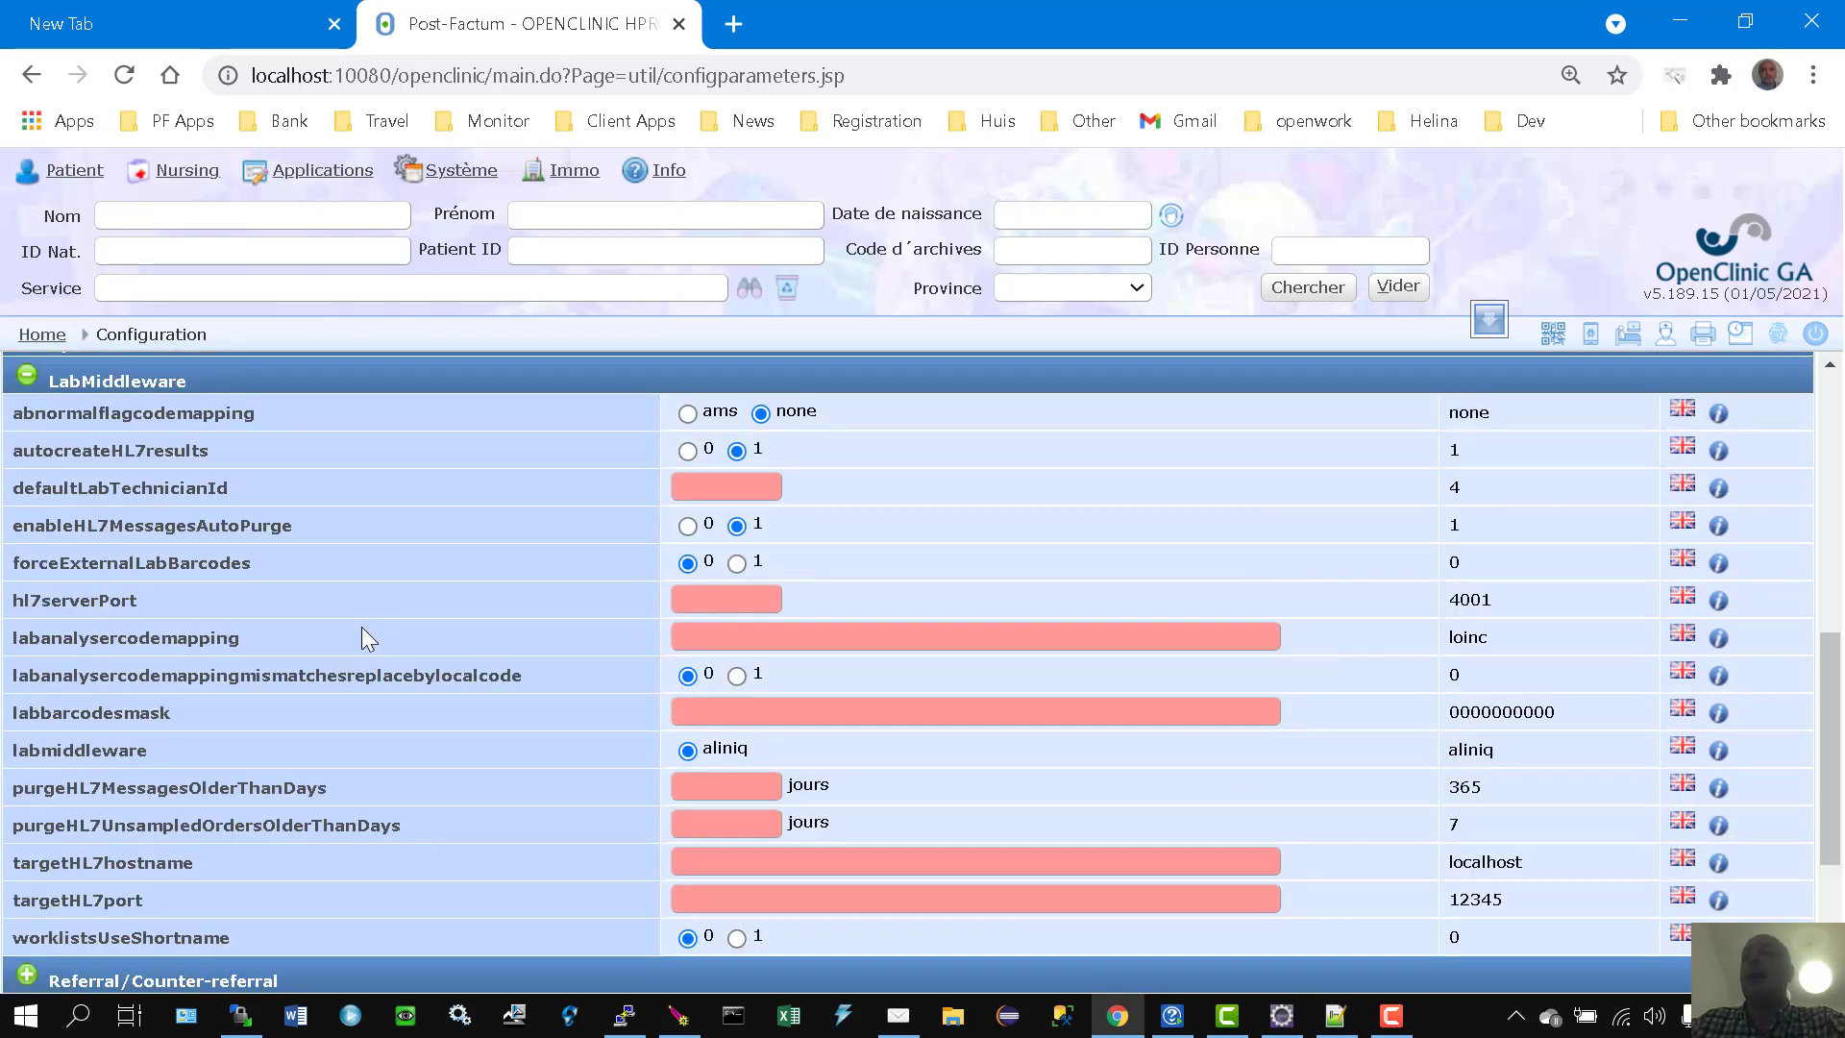
scroll(361, 626, "up", 2)
scroll(361, 634, "down", 2)
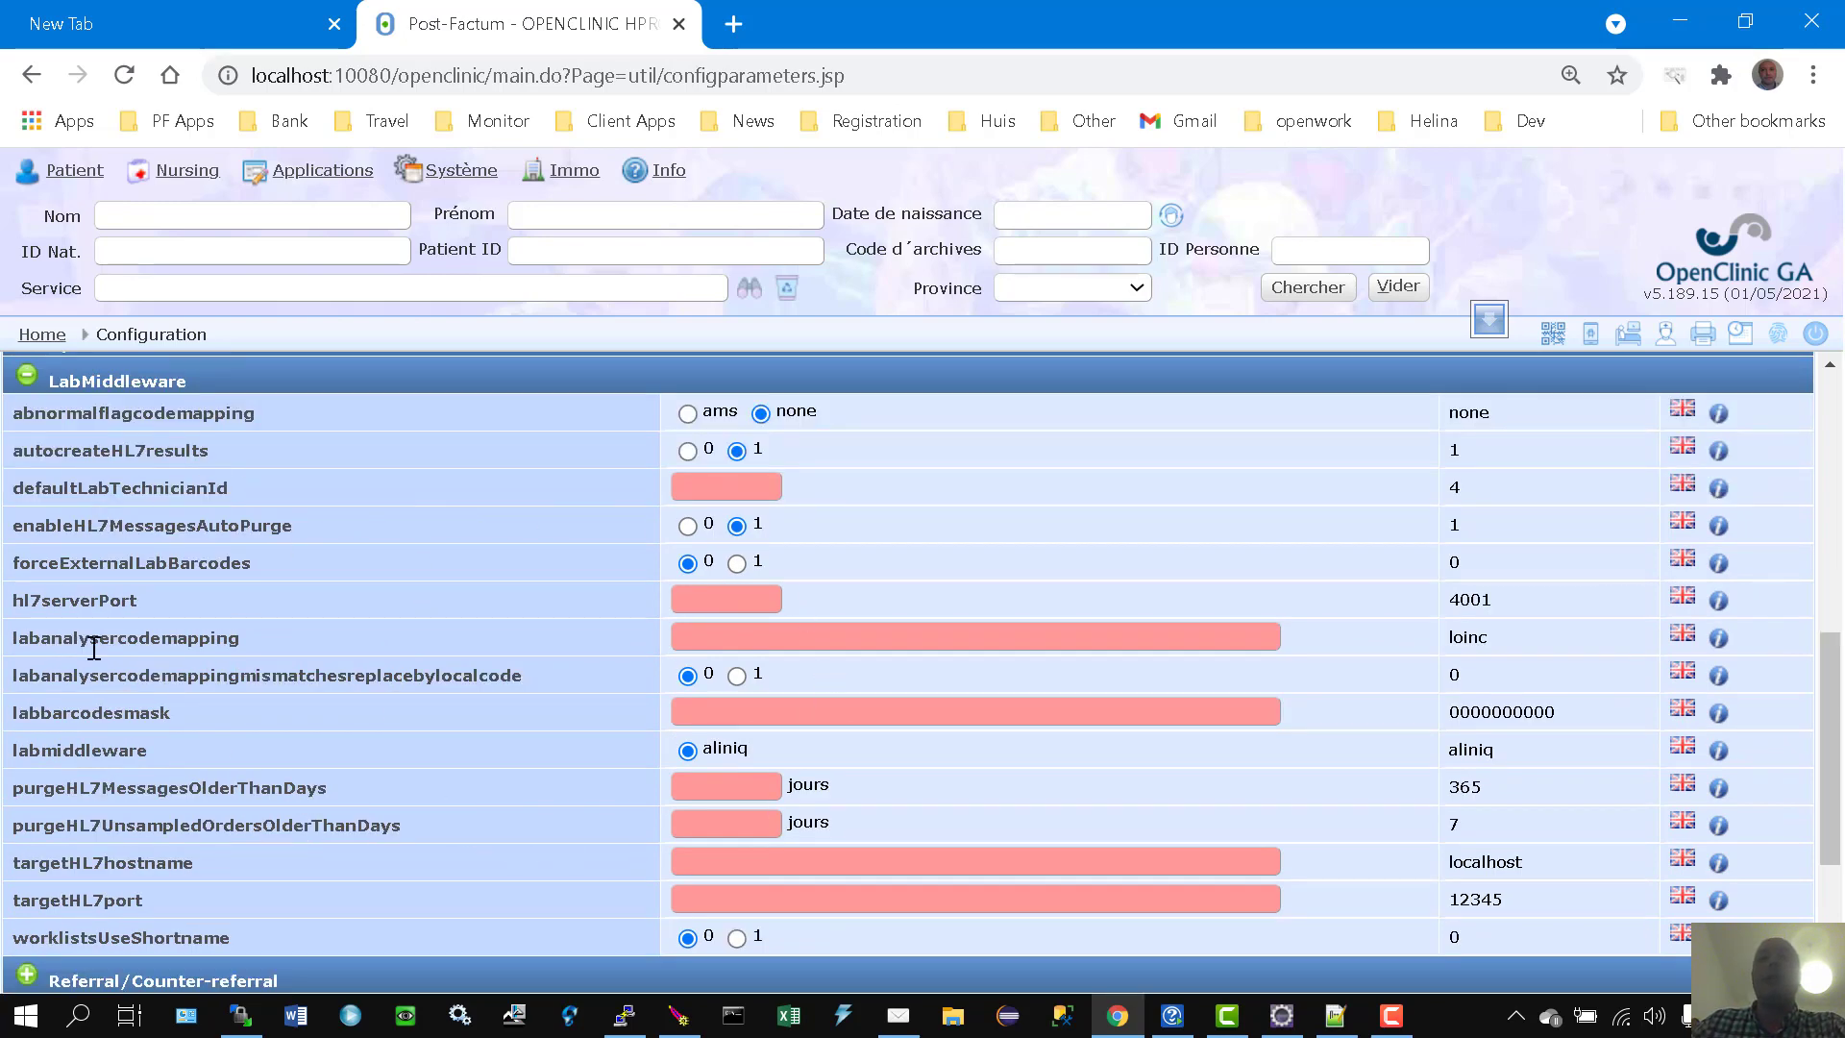
scroll(178, 788, "up", 2)
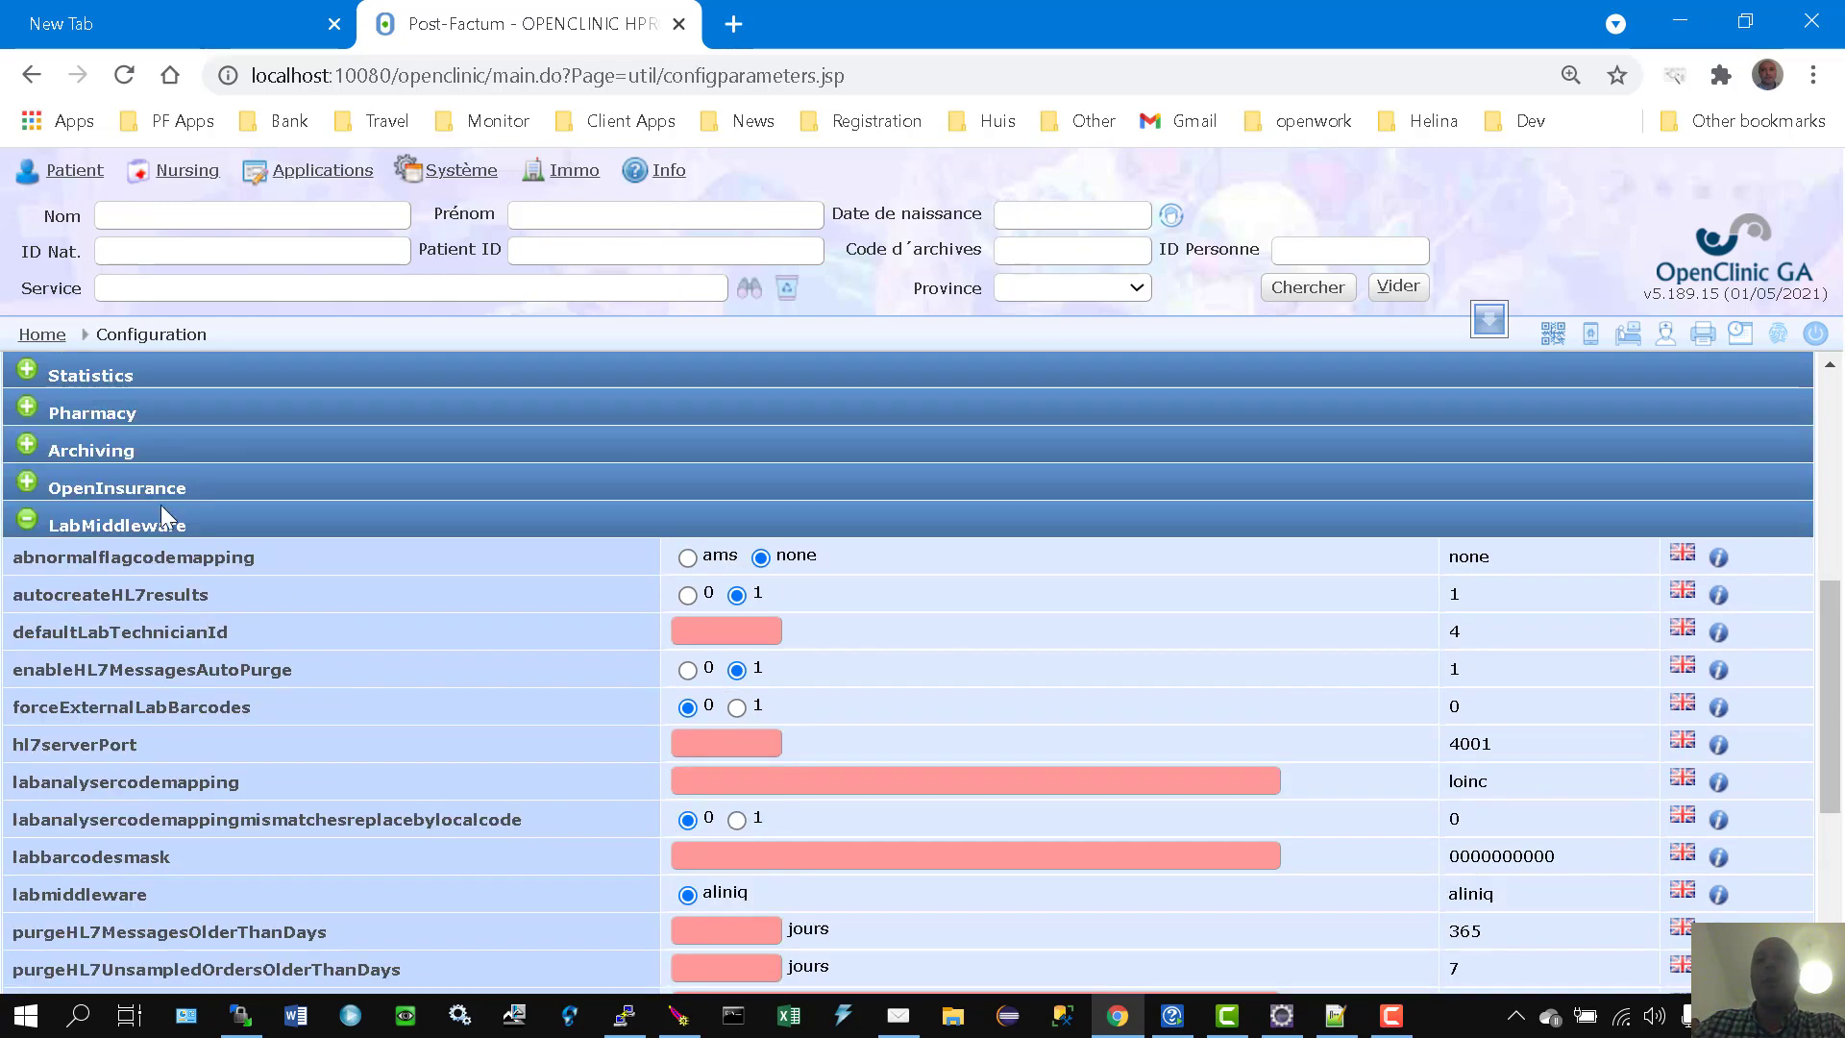
left_click(56, 526)
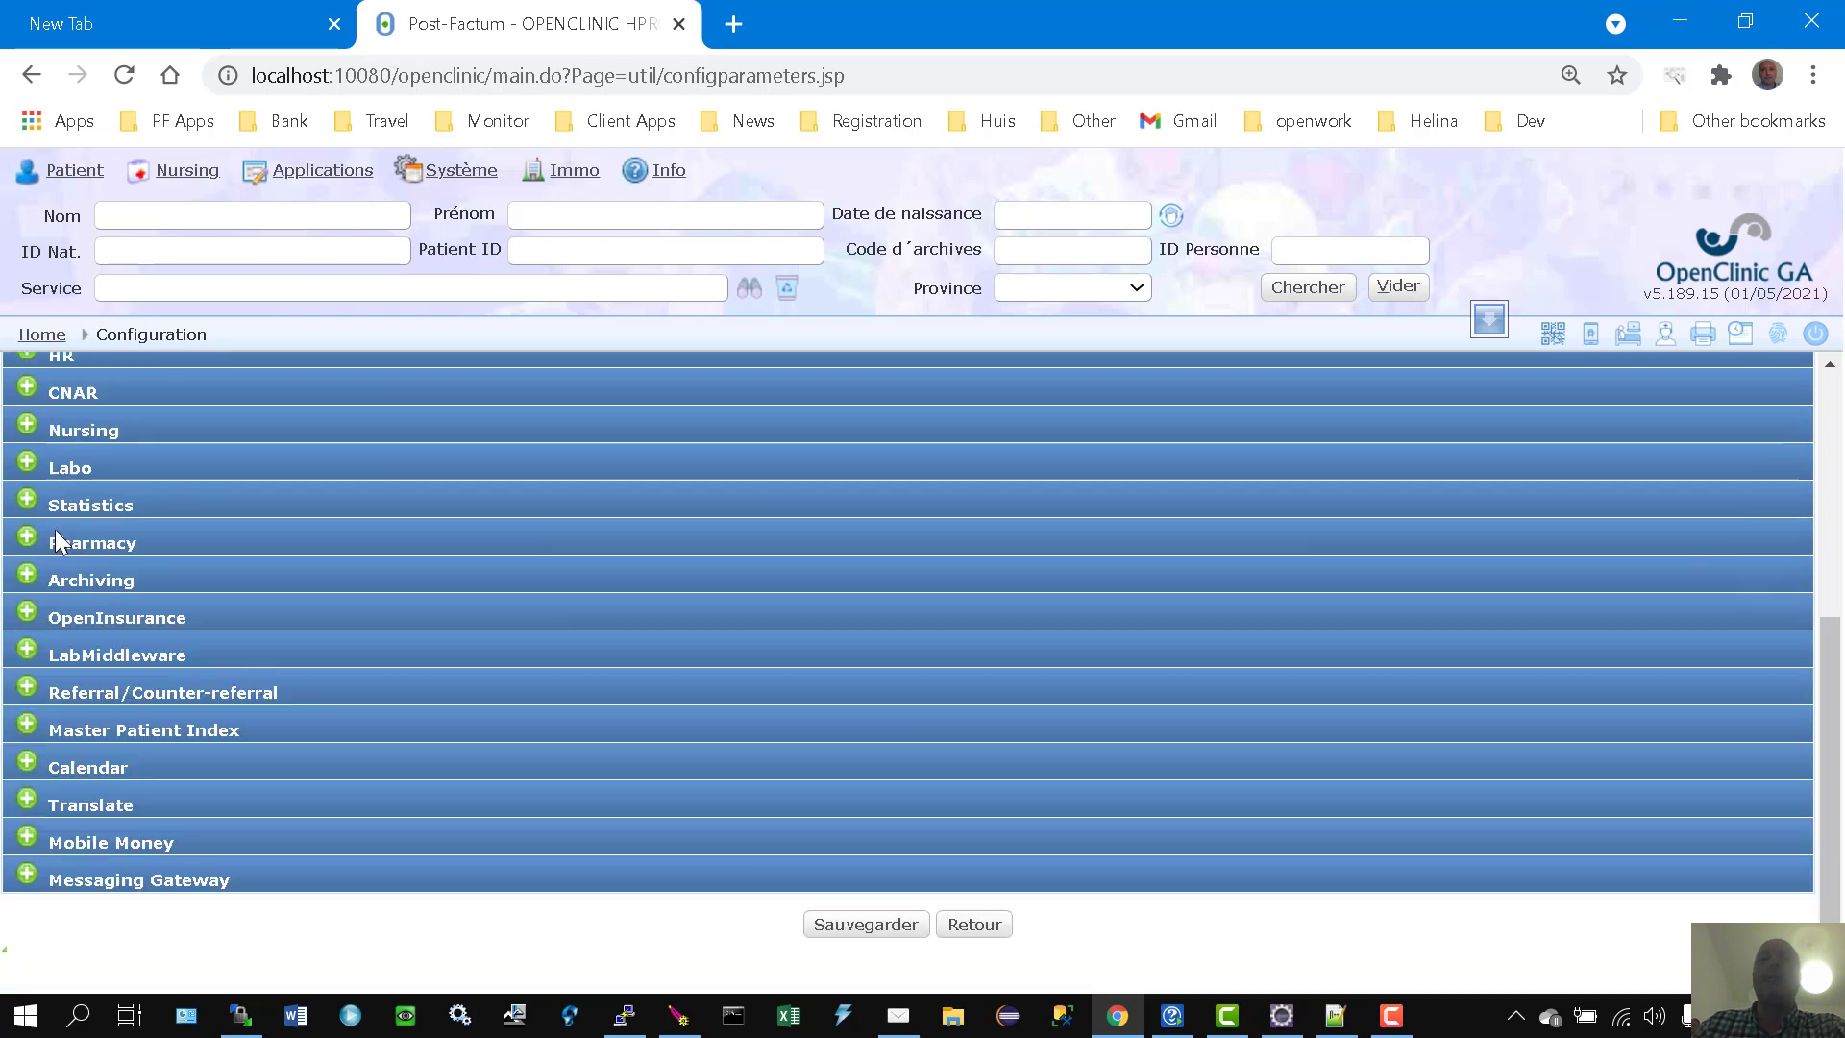
scroll(271, 684, "up", 5)
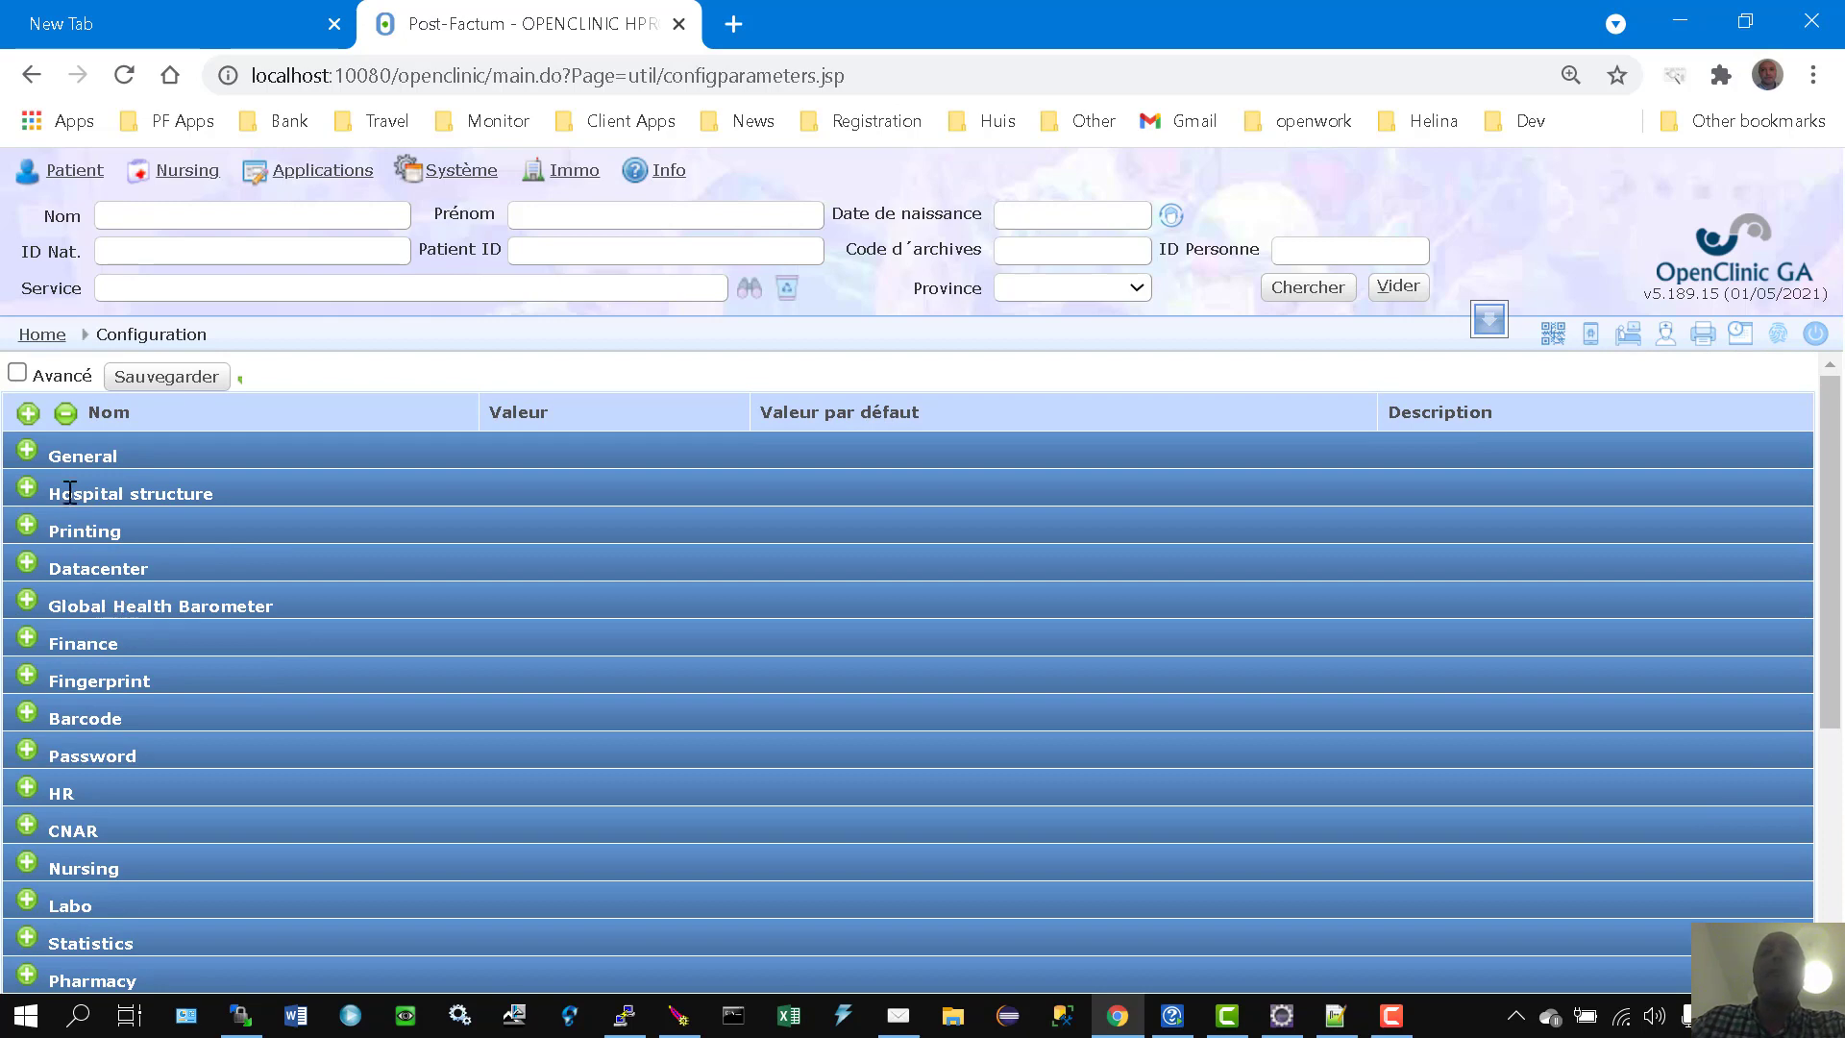
Step: Tick Avancé to list the advanced categories such as System, SQL, Encounters, Bloodbank and Offline
left_click(17, 374)
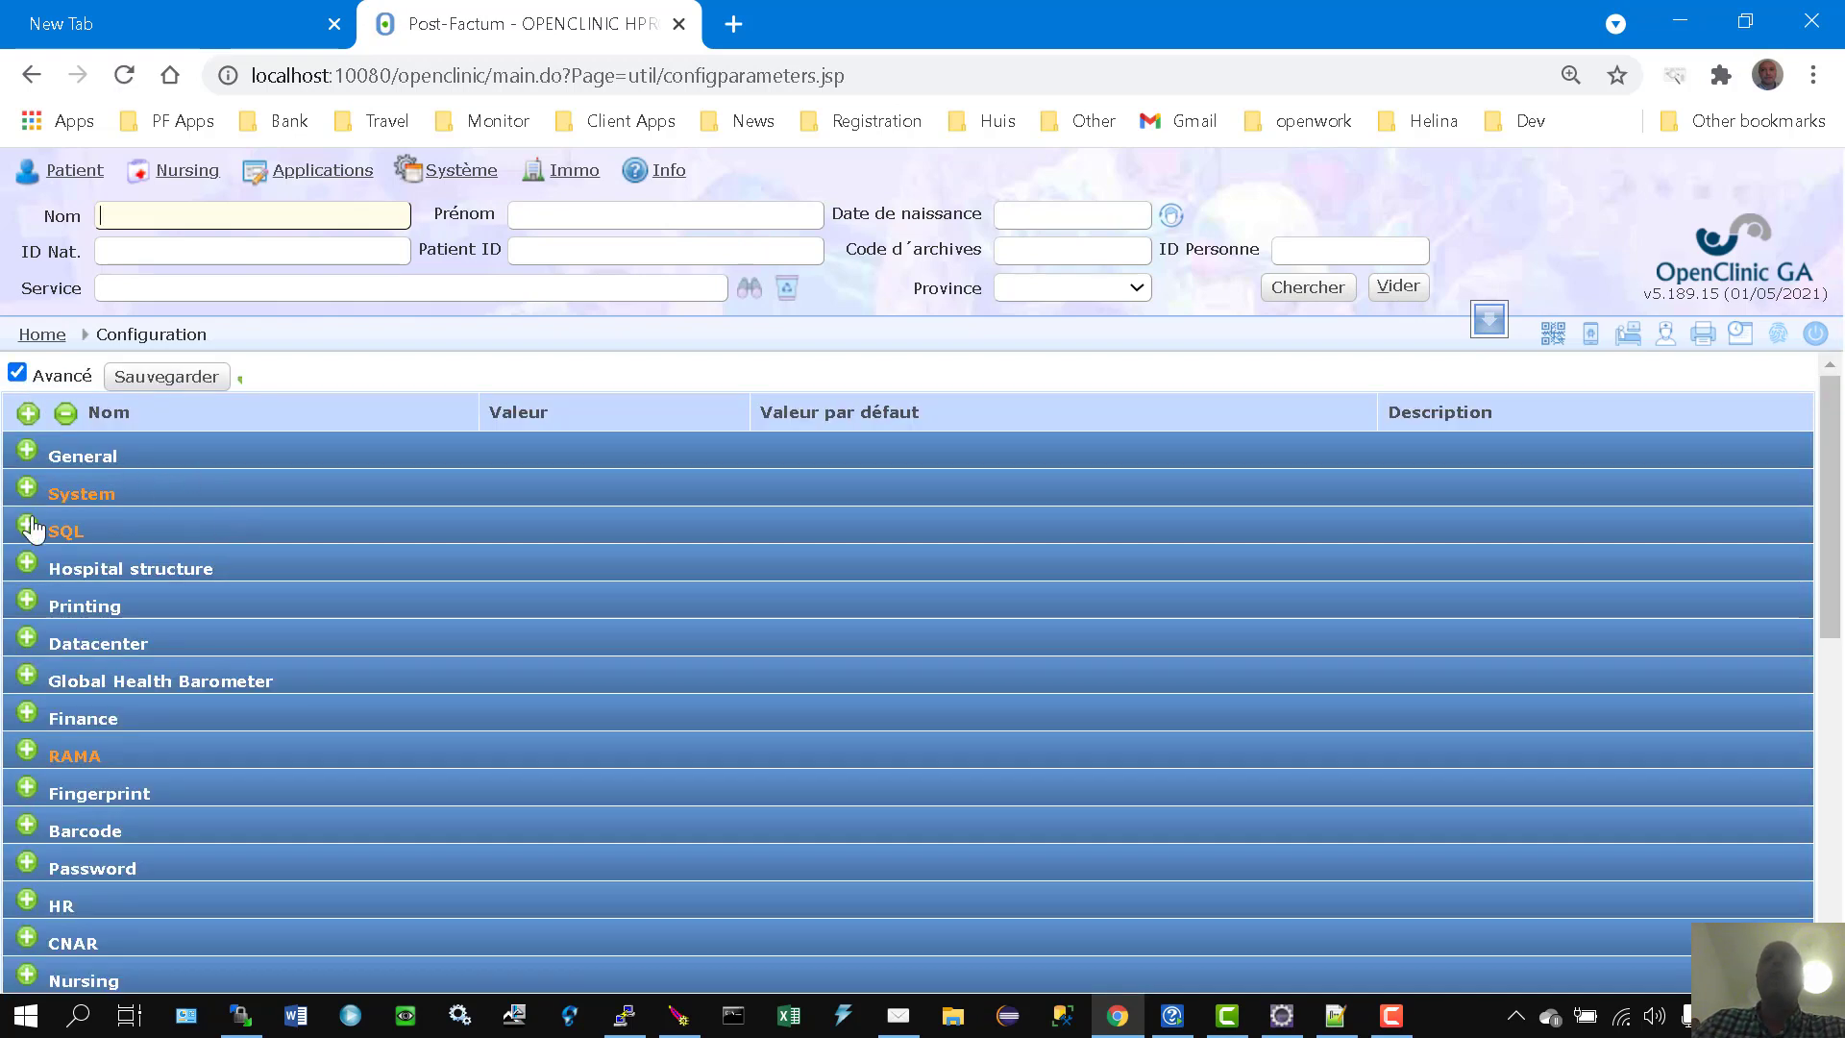
scroll(214, 769, "down", 7)
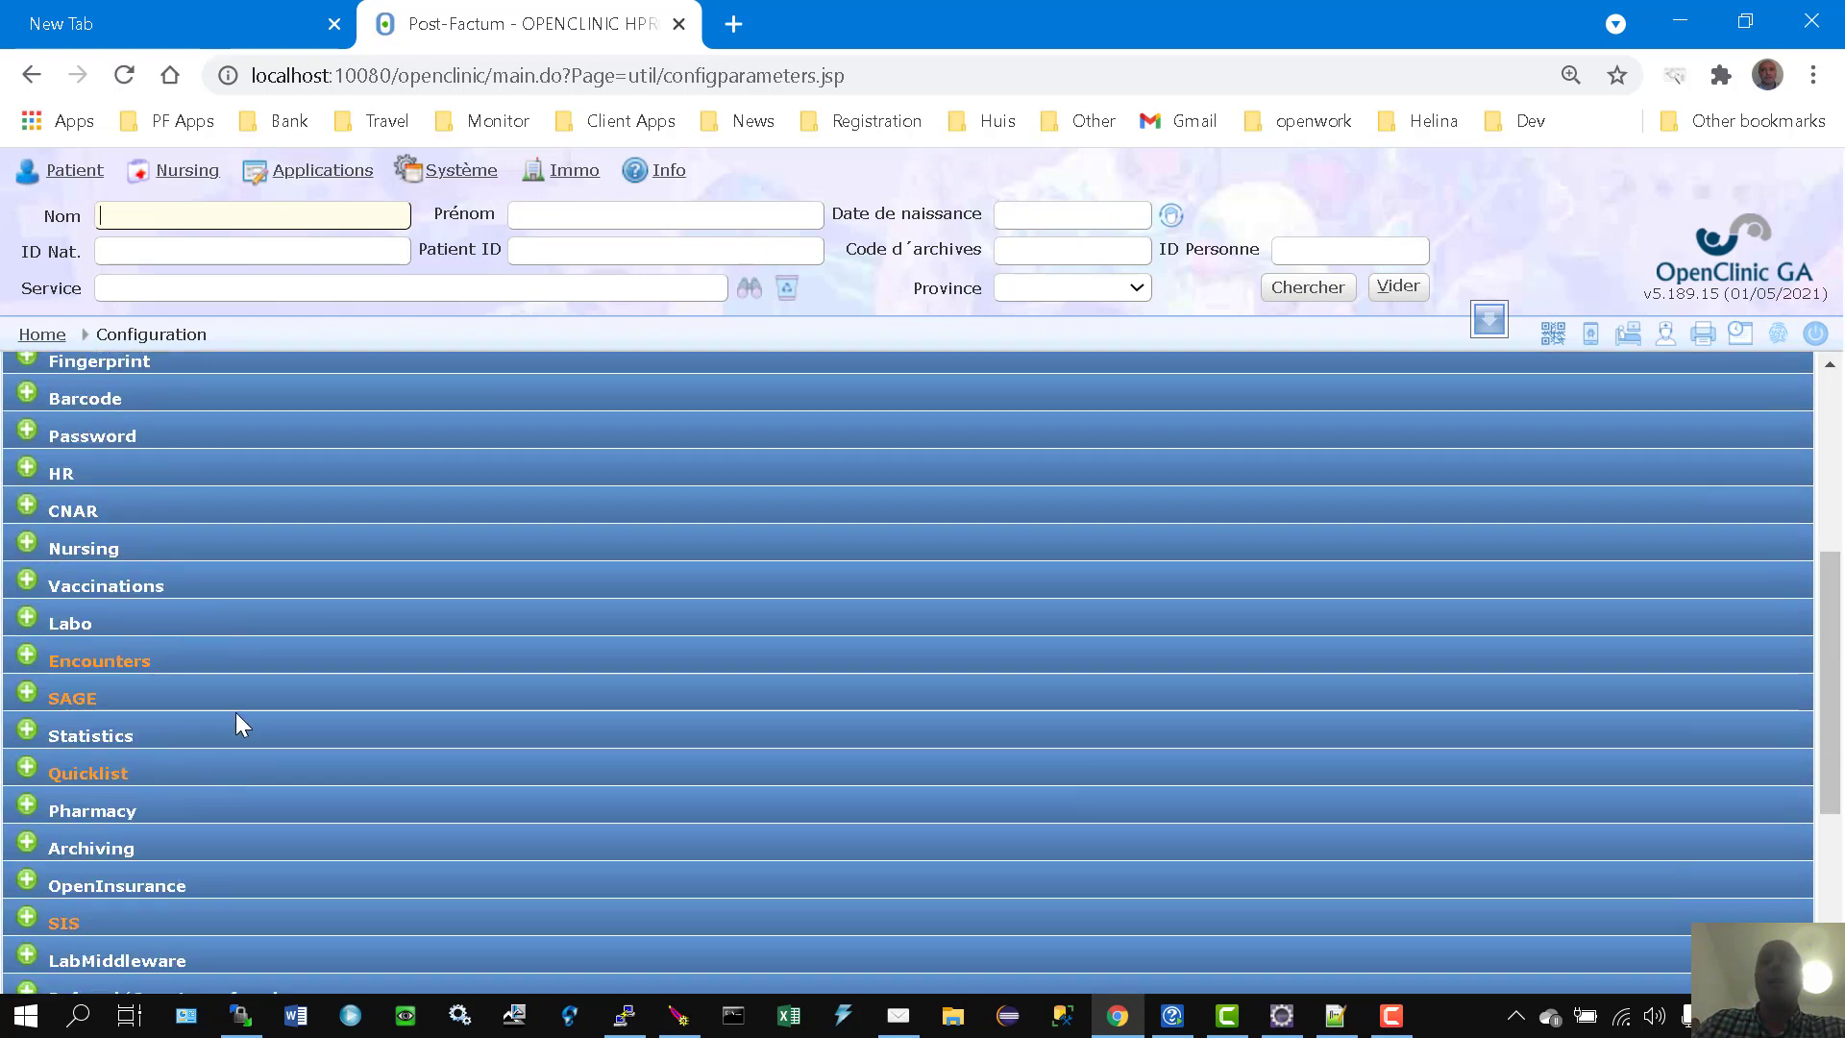
scroll(250, 688, "down", 2)
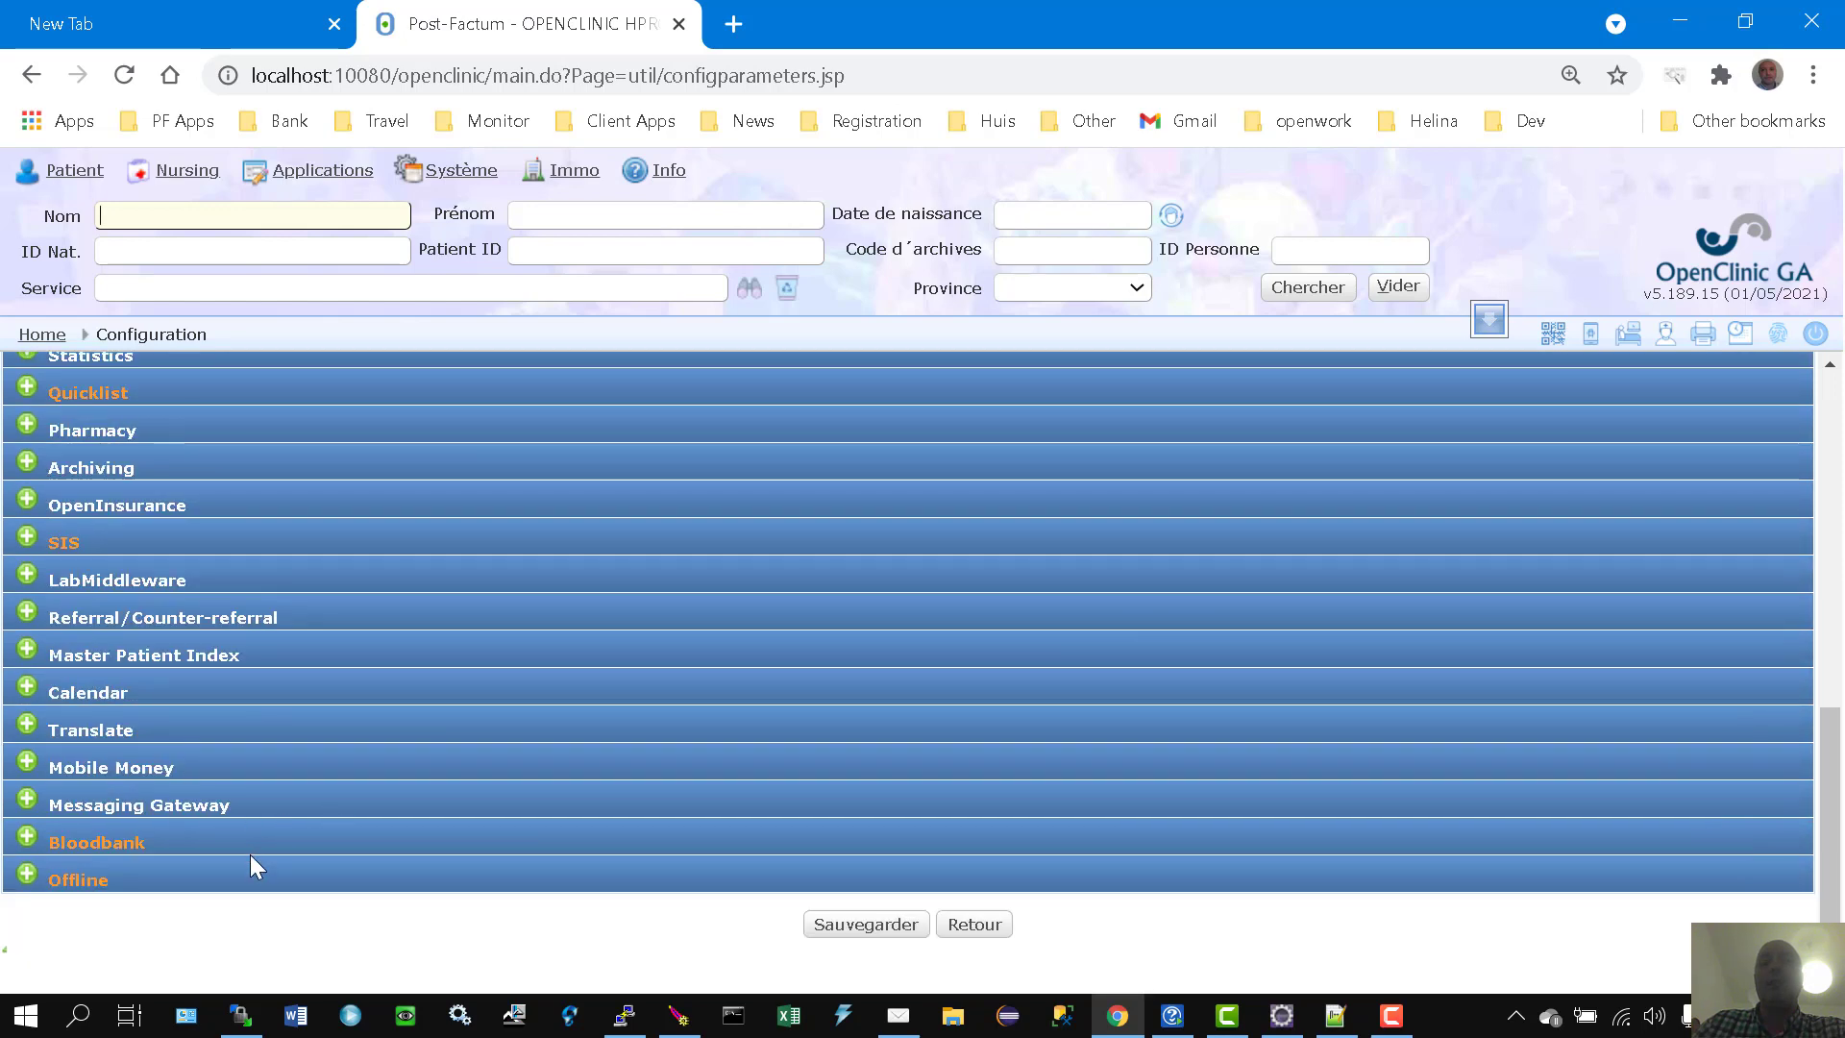
Step: Expand the Offline category to inspect its parameters, then collapse it again
left_click(40, 878)
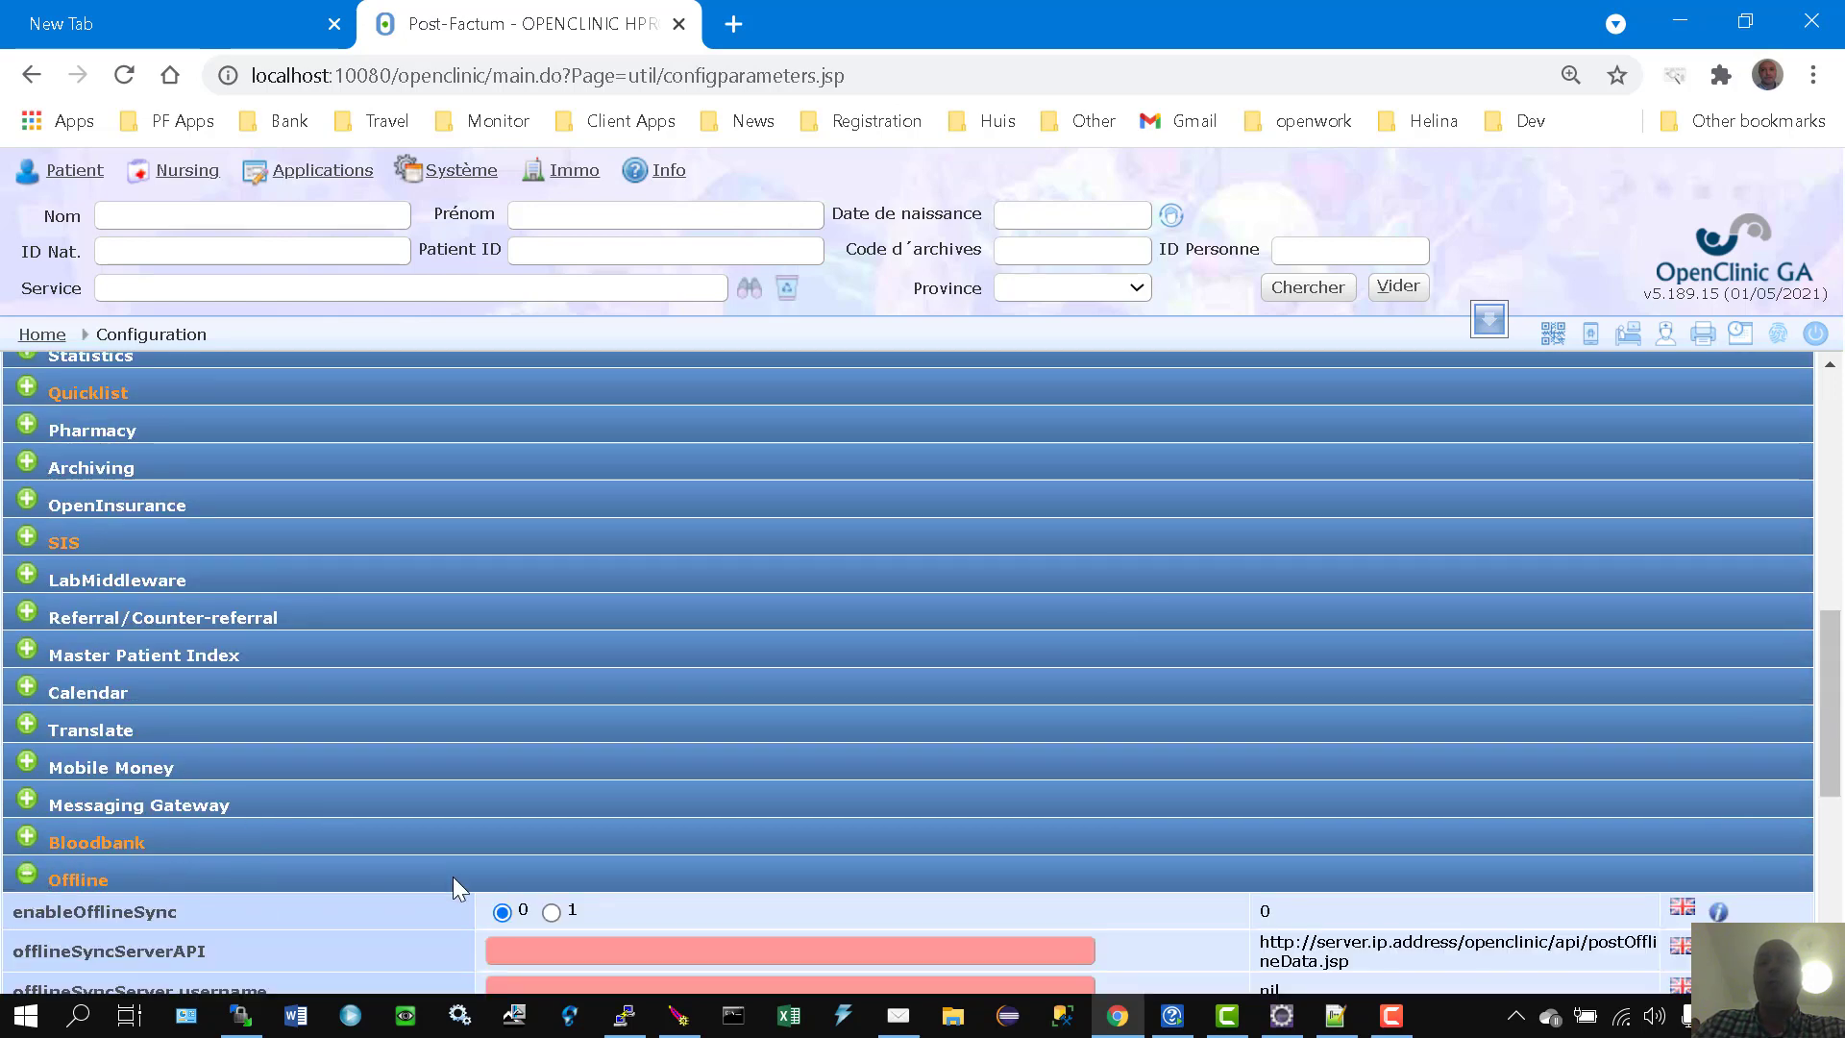
scroll(463, 845, "down", 6)
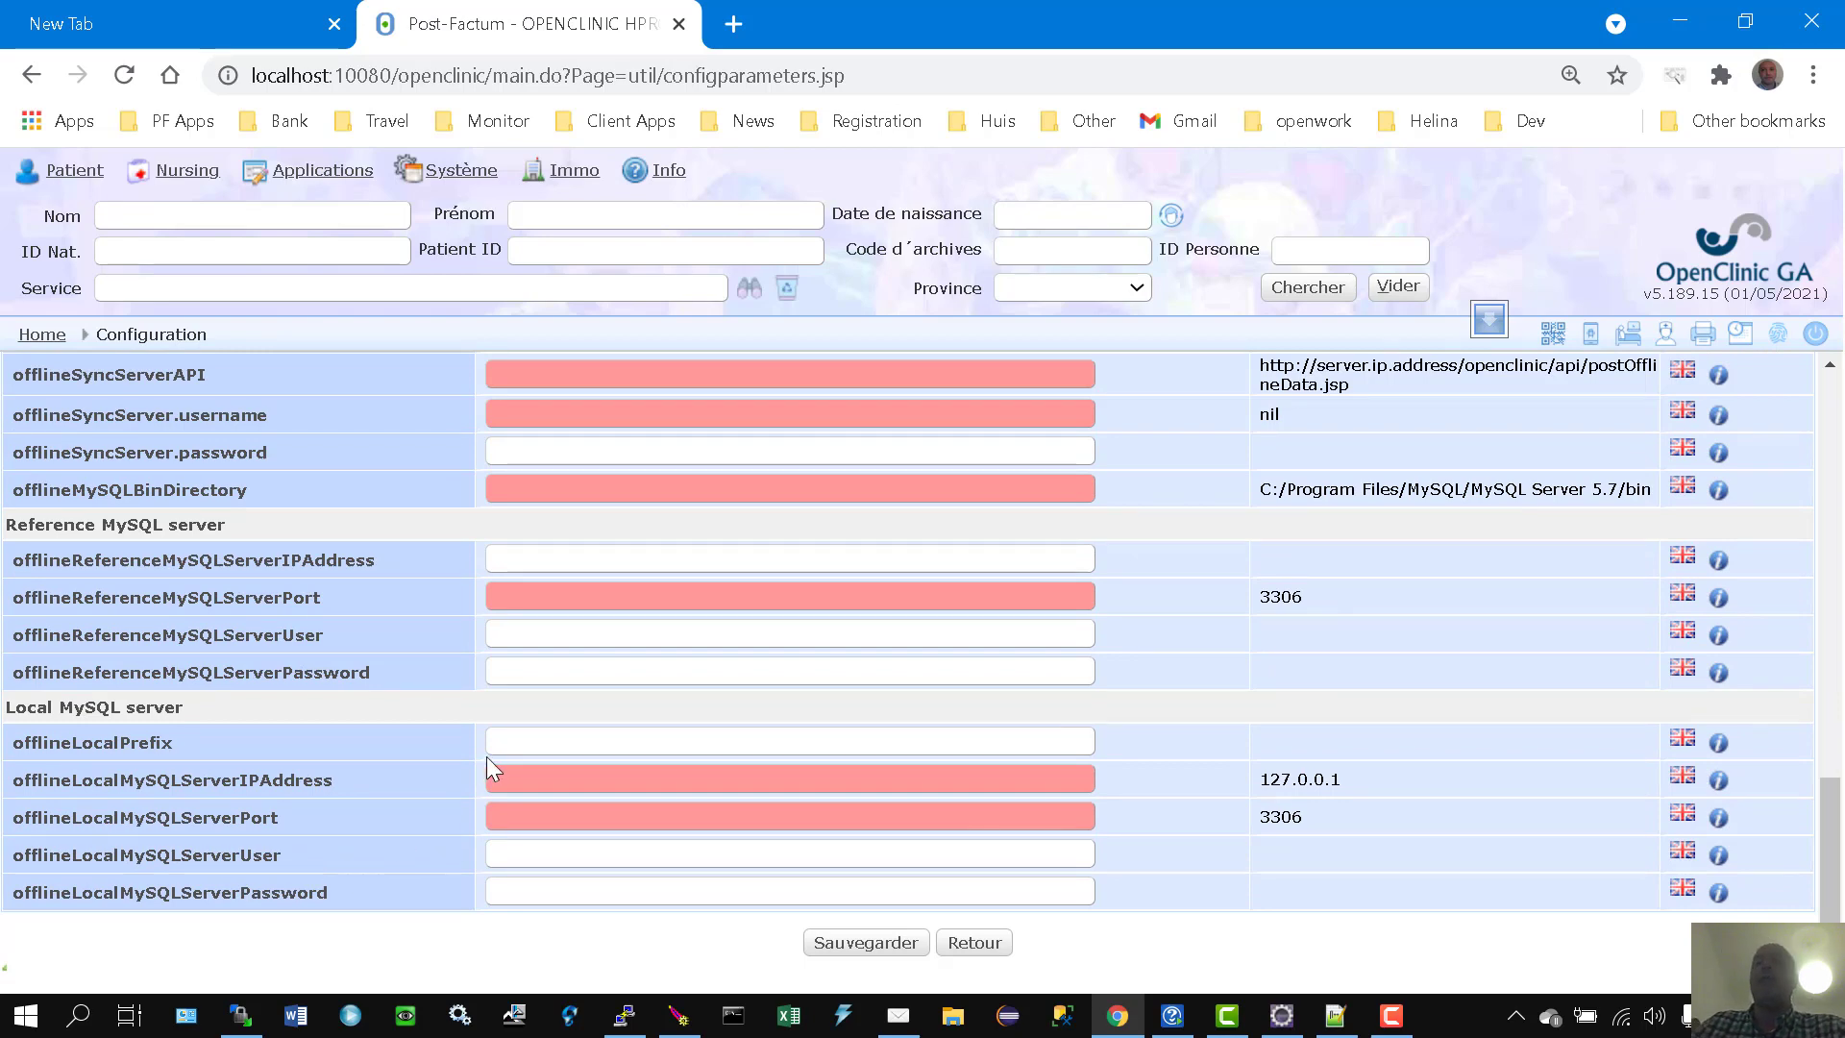
scroll(464, 723, "up", 2)
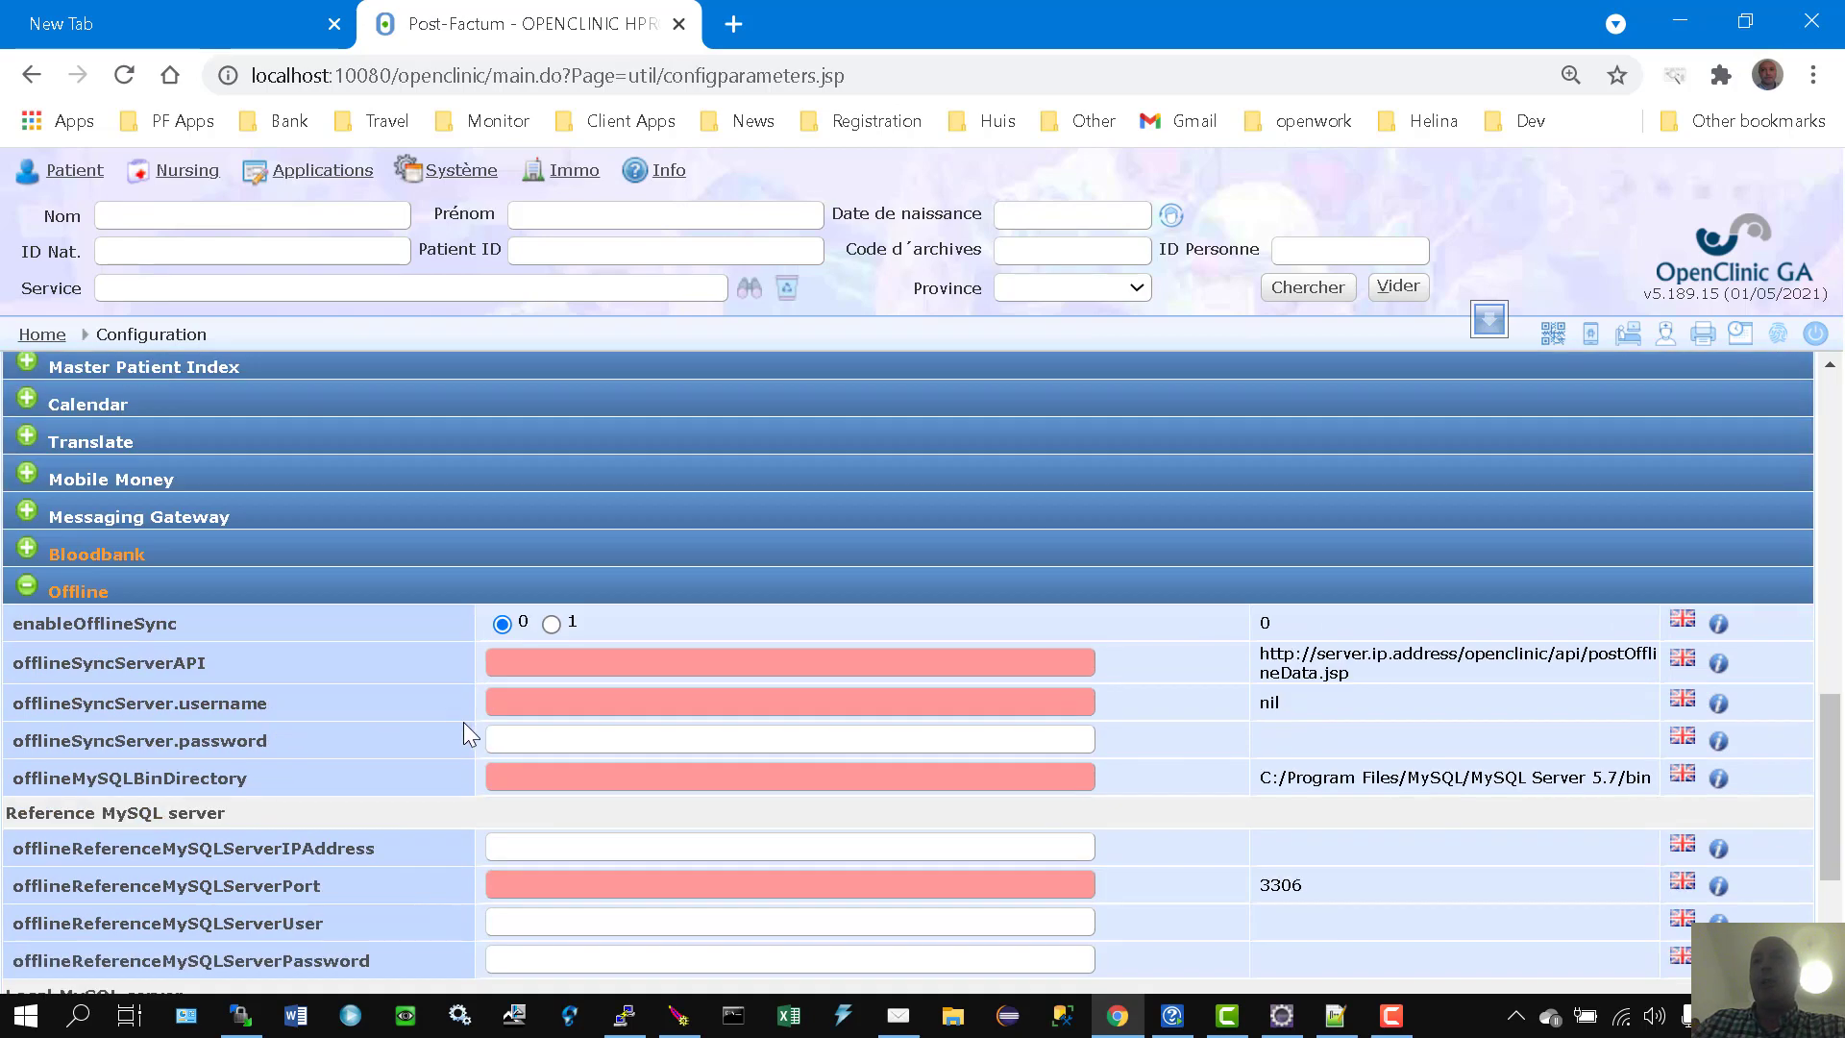
scroll(463, 722, "down", 1)
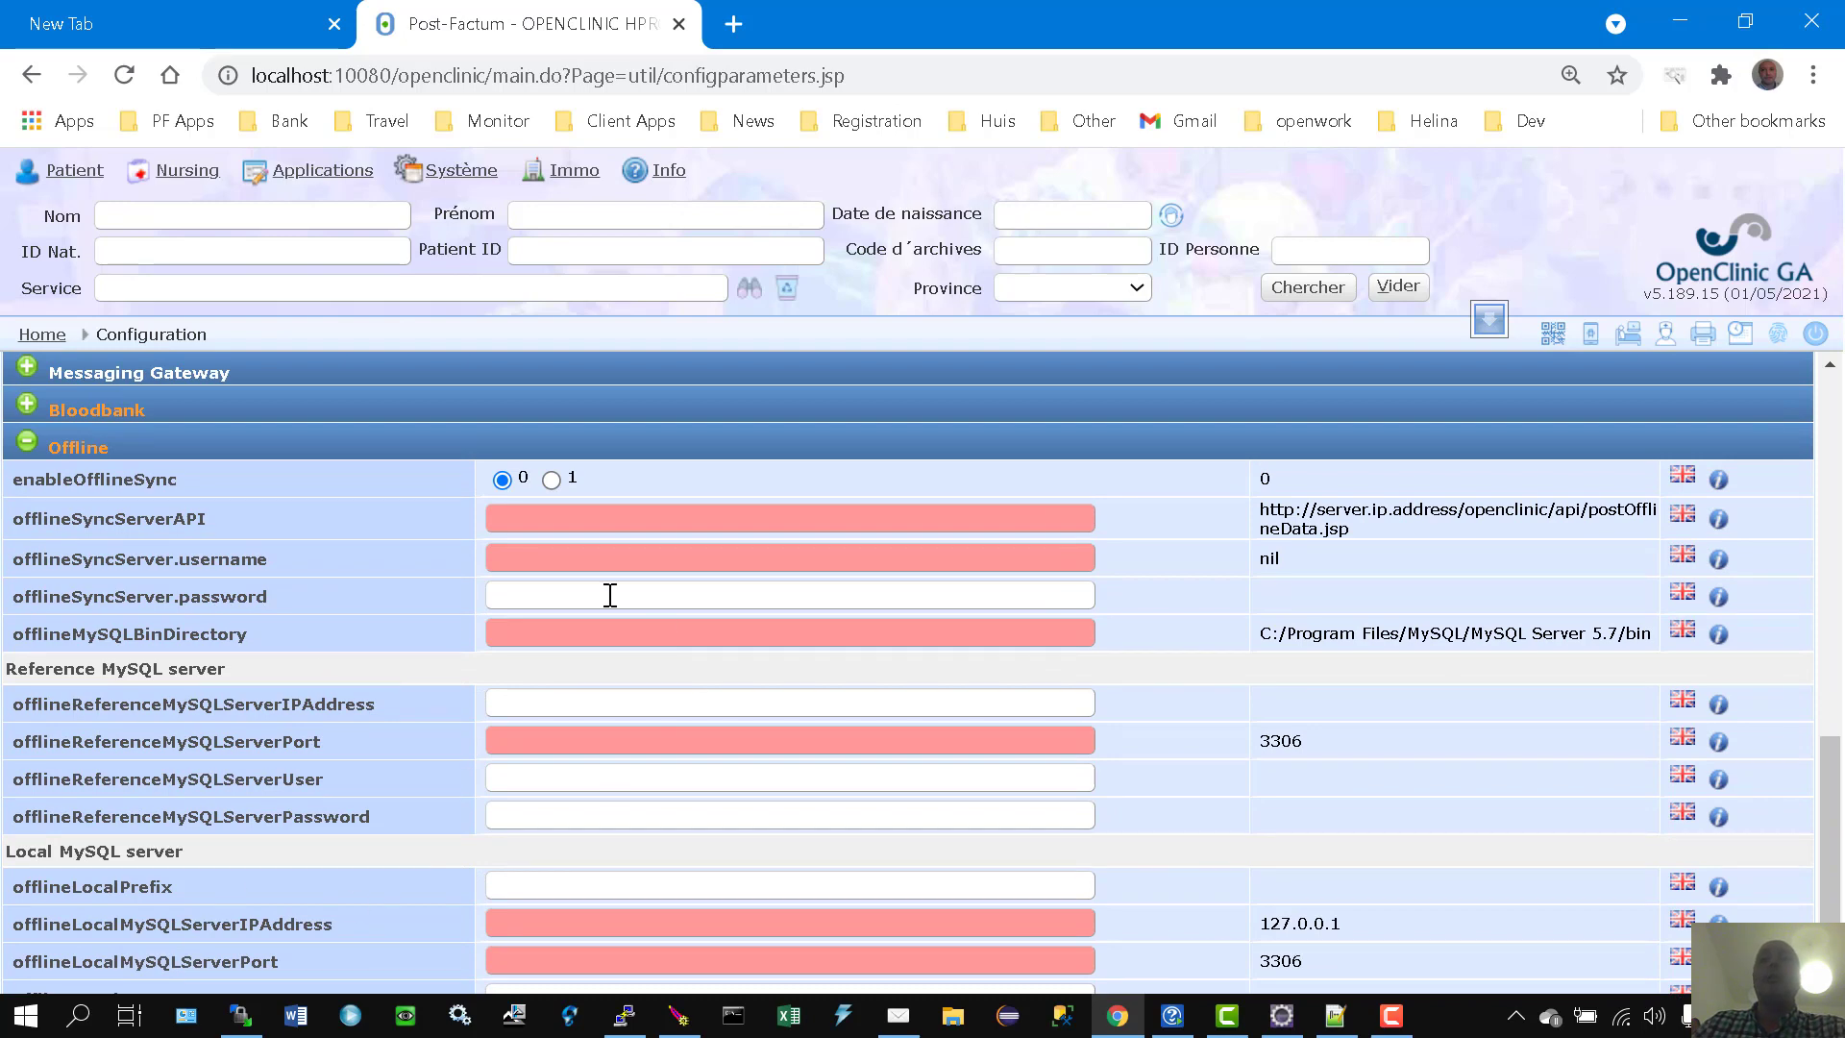
scroll(612, 787, "down", 2)
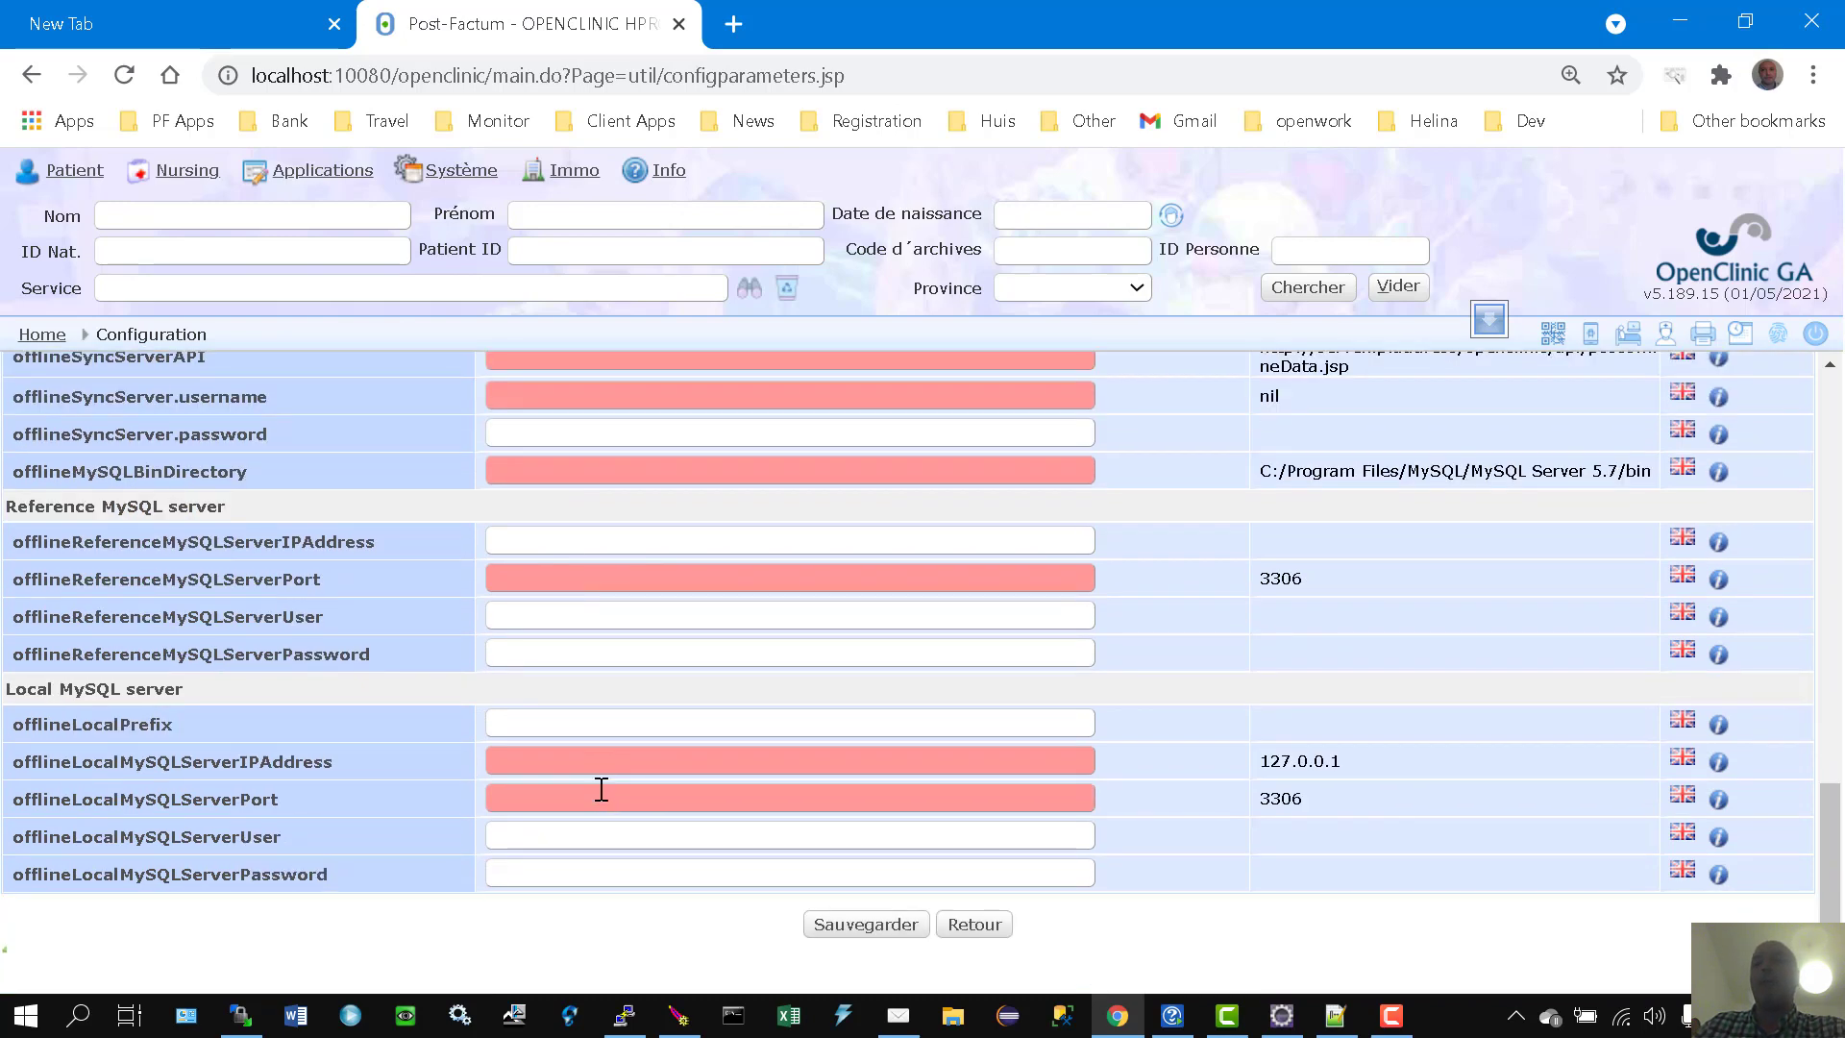
scroll(452, 717, "up", 2)
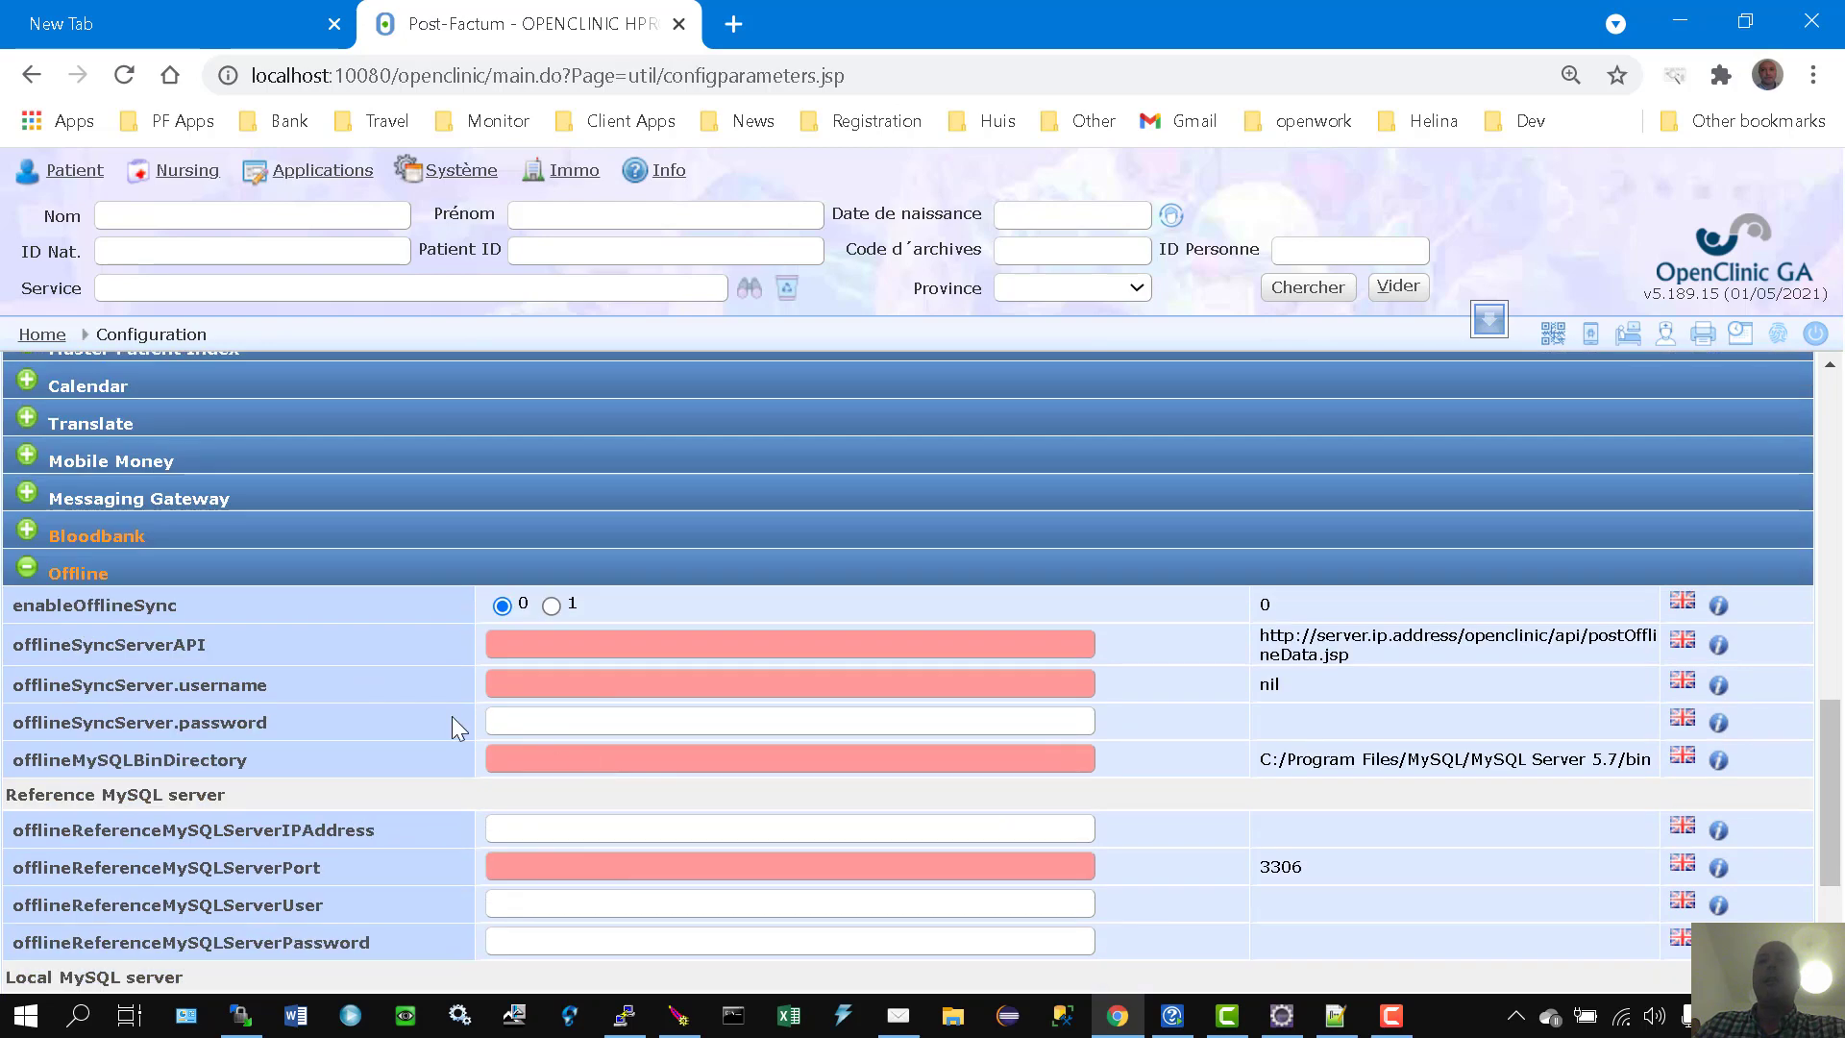
left_click(28, 571)
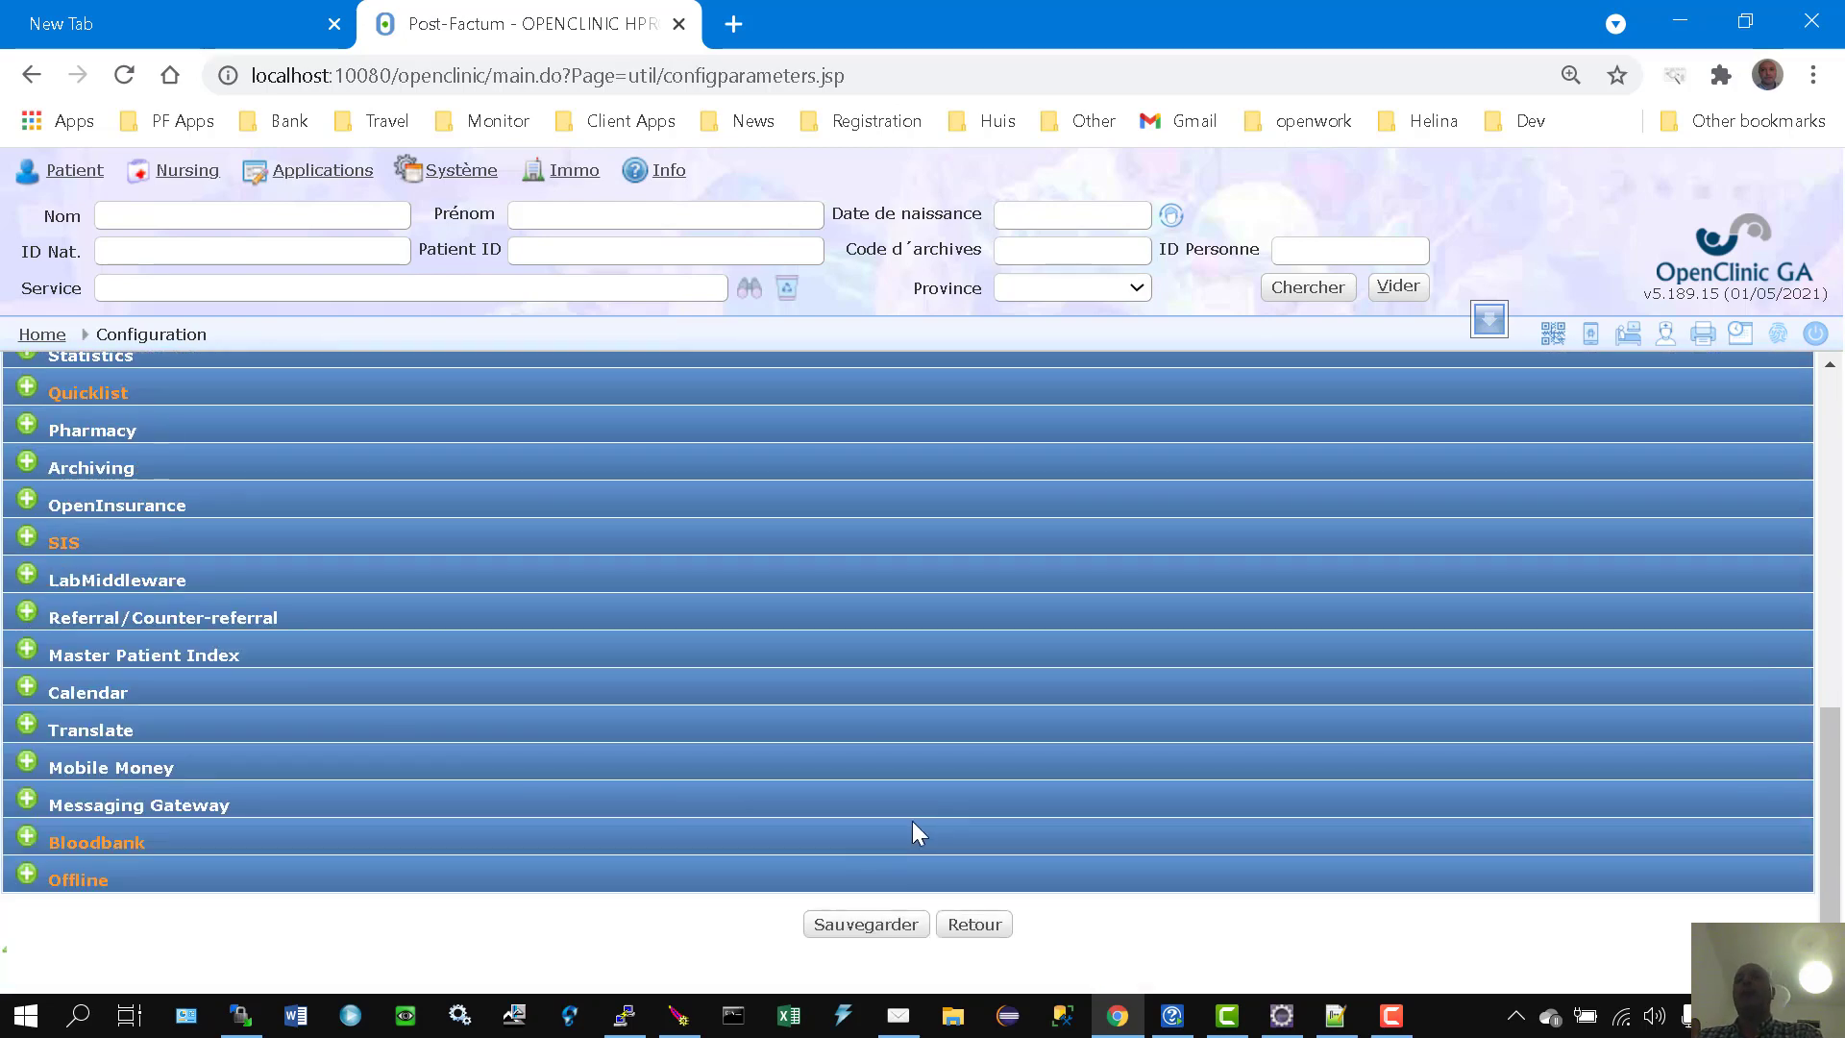